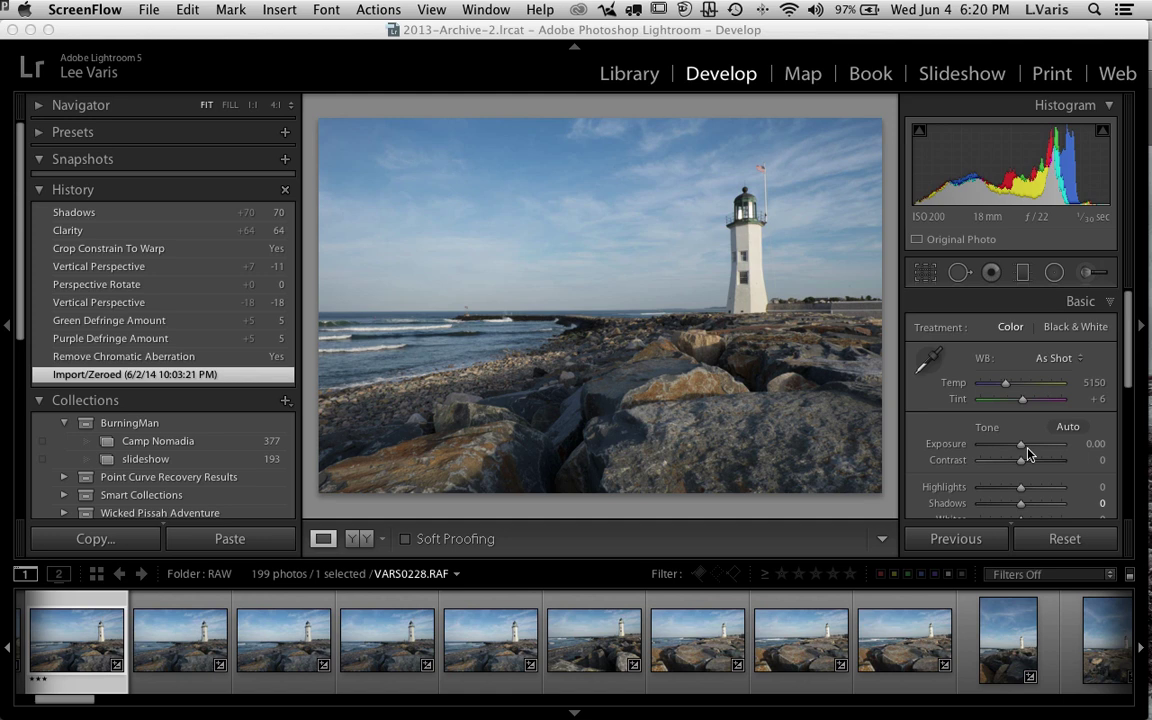
left_click(64, 697)
left_click_drag(64, 697, 65, 706)
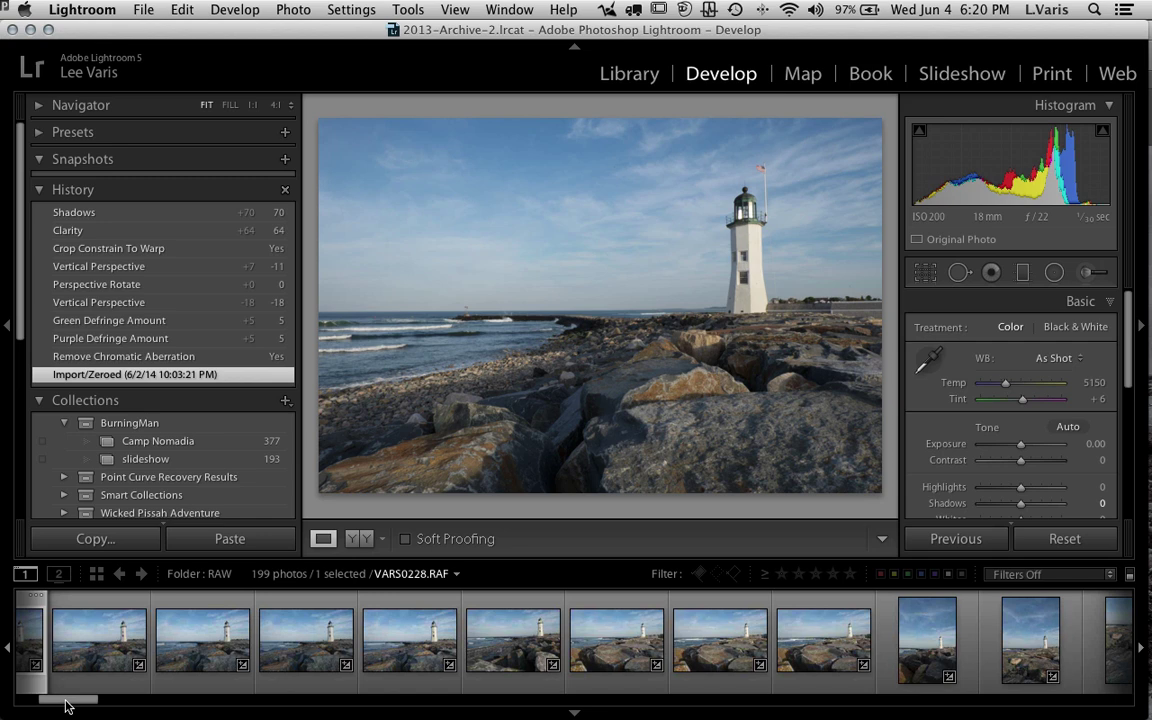
left_click_drag(65, 706, 67, 706)
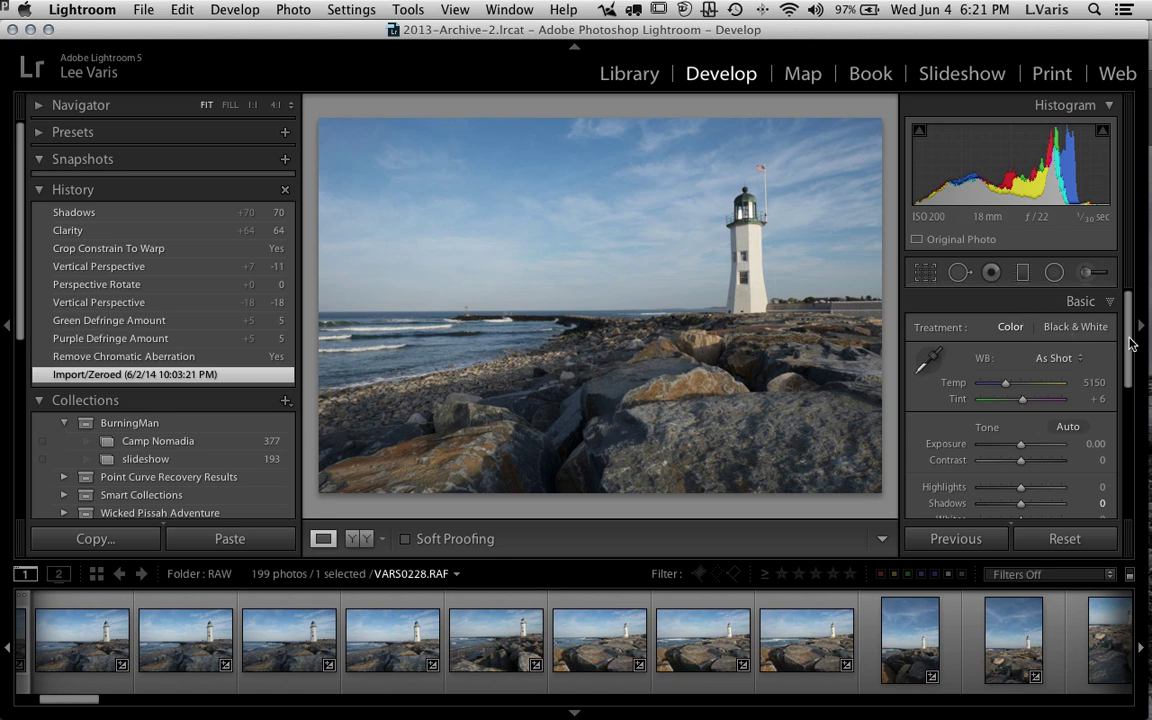
left_click_drag(1130, 340, 1120, 392)
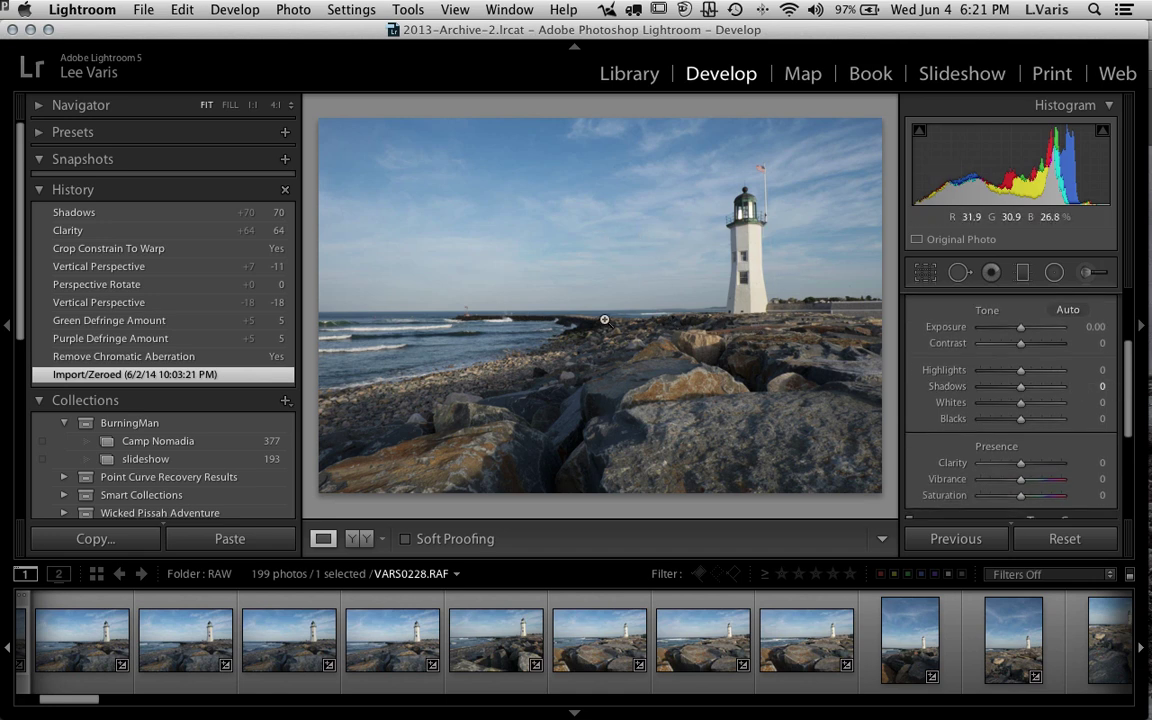
- Warm the lighthouse photo's white balance by setting the temperature to 6399 and the tint to +17
key("minus")
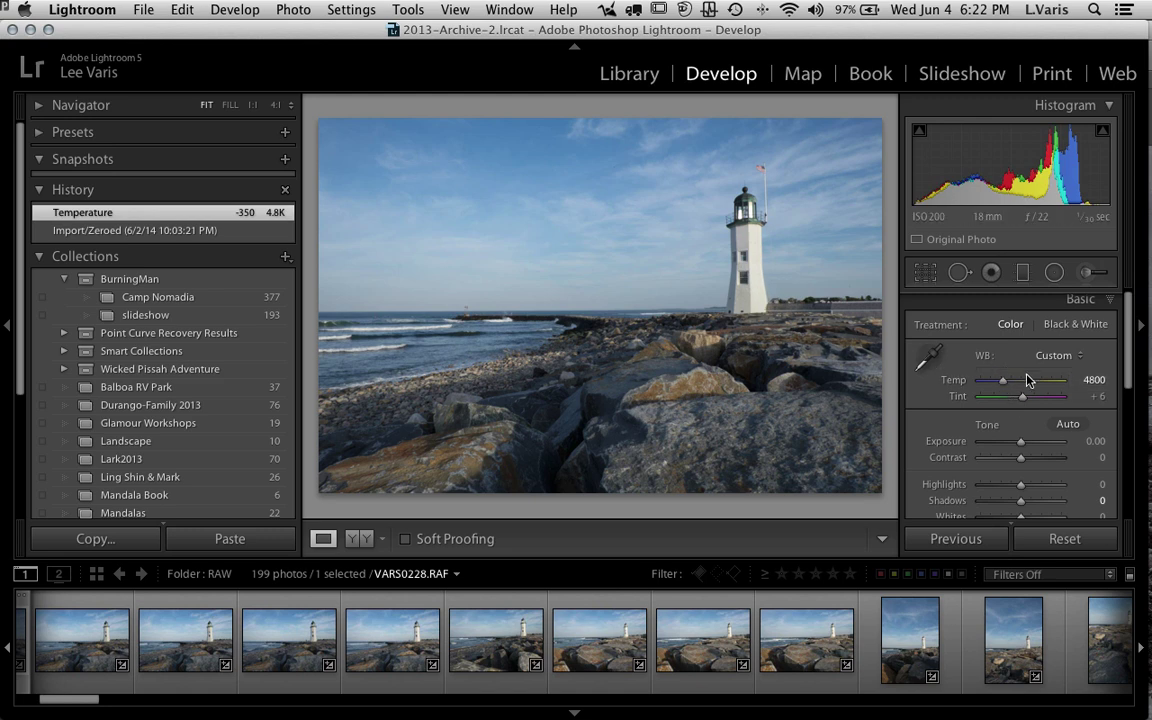
left_click_drag(1005, 387, 1025, 401)
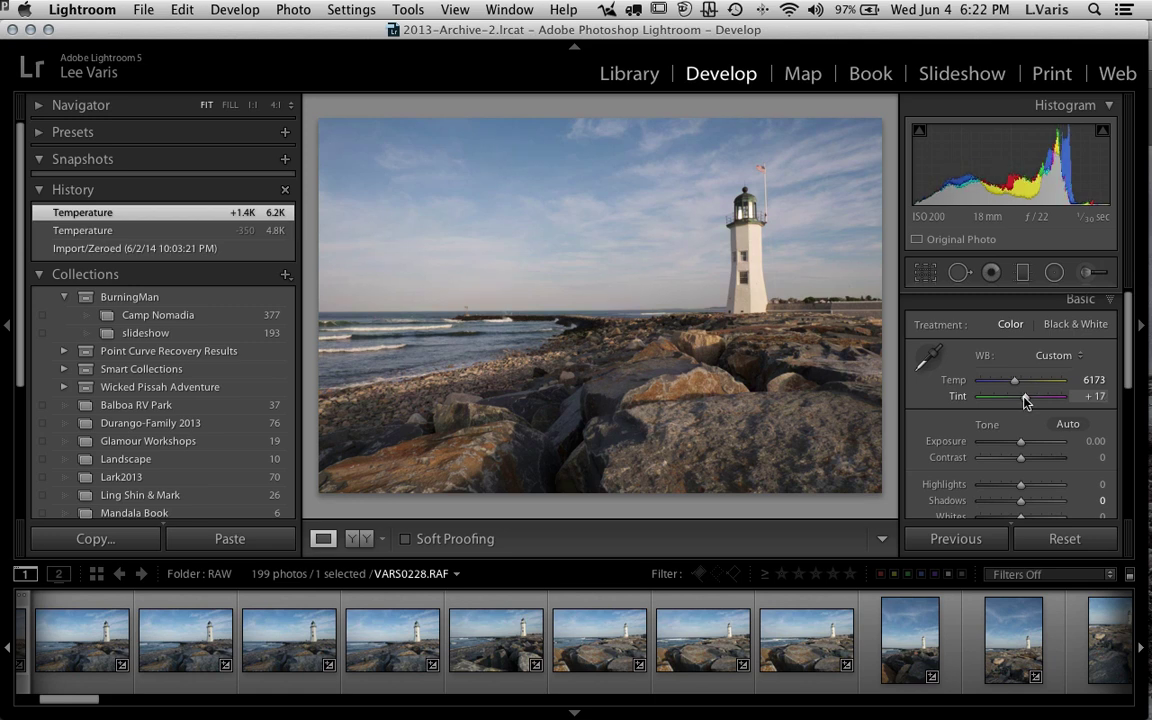
left_click_drag(1025, 401, 1016, 385)
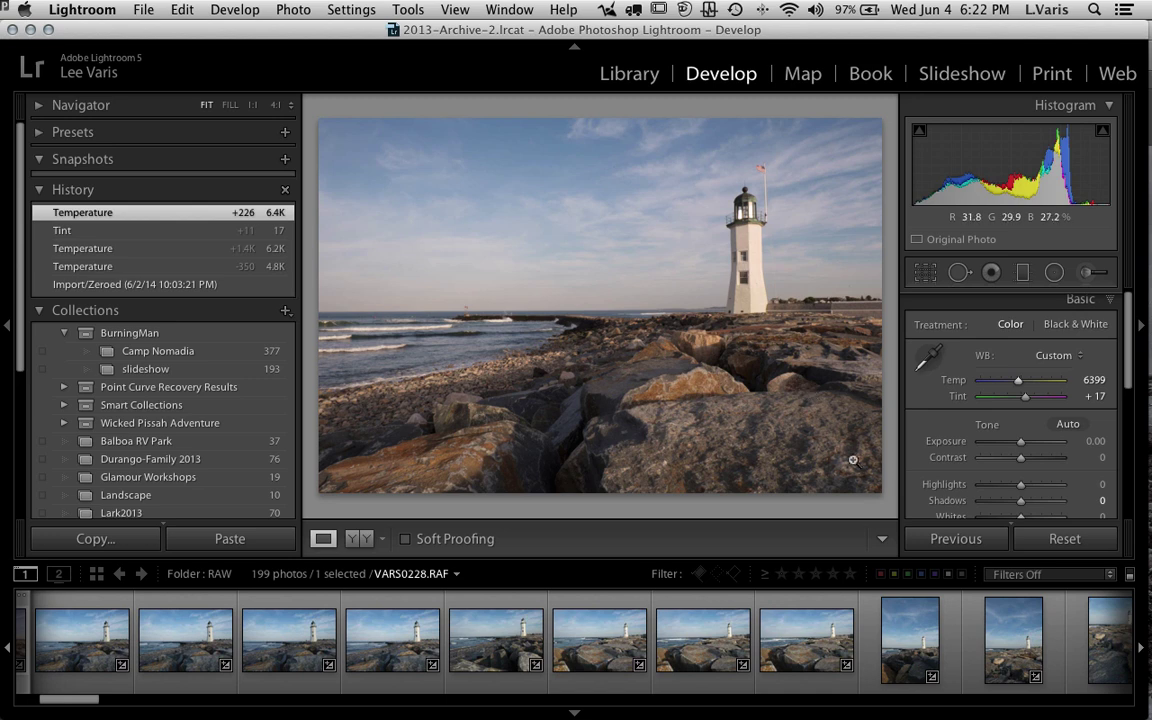
- Darken the photo to an exposure of -0.50 and lift the shadows to +59
scroll(1127, 388, "down", 3)
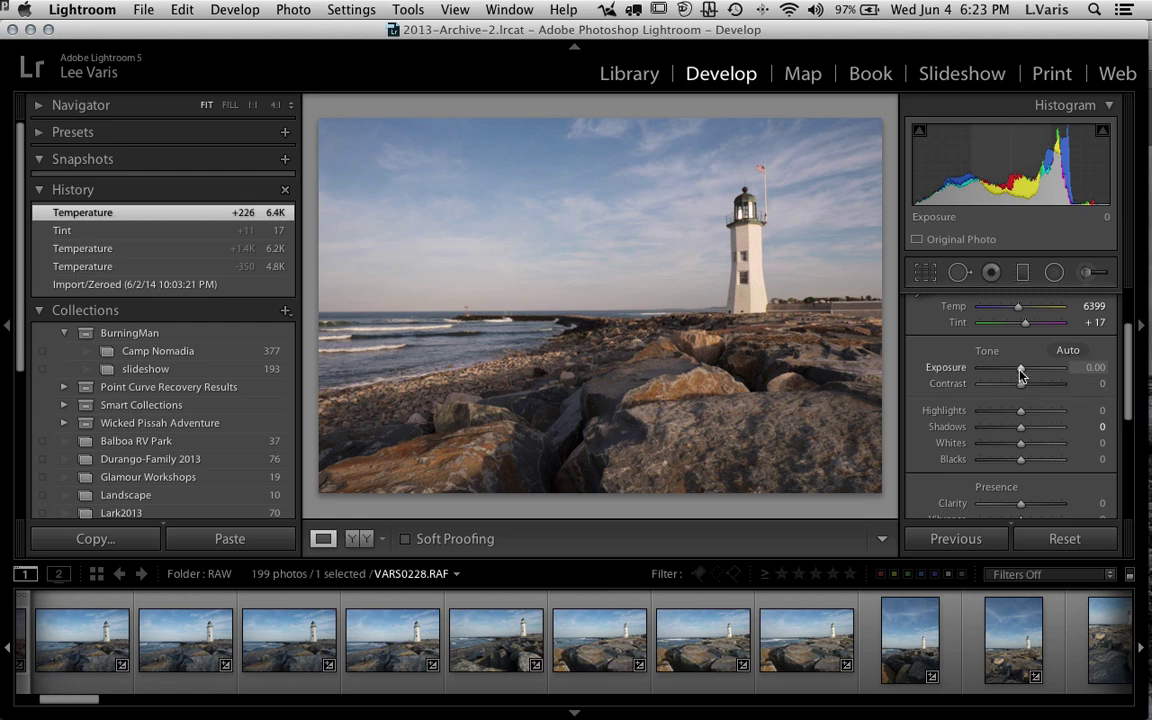
left_click_drag(1021, 373, 1016, 373)
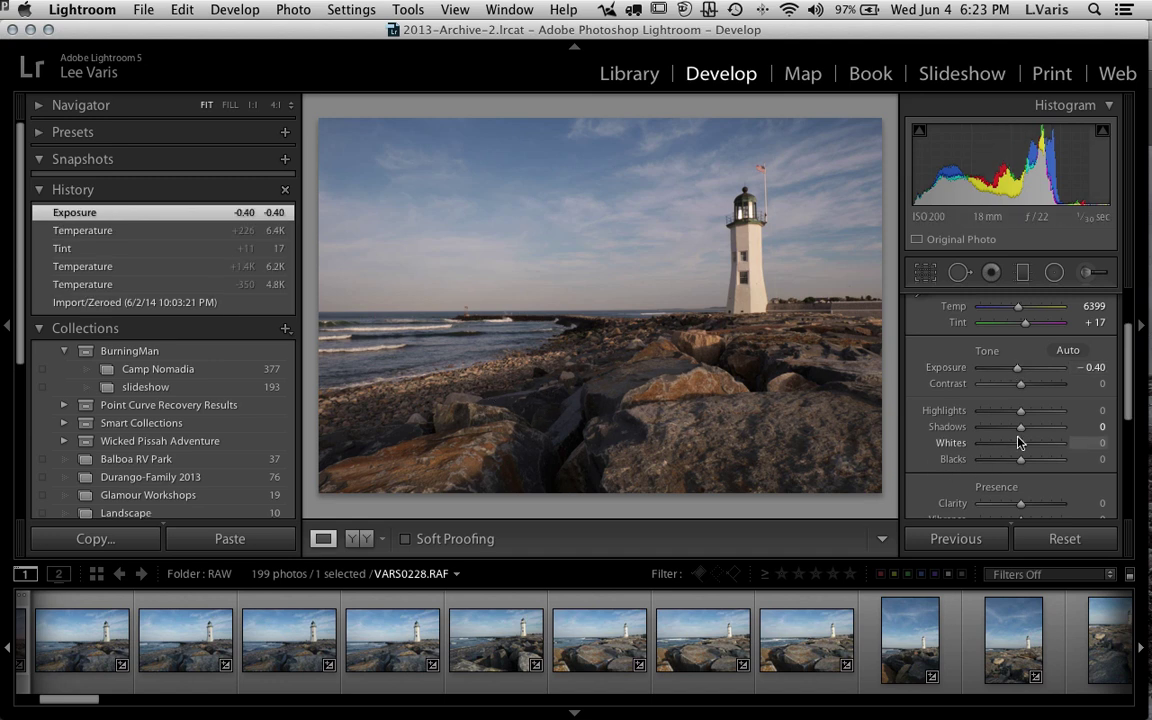
left_click_drag(1022, 430, 1045, 433)
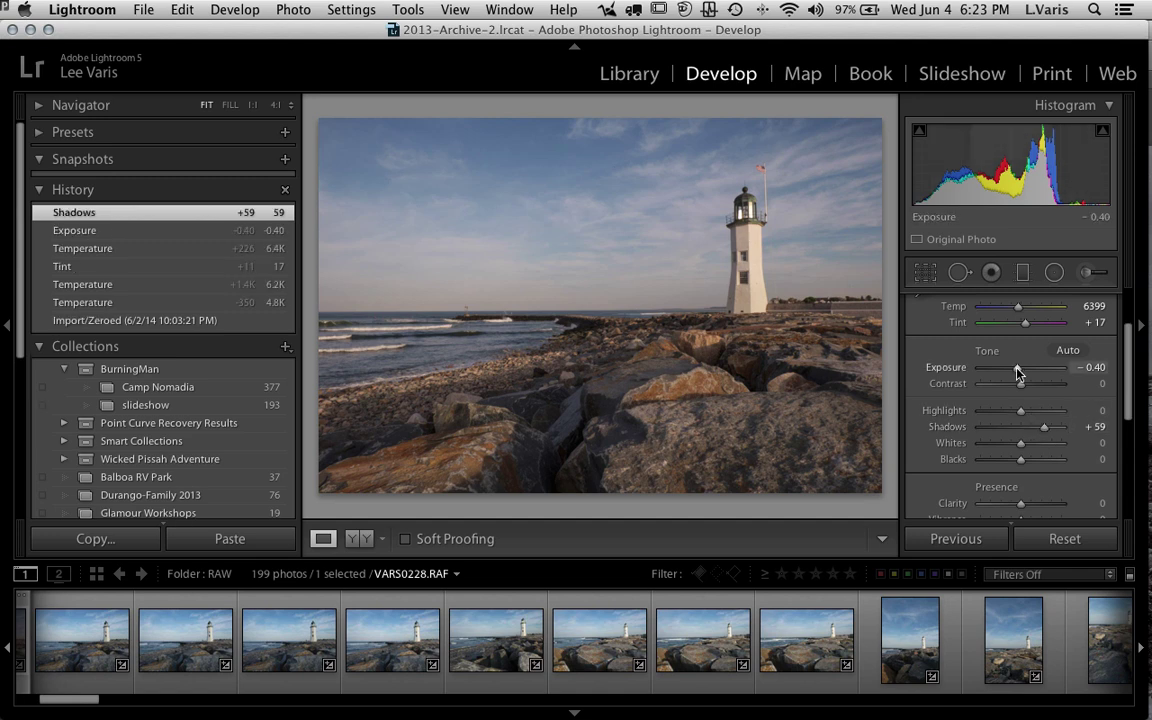
left_click_drag(1017, 372, 1016, 372)
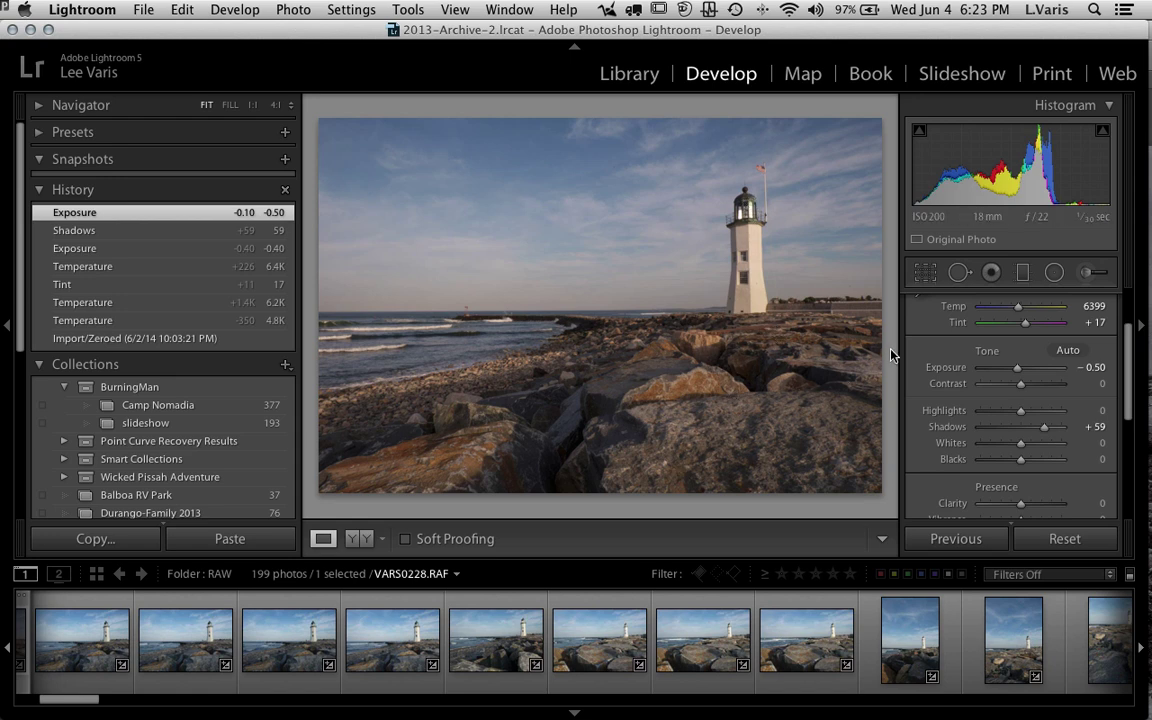
- In the lens corrections, enable chromatic aberration removal and set the purple defringe amount to 3
left_click_drag(1122, 373, 1128, 485)
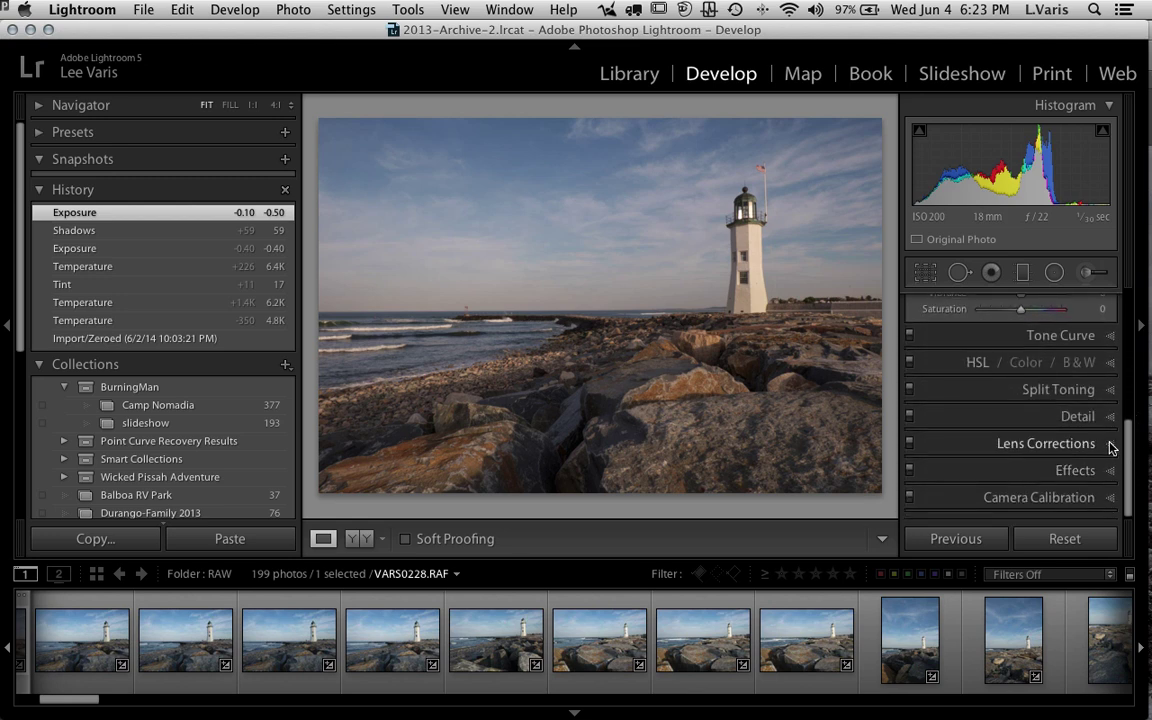
left_click(1113, 443)
left_click_drag(1127, 438, 1128, 380)
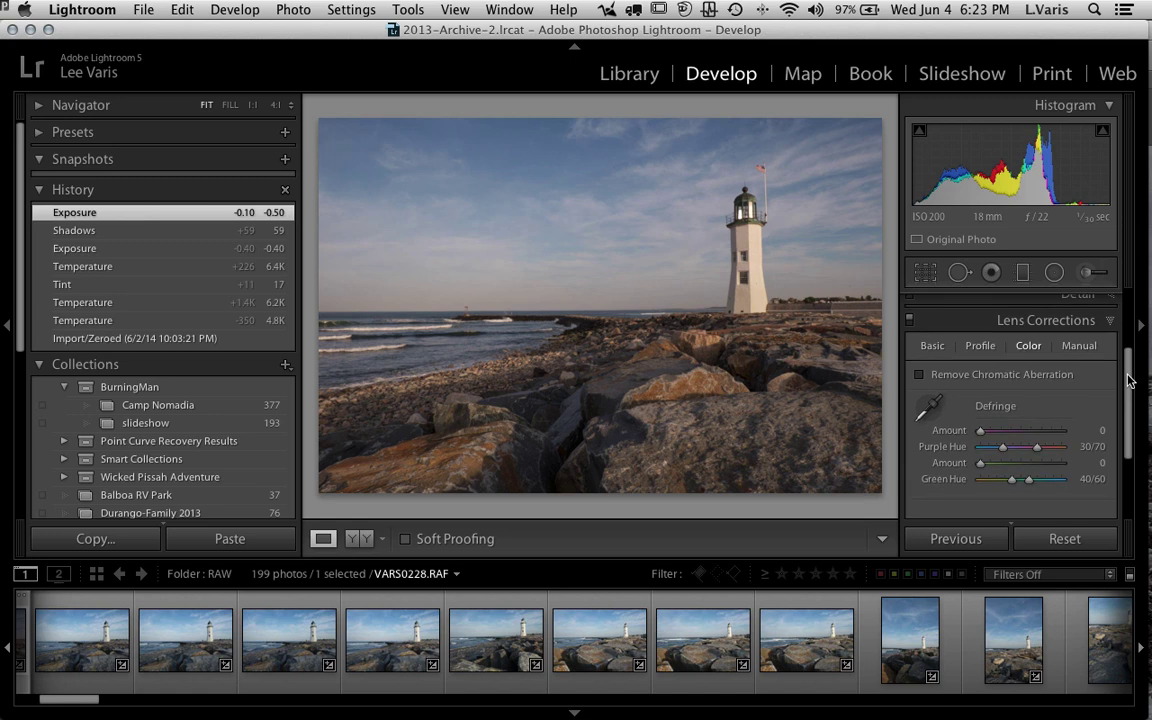
left_click(919, 374)
left_click(990, 430)
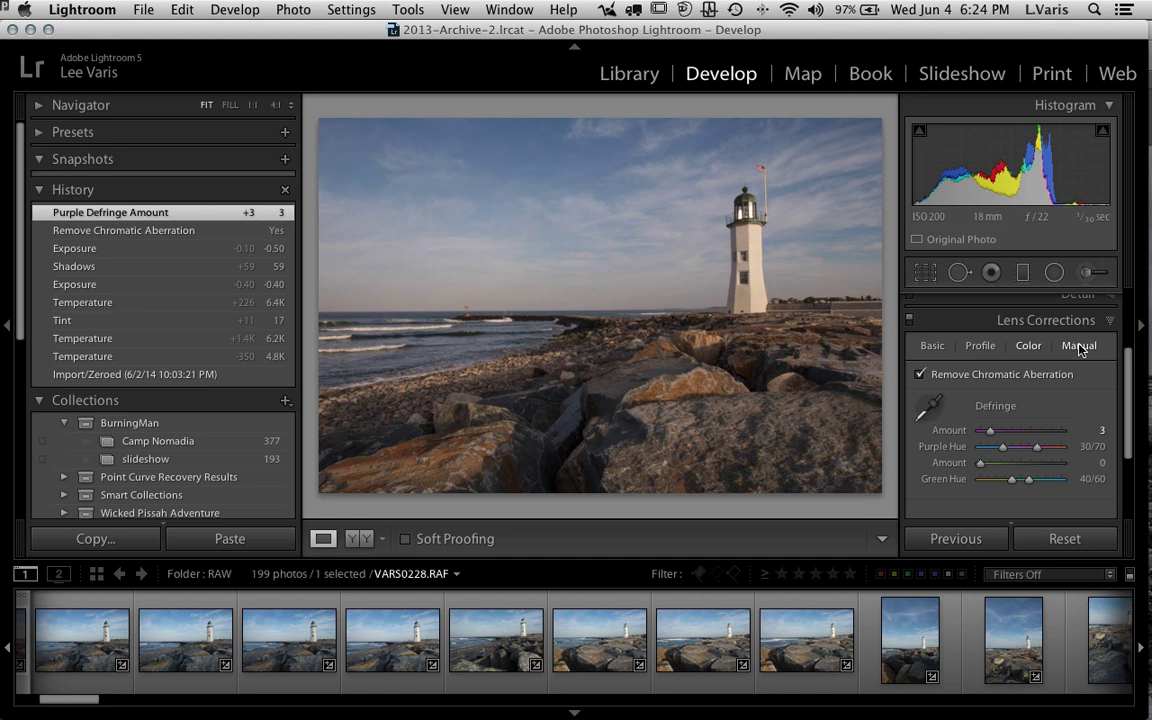
- Straighten the lighthouse with a manual vertical perspective correction of -9 and constrain the crop to the image area
left_click(1080, 347)
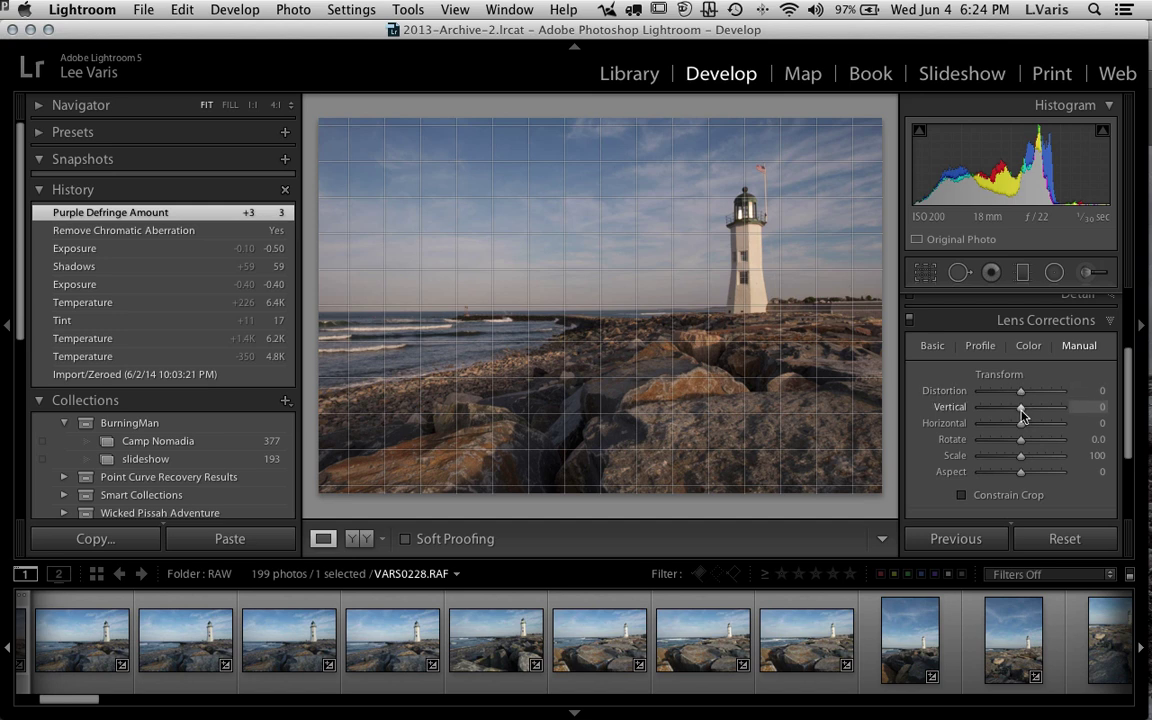
left_click_drag(1022, 409, 1018, 409)
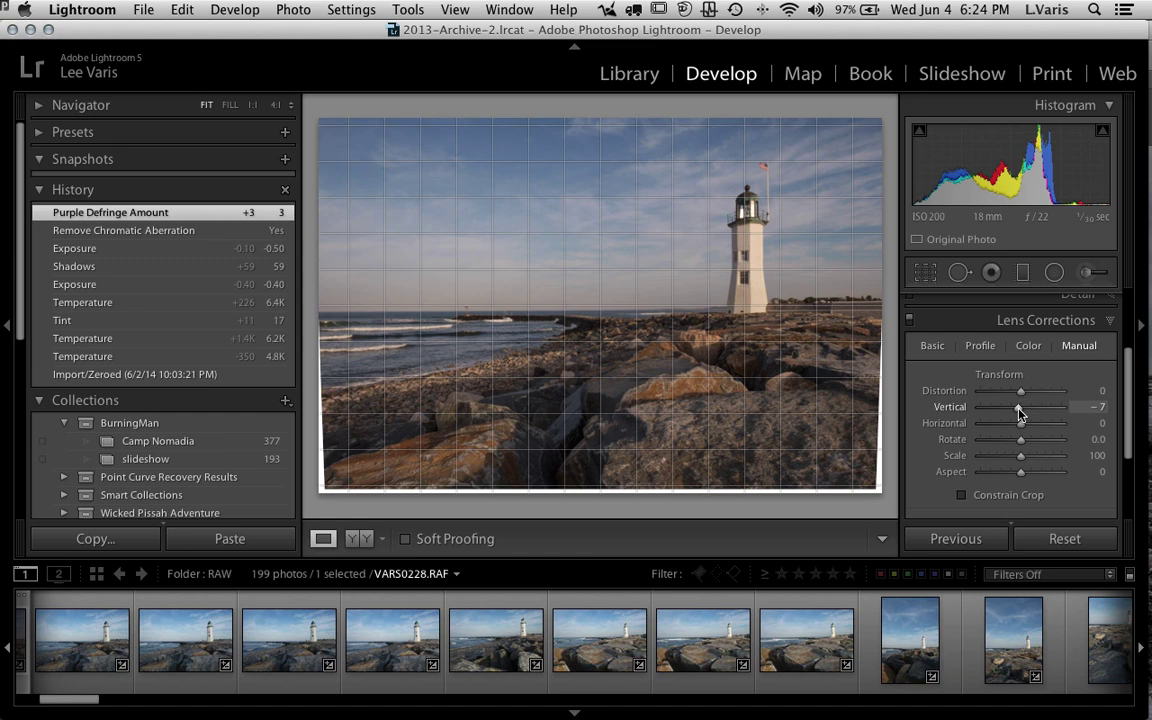
left_click_drag(1018, 411, 1017, 412)
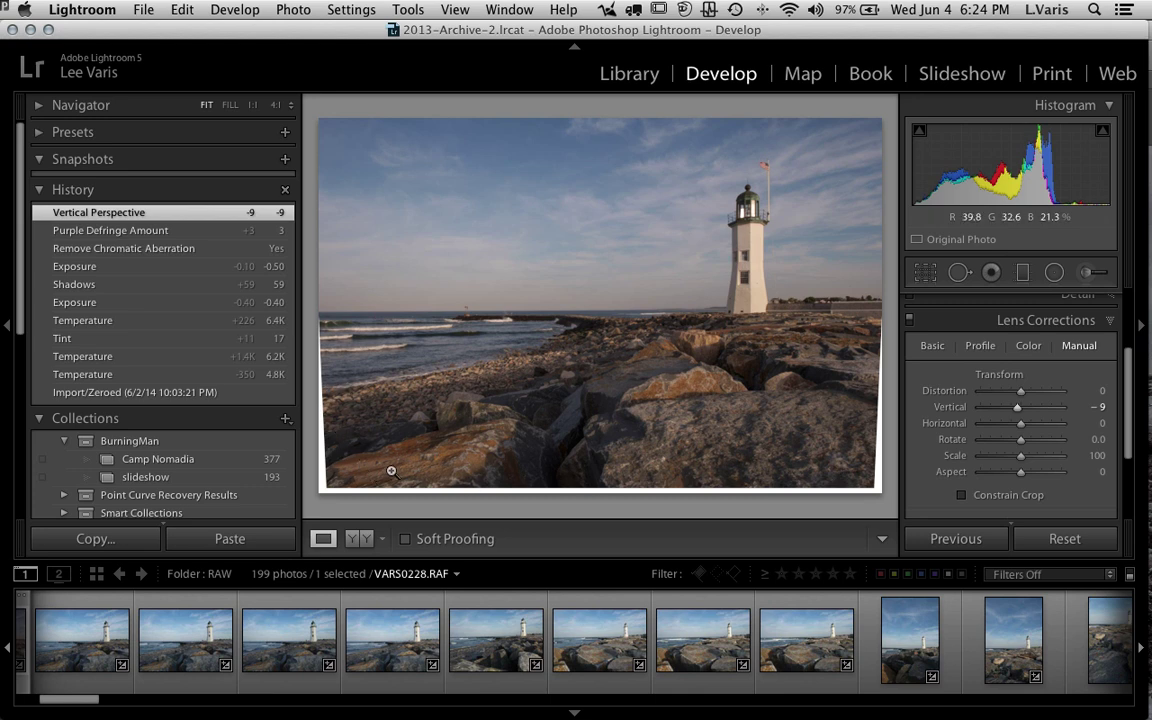
left_click(962, 496)
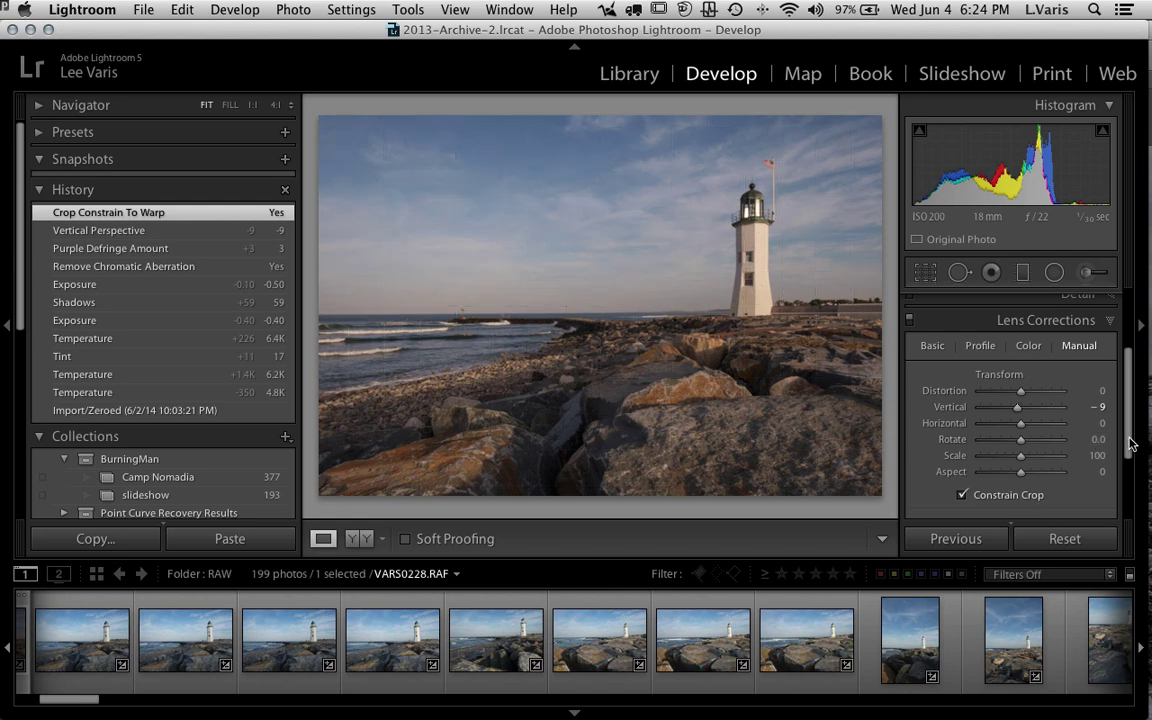
- Raise the photo's overall saturation to +17
left_click_drag(1130, 444, 1129, 388)
left_click(1115, 302)
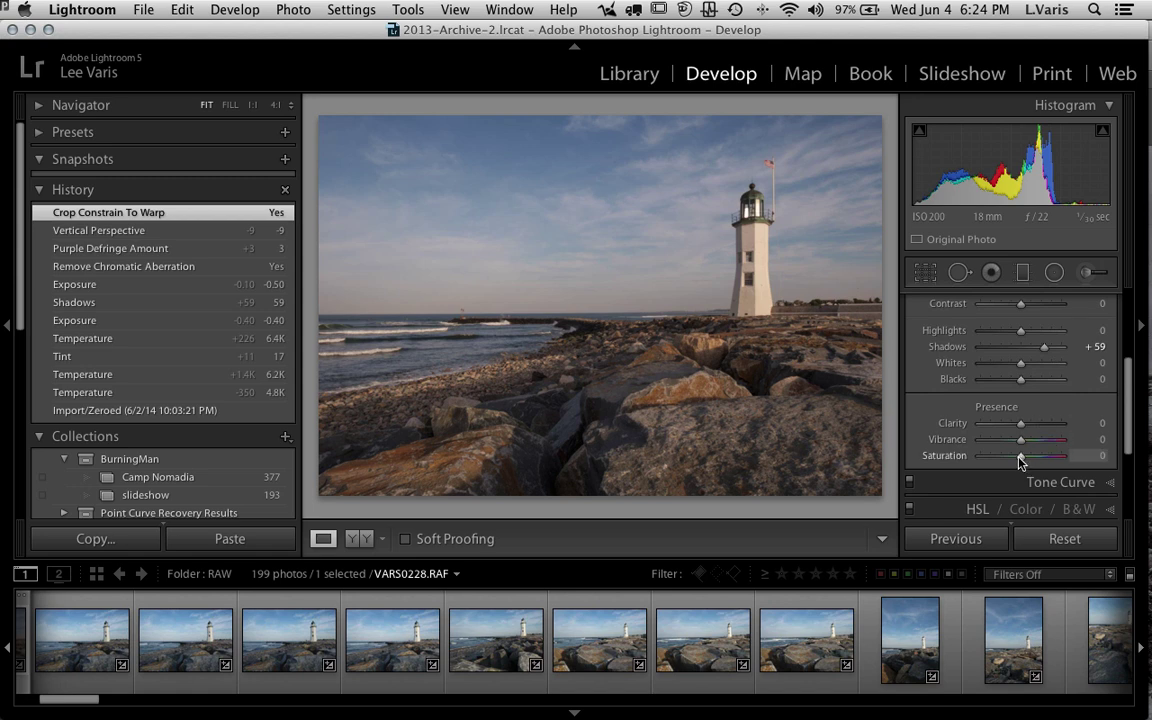
left_click_drag(1020, 460, 1025, 460)
left_click_drag(1027, 460, 1027, 460)
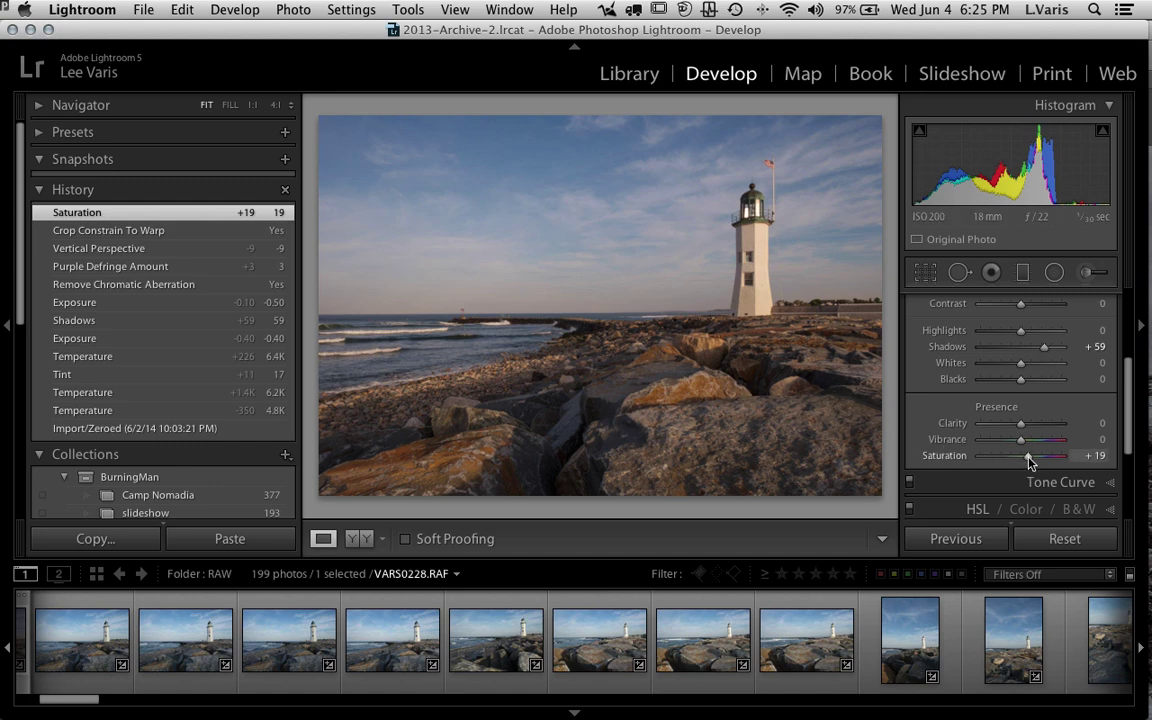
left_click_drag(1030, 458, 1028, 458)
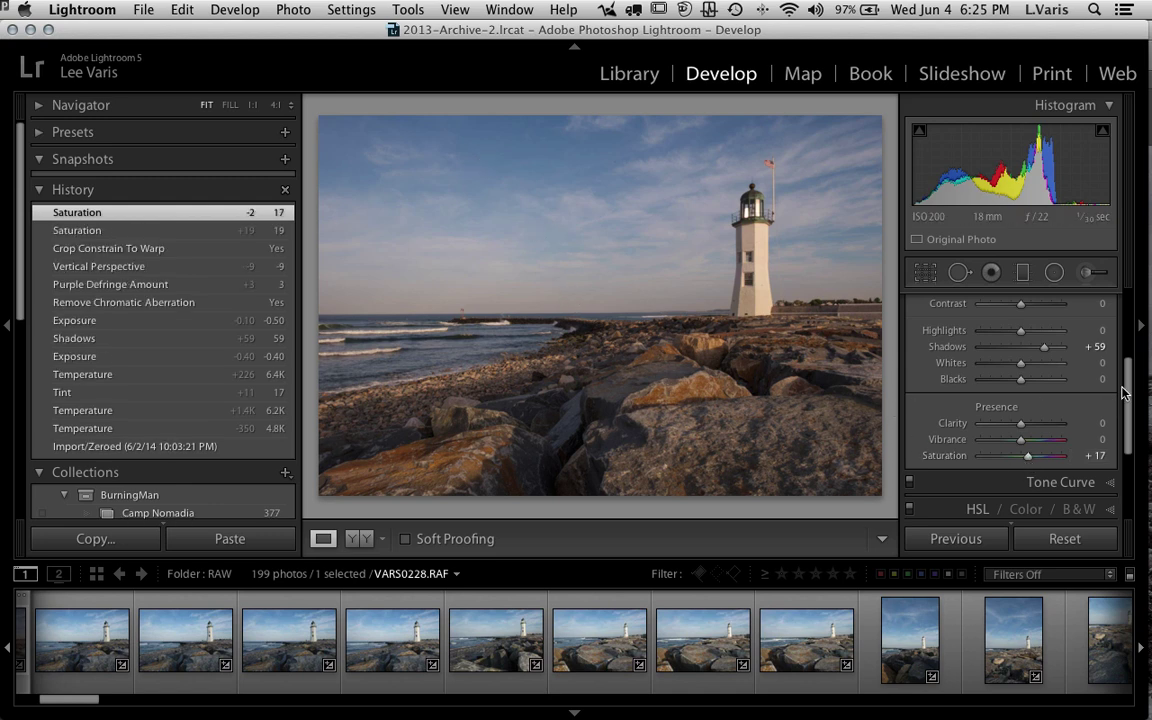
- Open the adjusted photo as a Smart Object in Photoshop
mouse_move(1127, 388)
left_mouse_down()
mouse_move(1128, 362)
mouse_move(1131, 378)
left_mouse_up()
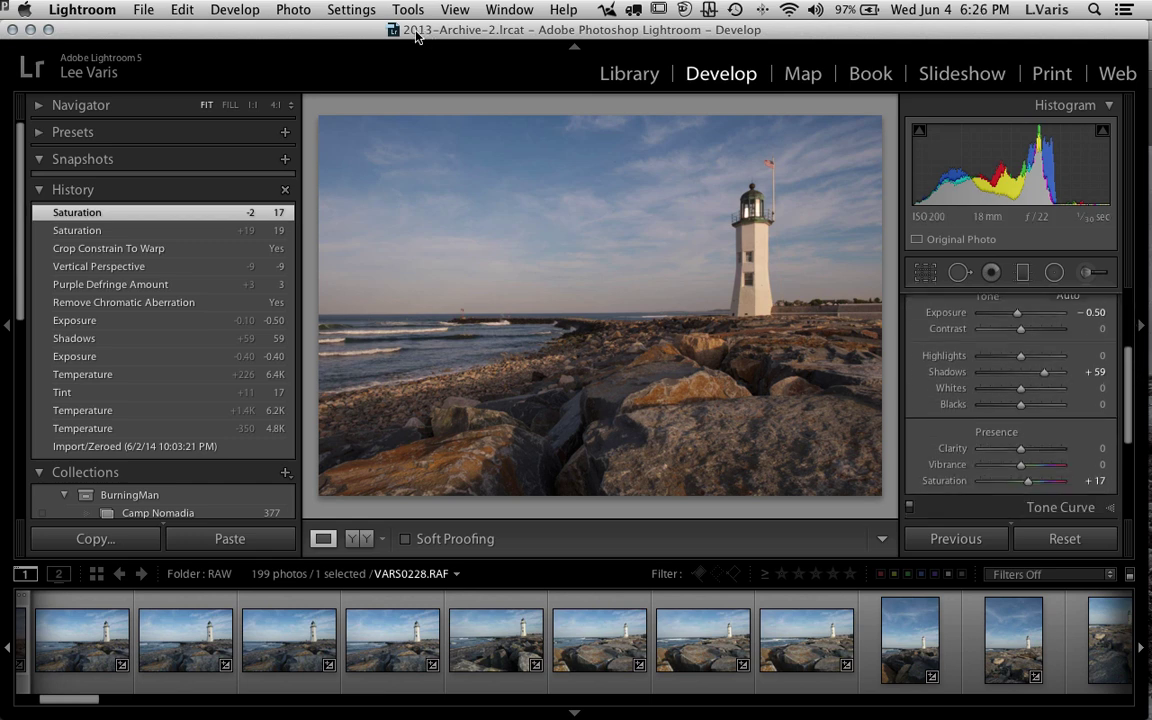
left_click(295, 10)
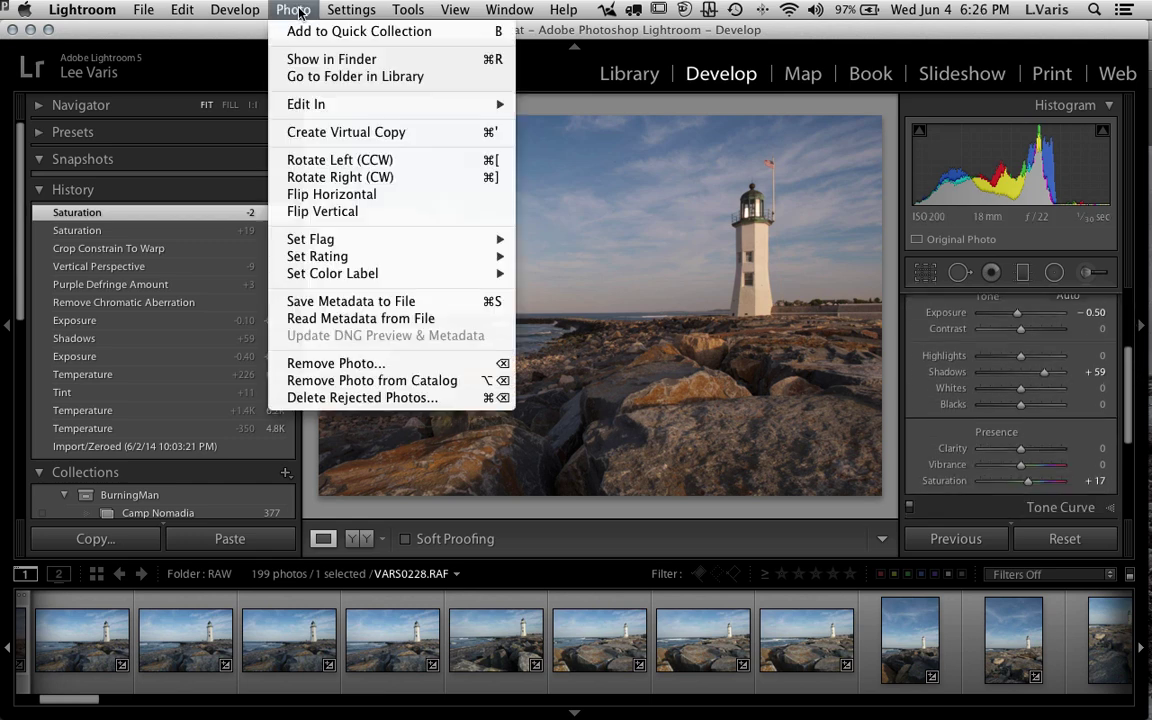
mouse_move(307, 106)
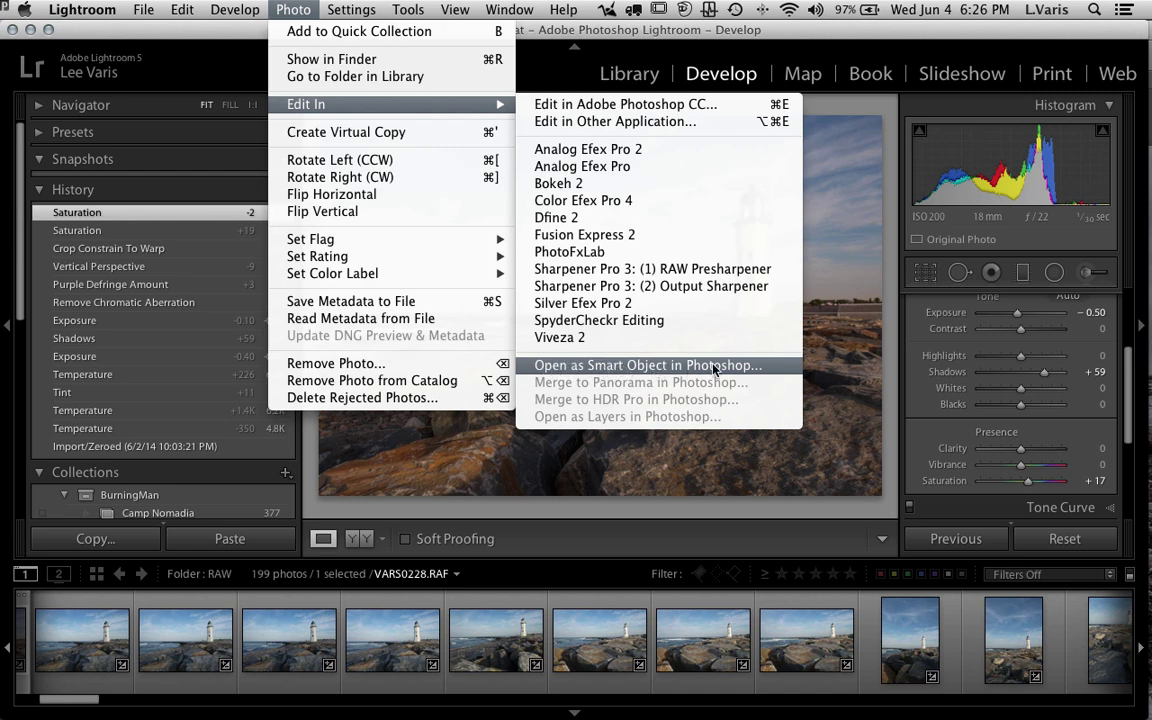
left_click(767, 366)
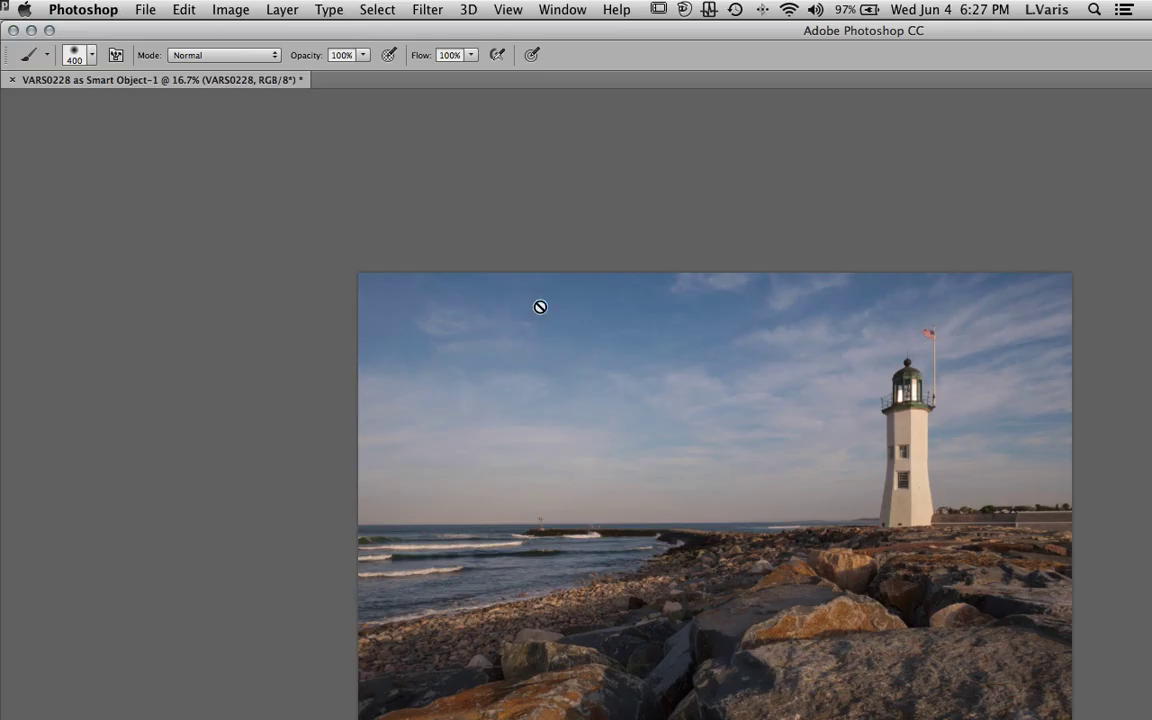
- Fit the Photoshop window to the screen and flatten the Smart Object image into a single background layer
left_click(49, 31)
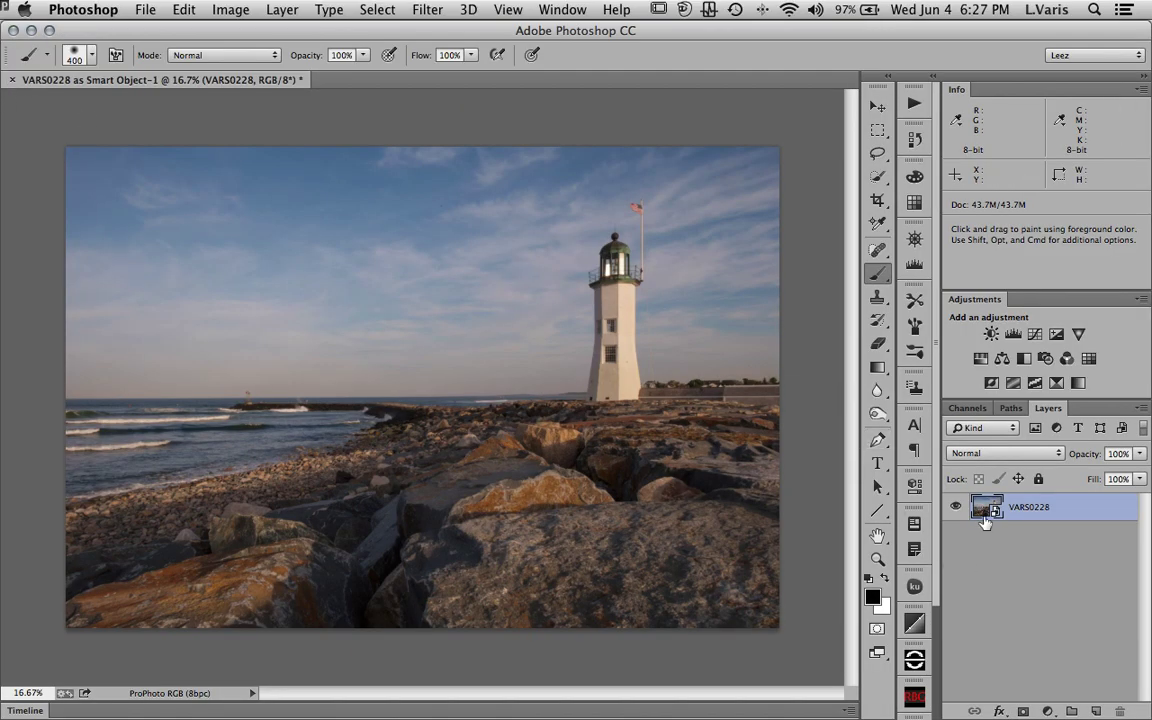
left_click(1143, 412)
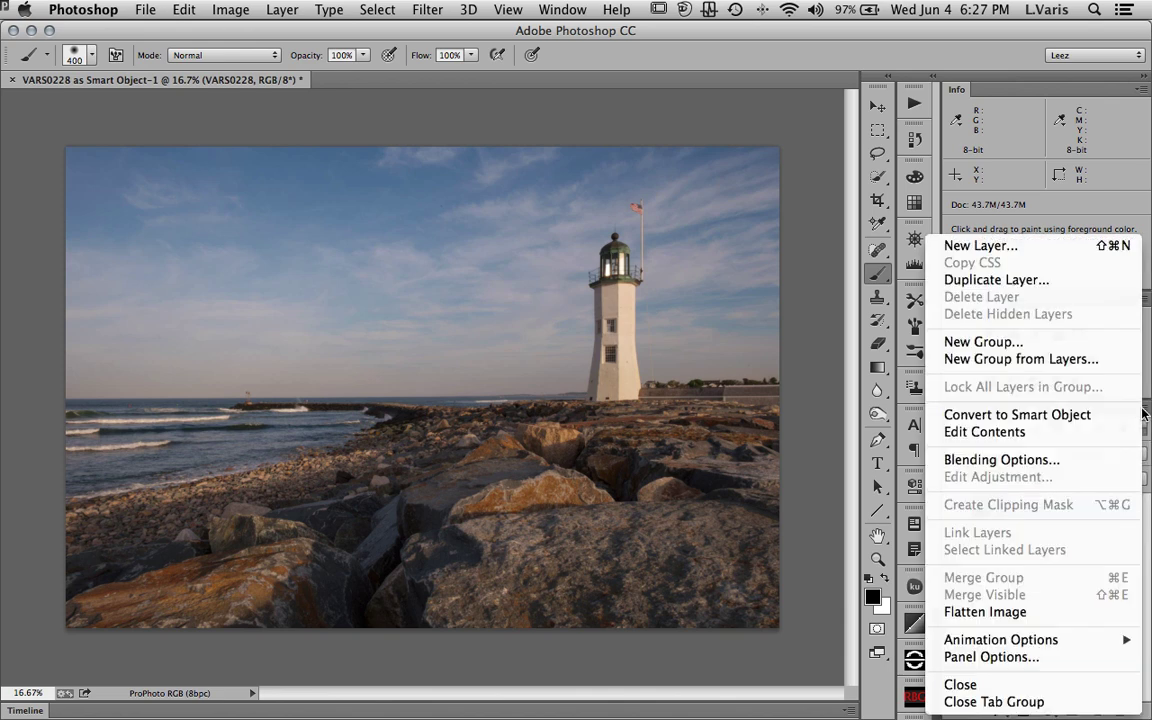
left_click(1069, 612)
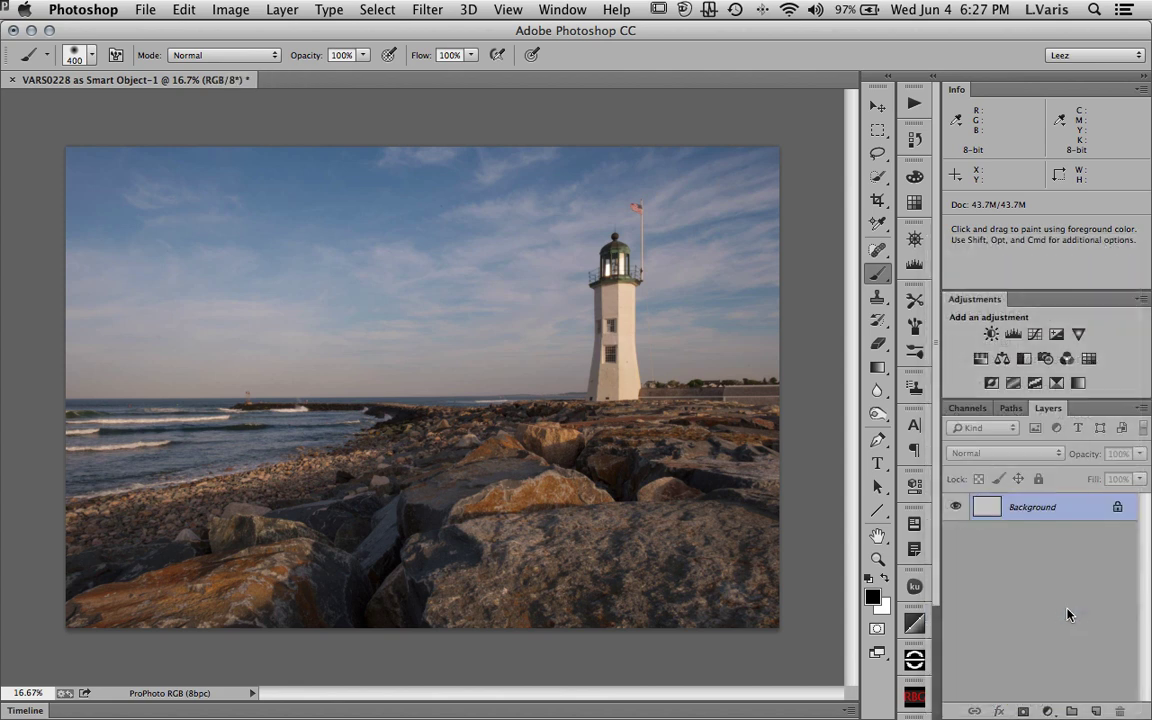
- Compare the sky and rock contrast in the individual Red, Green and Blue channels, then return to the RGB composite
left_click(962, 410)
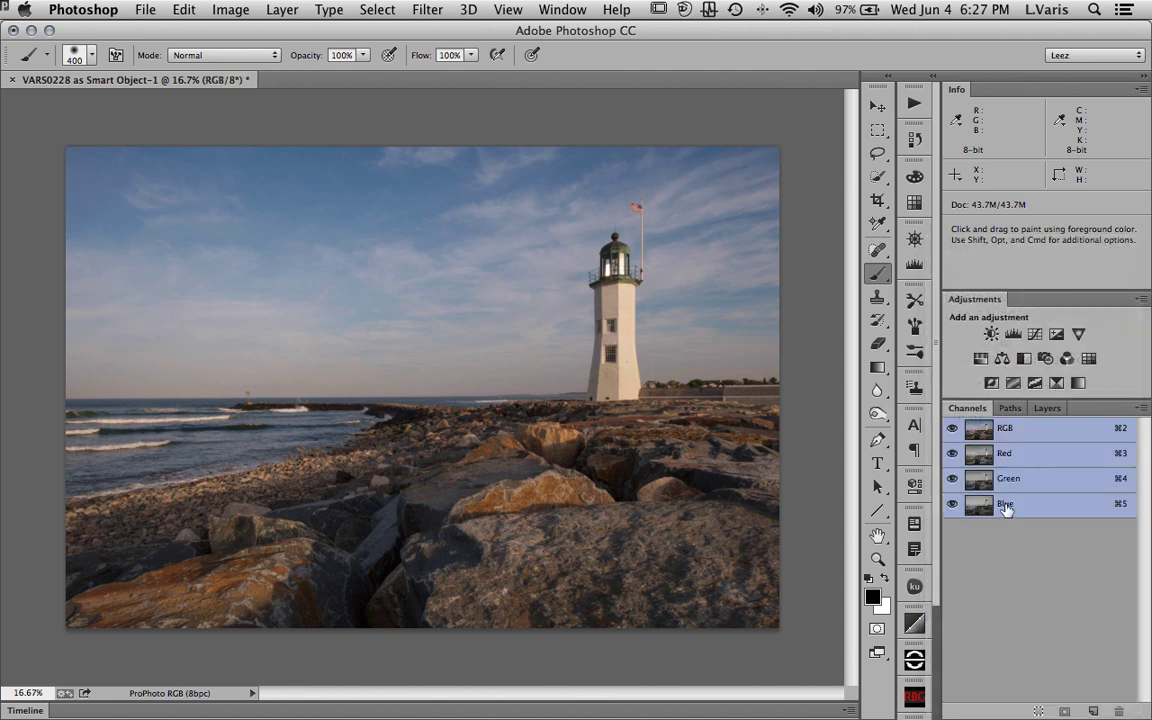
left_click(981, 456)
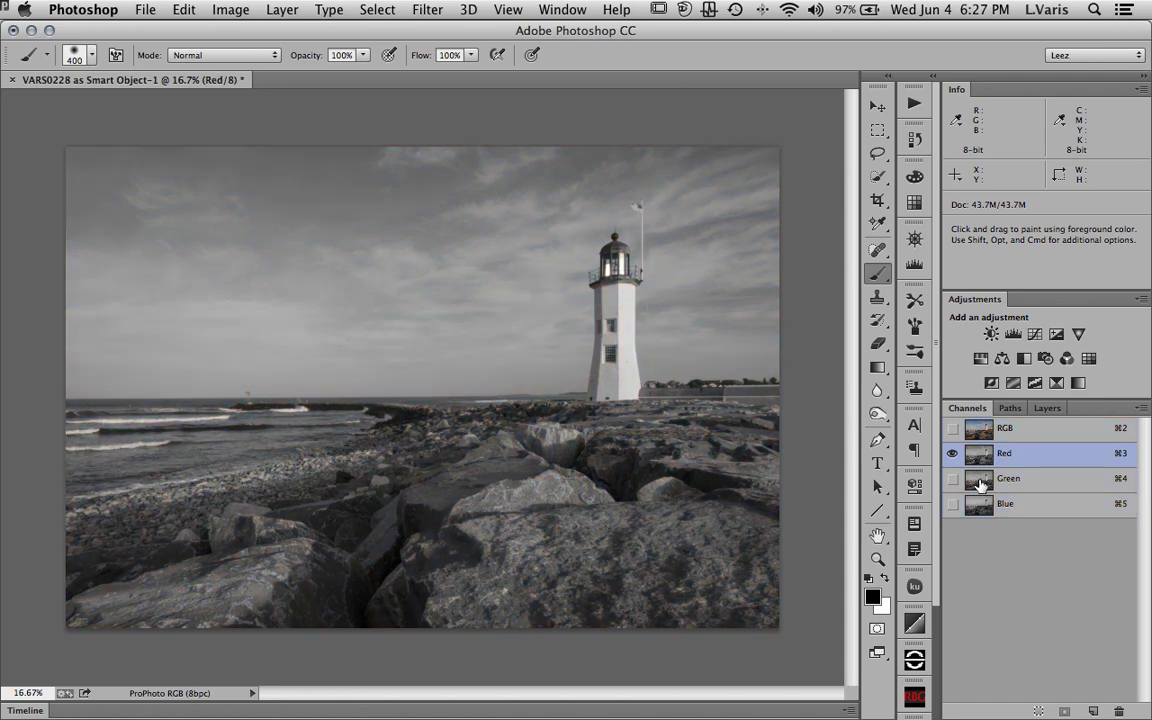
left_click(981, 483)
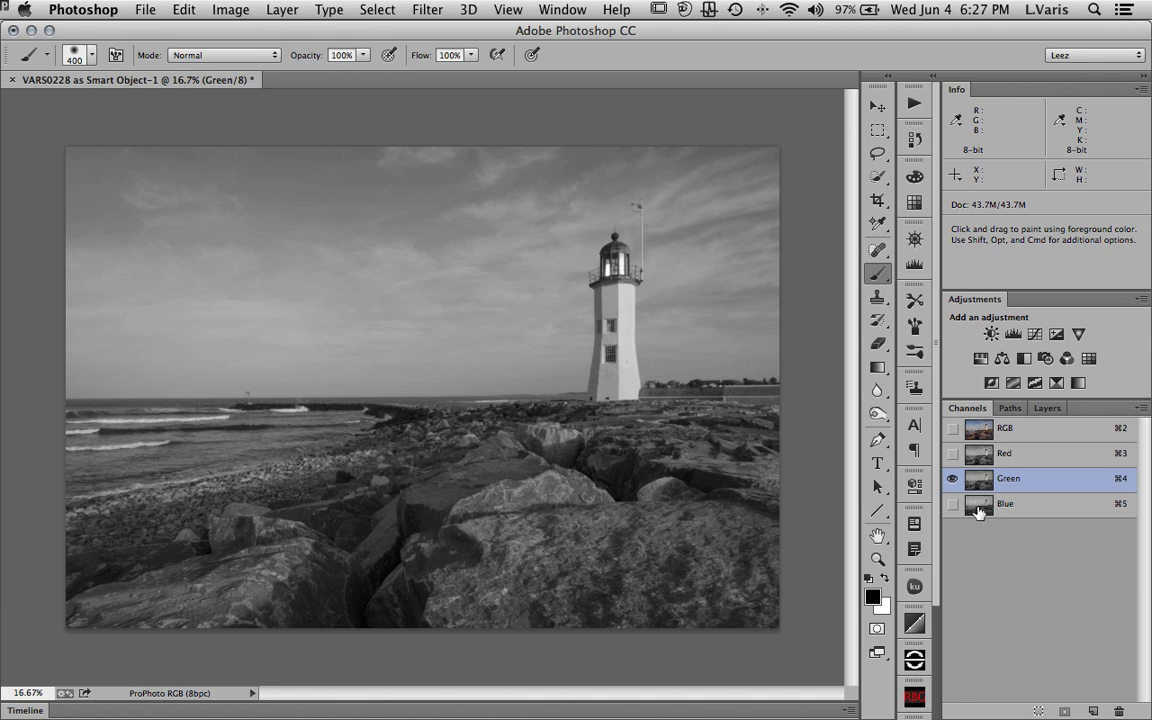
left_click(979, 510)
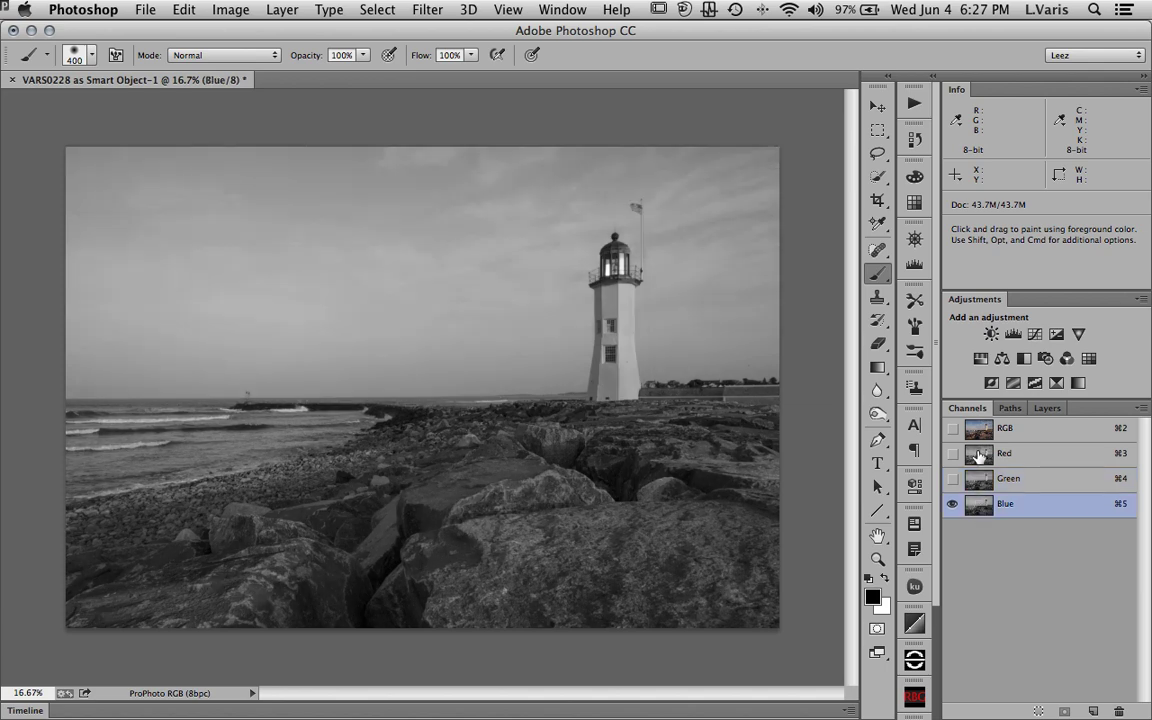
left_click(979, 457)
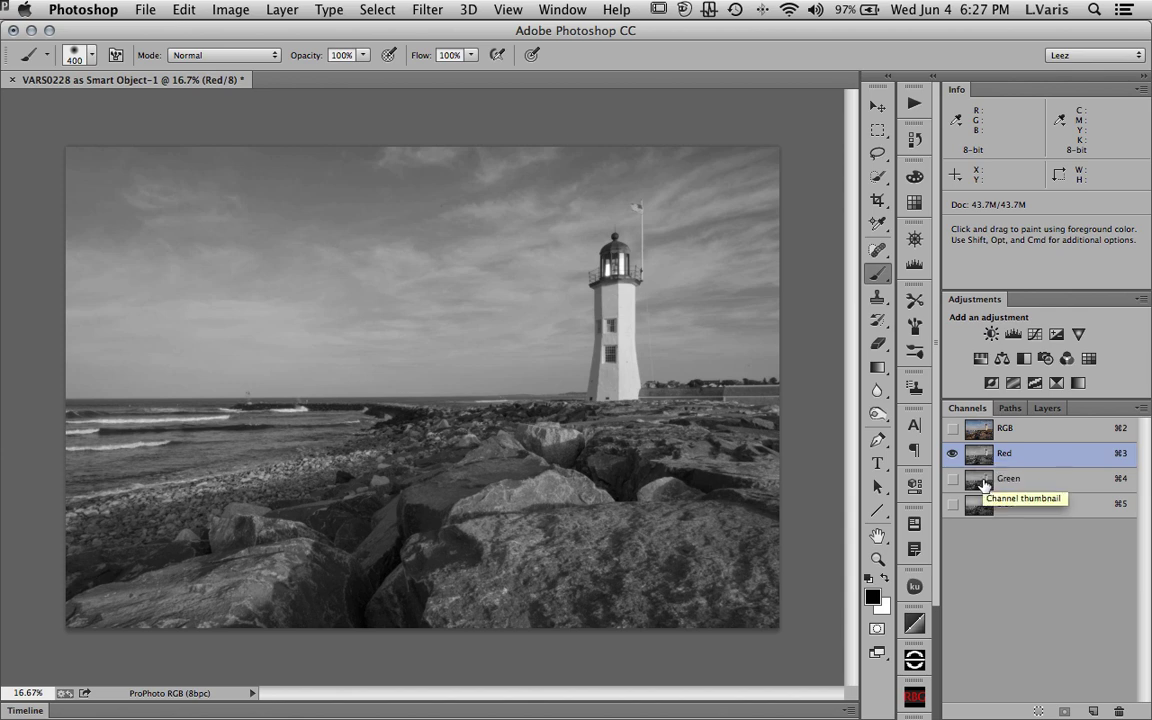
left_click(985, 485)
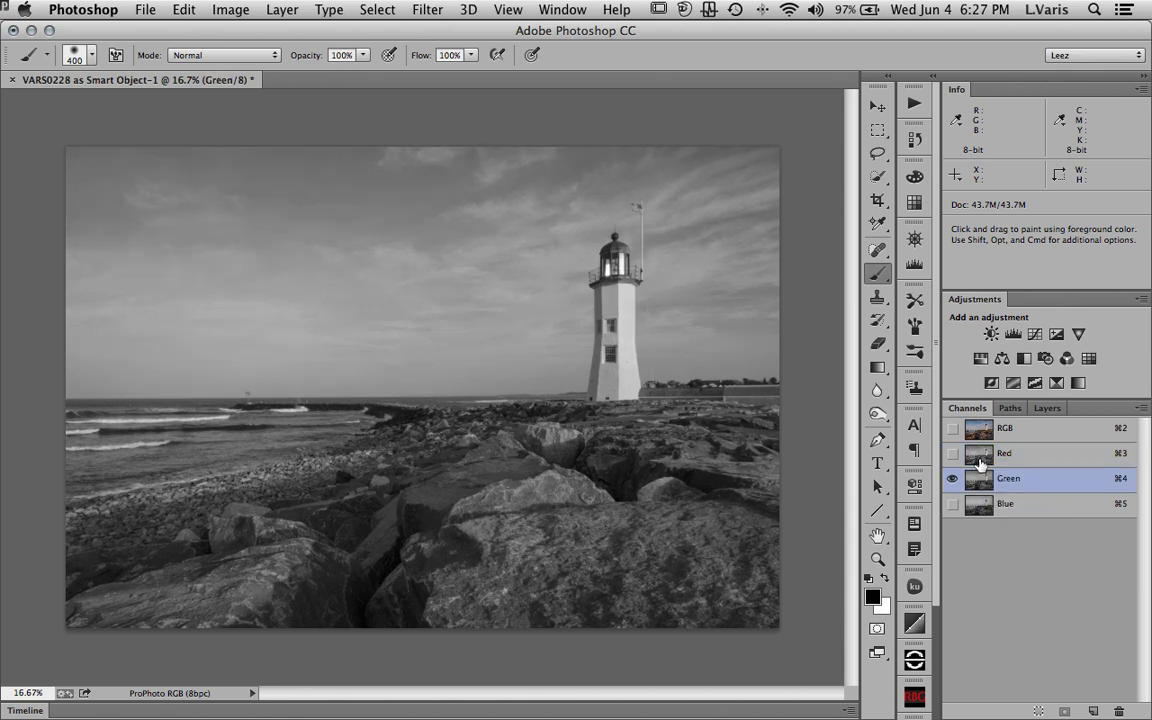
left_click(977, 456)
left_click(985, 480)
left_click(982, 456)
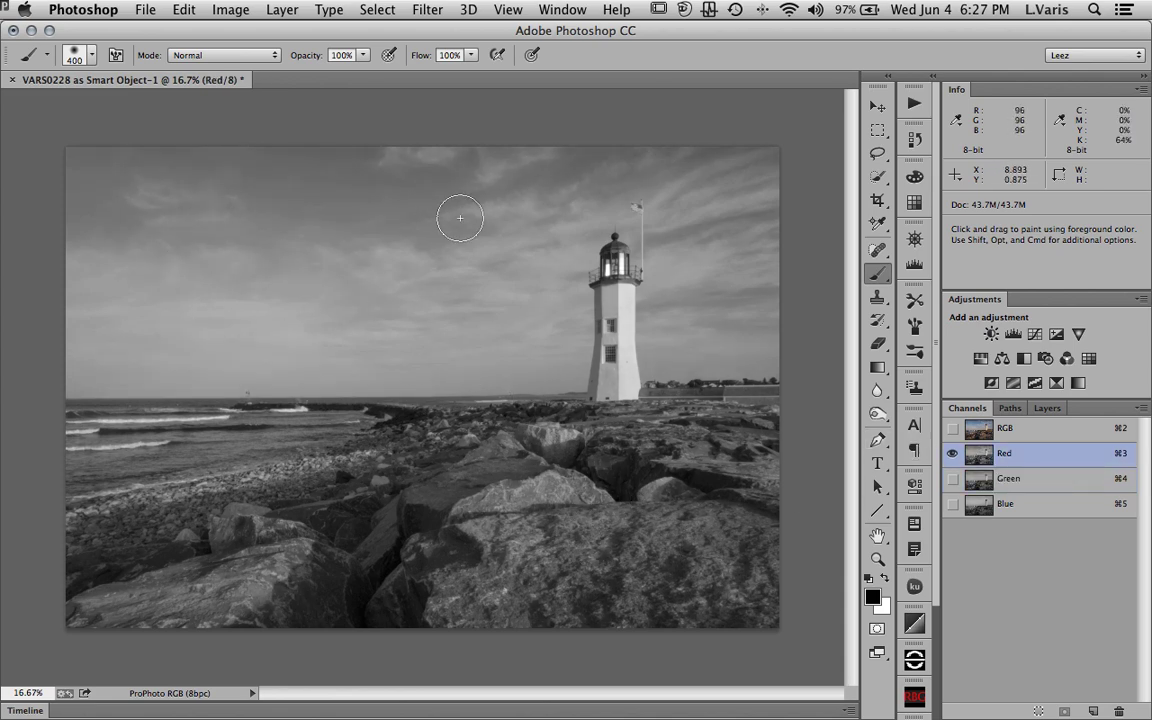
left_click(980, 430)
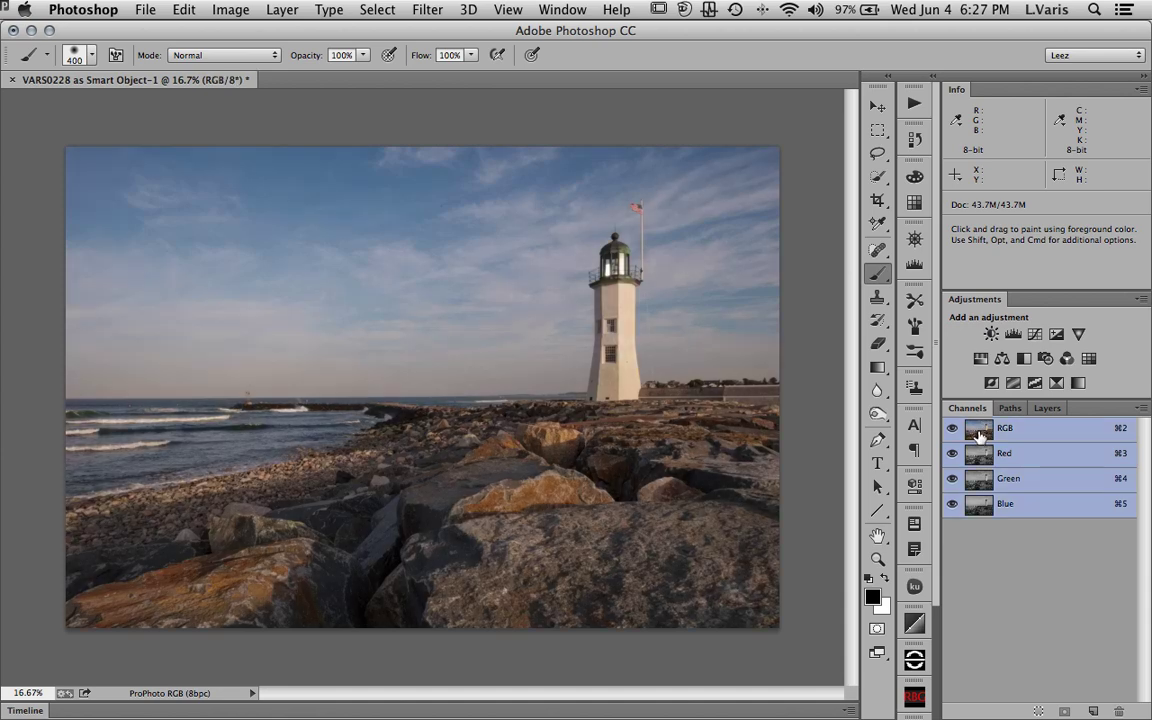
- Add a Channel Mixer adjustment layer above the background using the Black & White with Red Filter (RGB) preset
left_click(1046, 407)
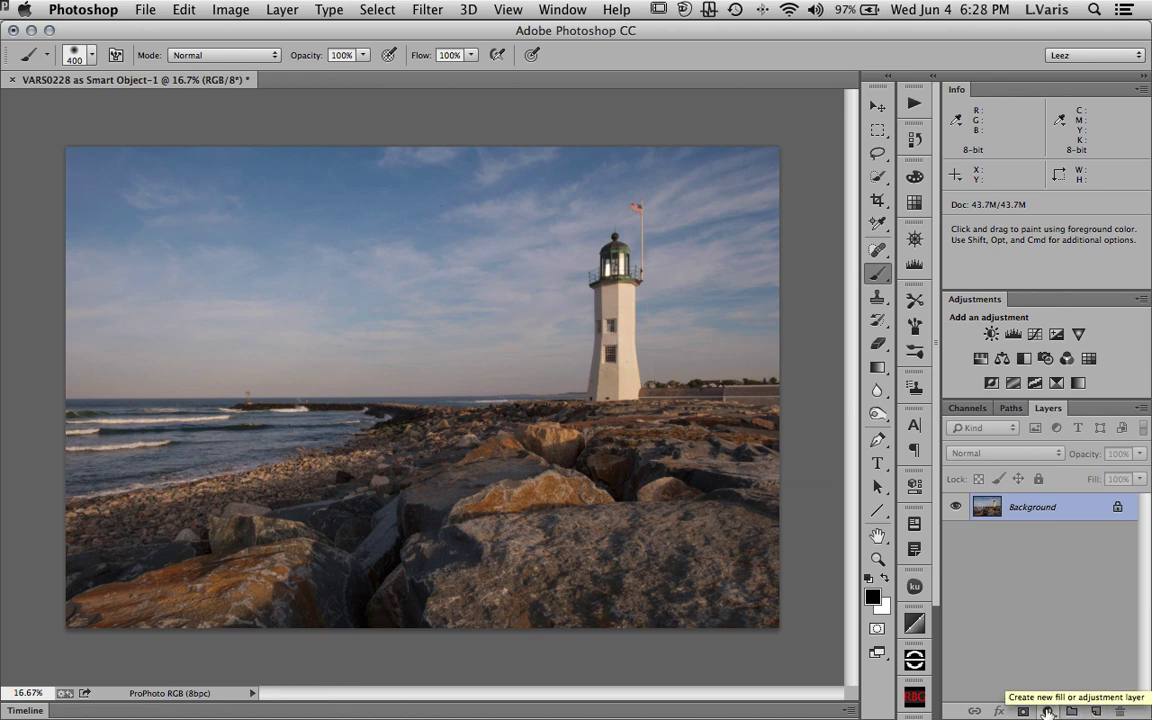
left_click(1066, 359)
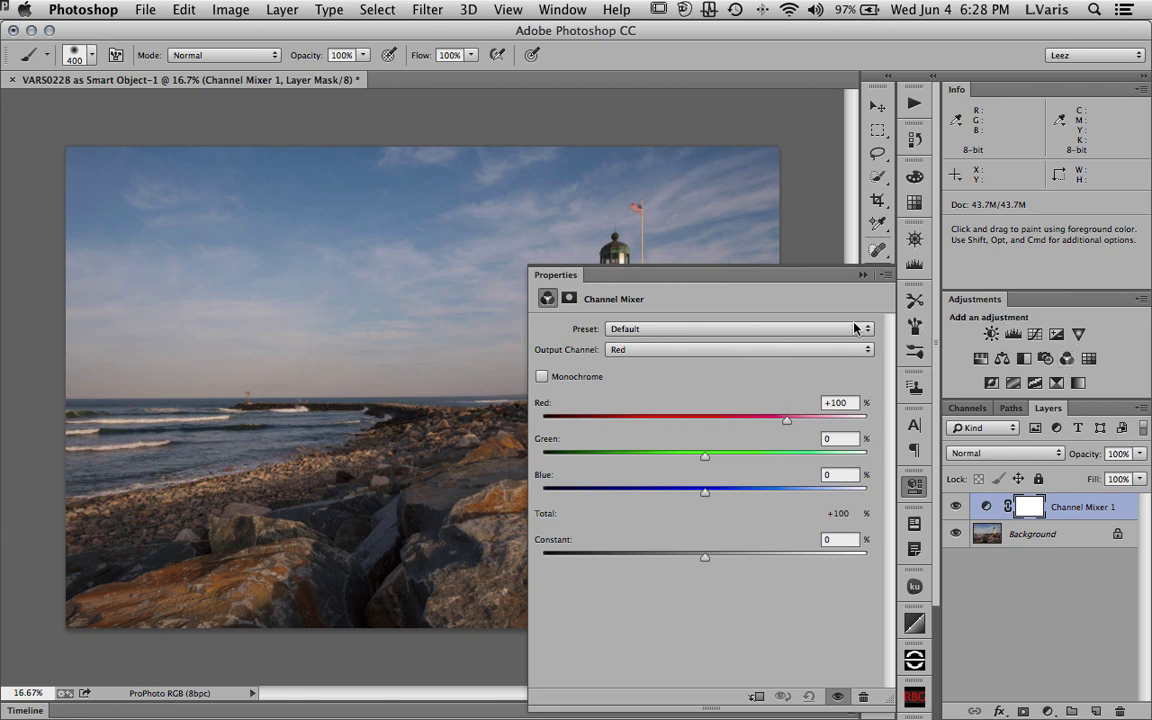
left_click(749, 336)
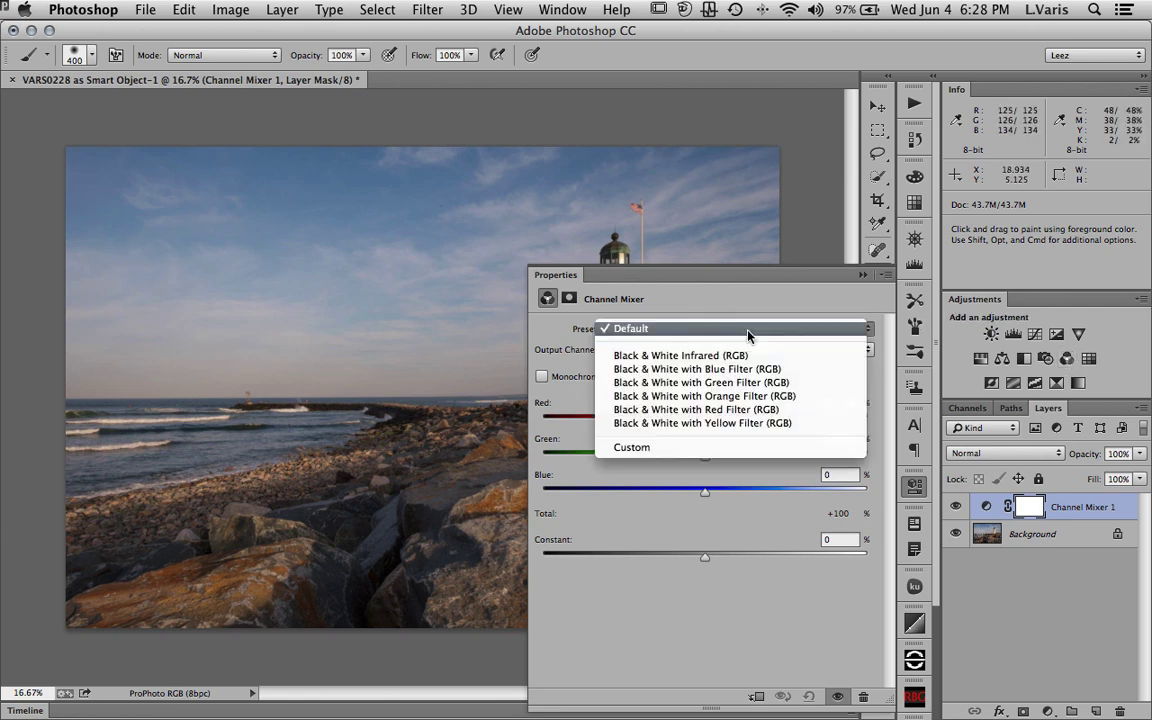
left_click(697, 369)
left_click(749, 328)
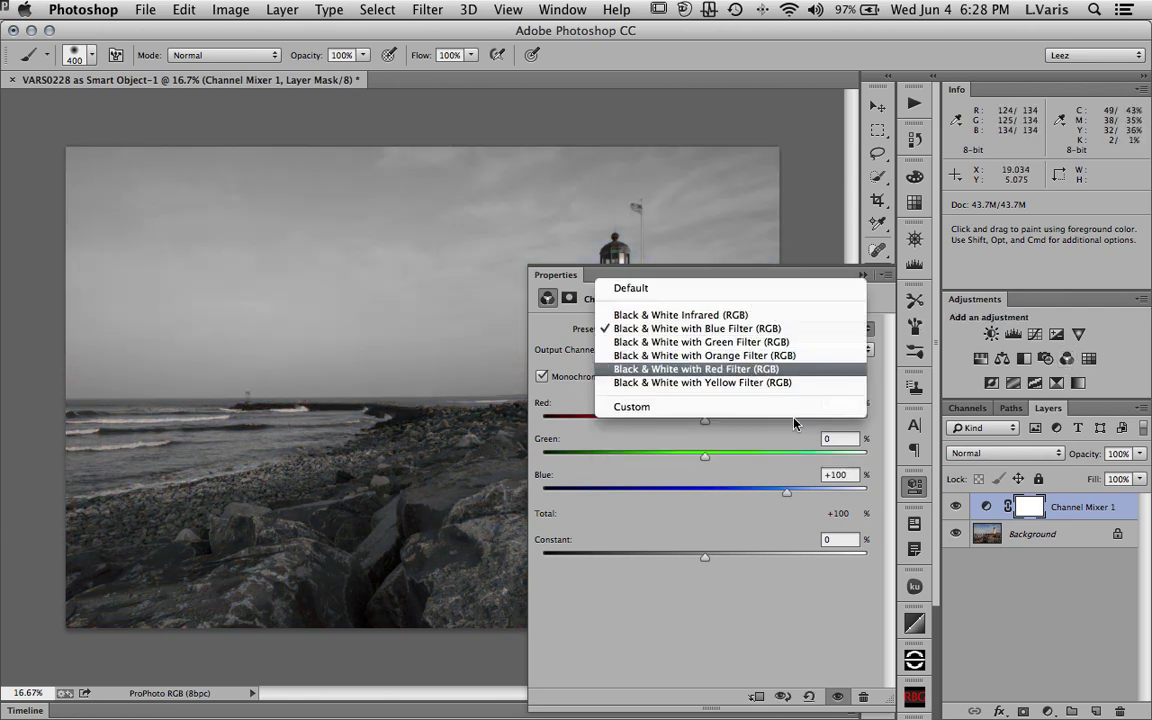
left_click(700, 368)
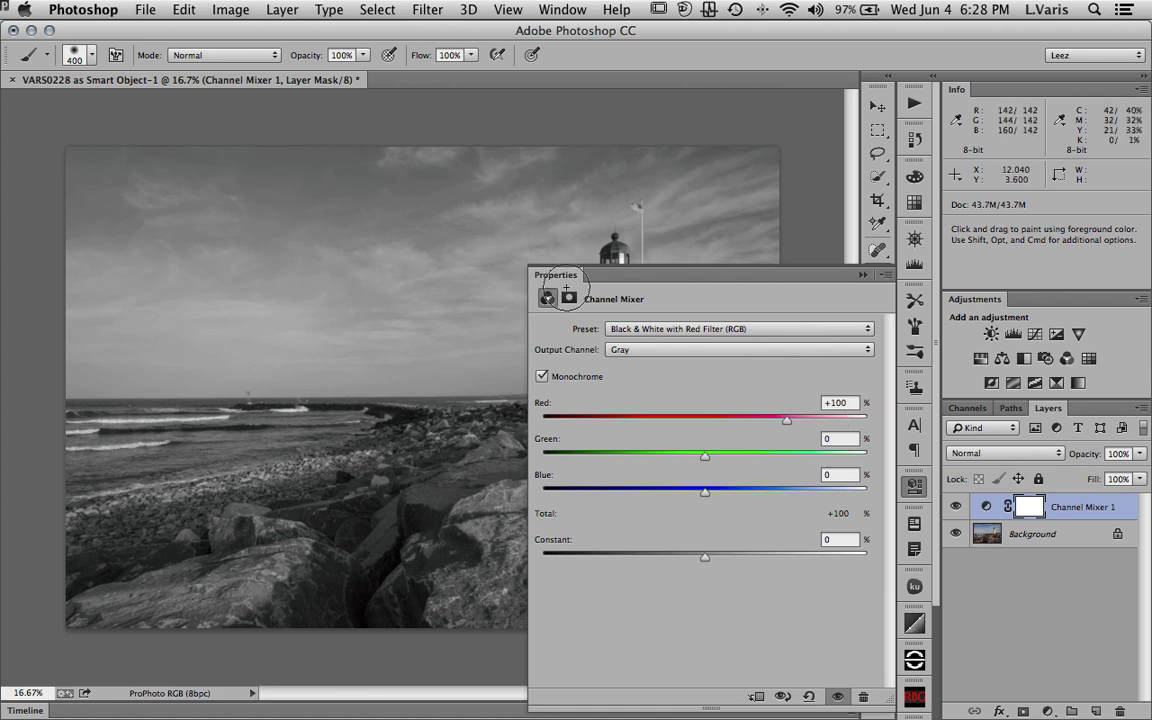
left_click(914, 350)
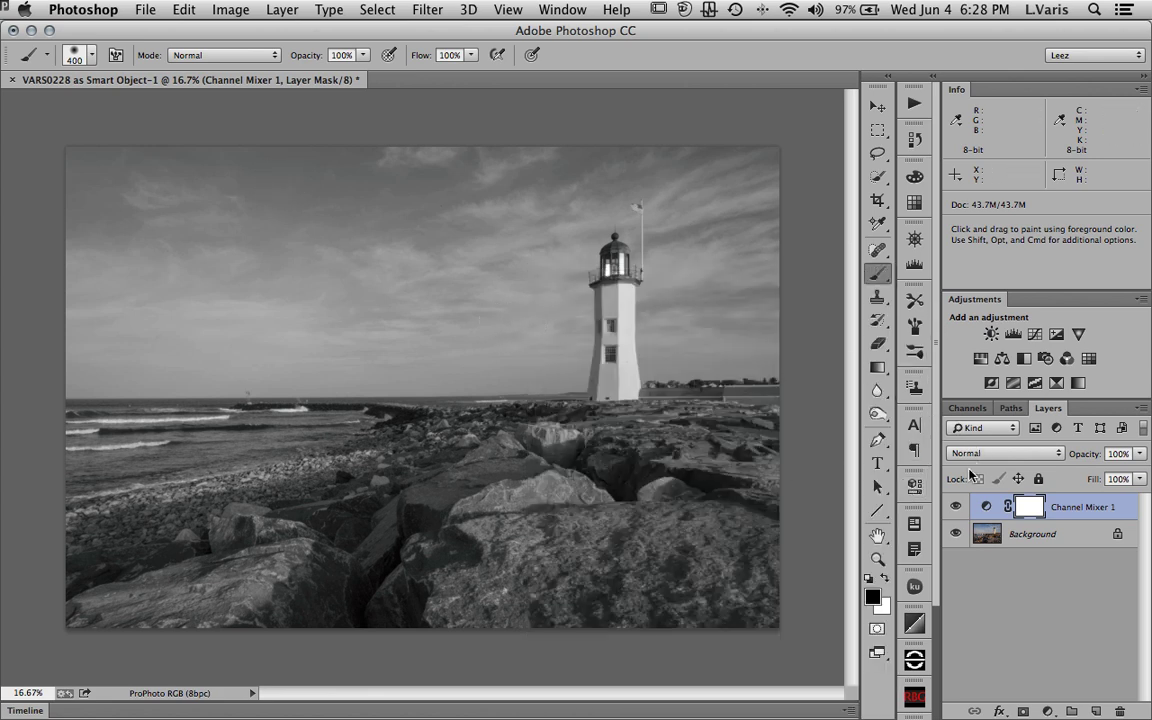
- Compare the photo with and without the Channel Mixer layer, and set that layer's blend mode to Luminosity
left_click(955, 508)
left_click(955, 508)
left_click(1013, 455)
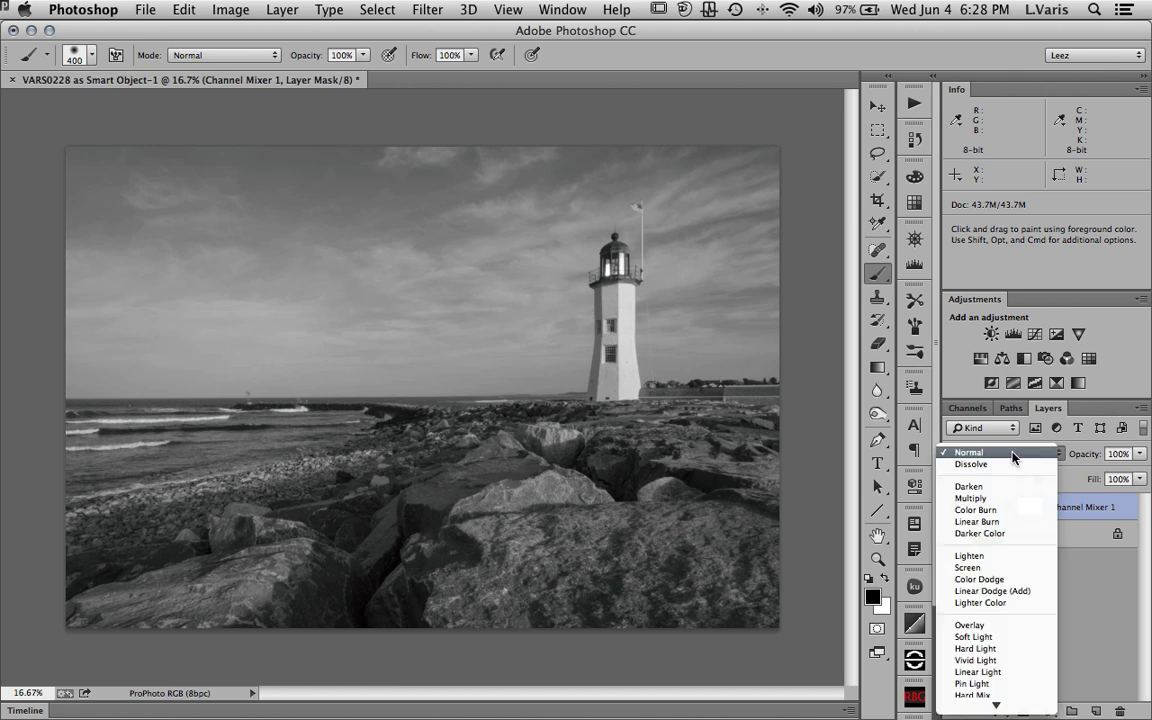
mouse_move(1027, 710)
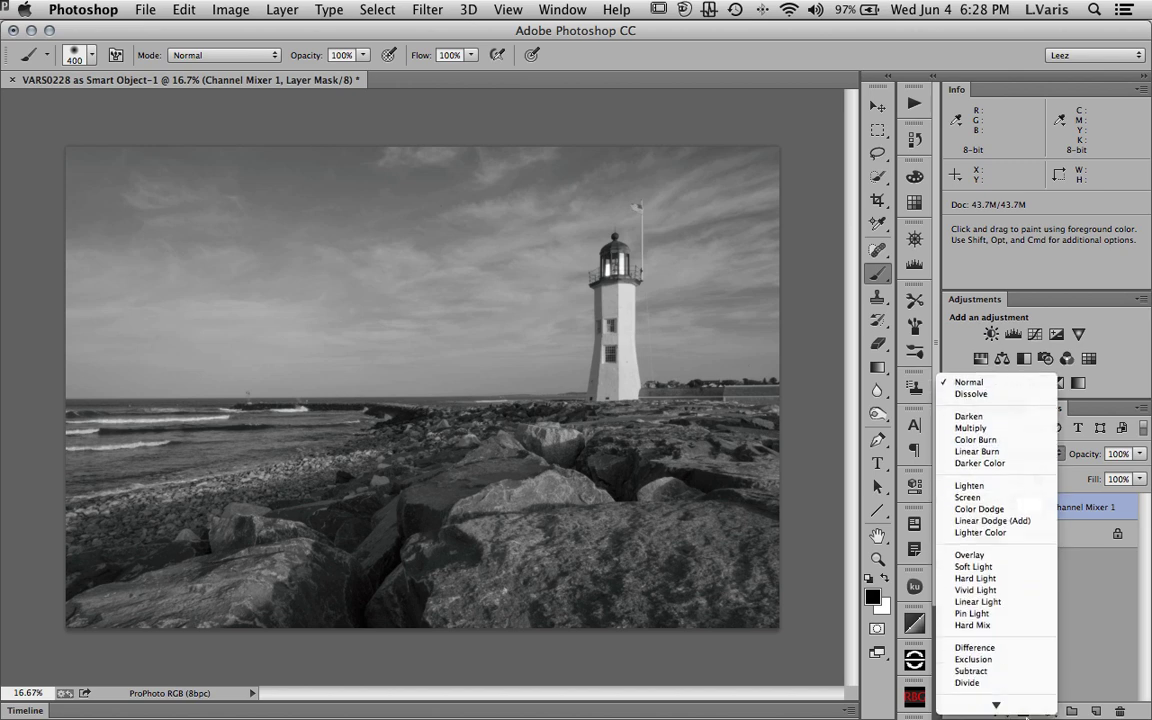
left_click(1027, 706)
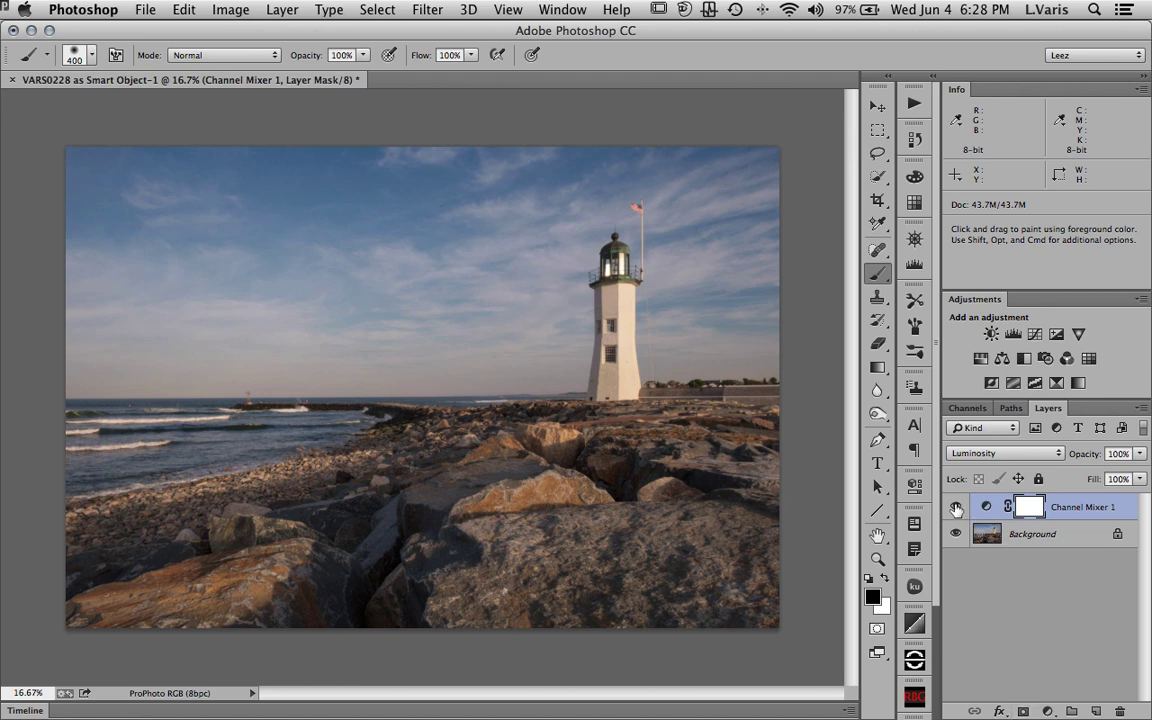
- Examine how the Luminosity-blended Channel Mixer layer affects the sky and rocks by repeatedly hiding and showing it
left_click(956, 507)
left_click(956, 507)
left_click(956, 507)
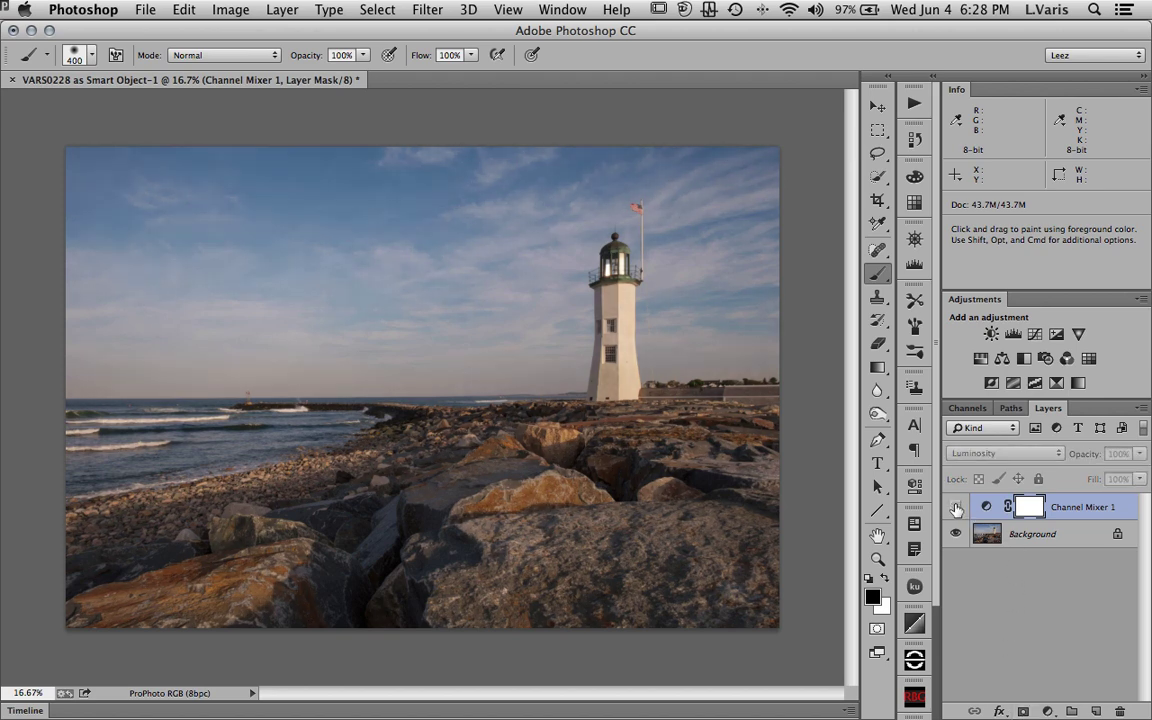
left_click(956, 507)
left_click(956, 507)
left_click(956, 507)
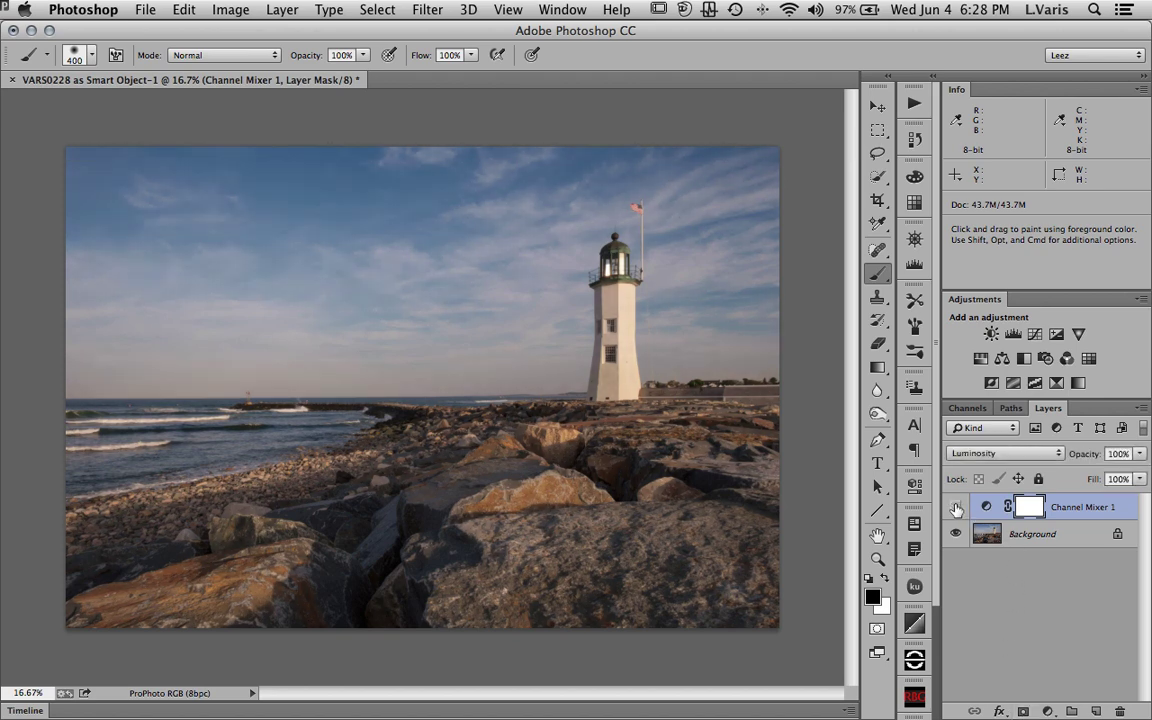
left_click(956, 507)
left_click(956, 507)
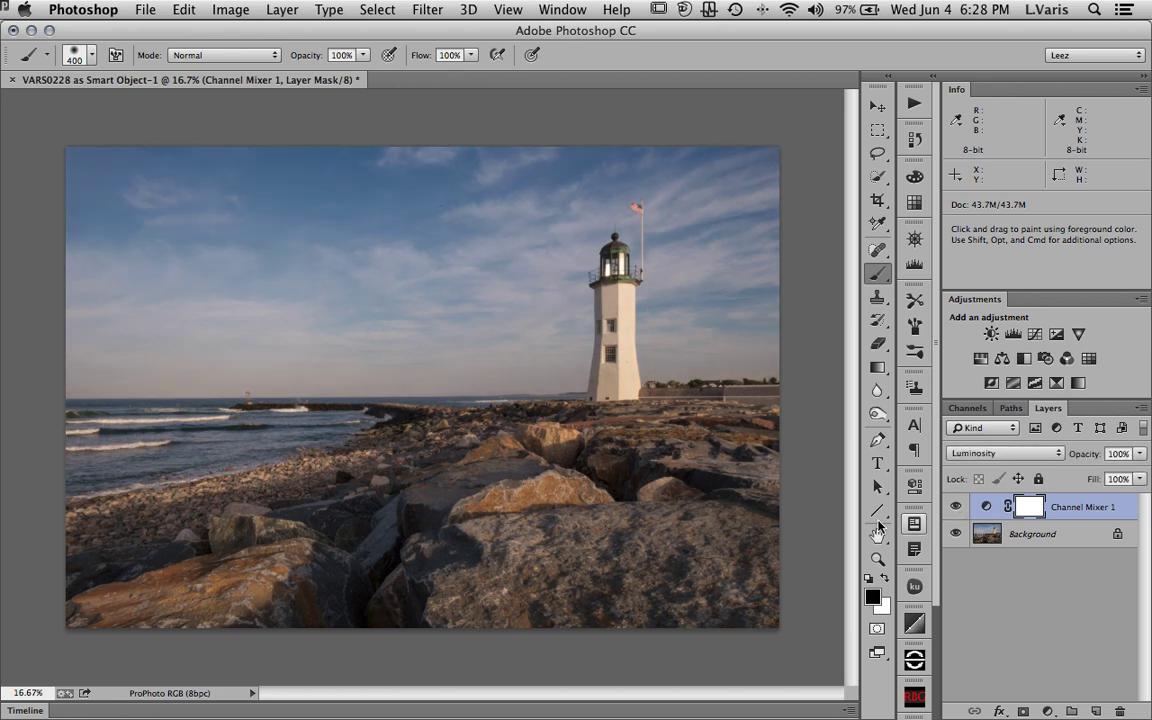
left_click(956, 507)
left_click(956, 507)
left_click(956, 507)
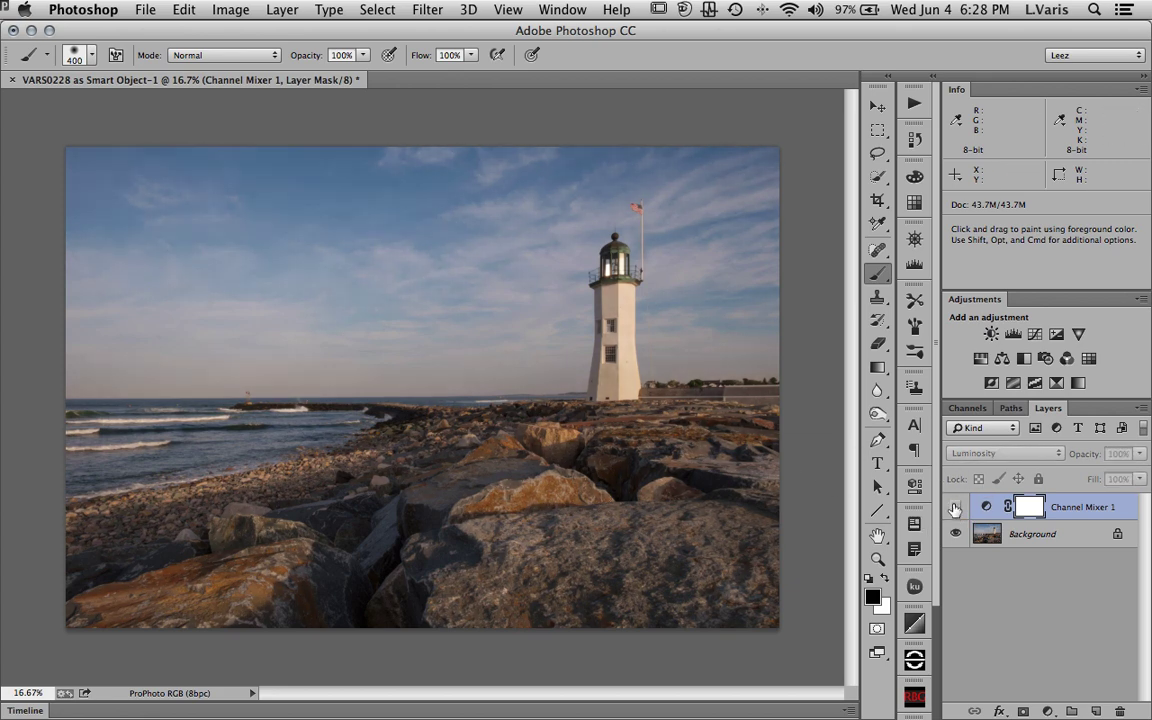
left_click(956, 507)
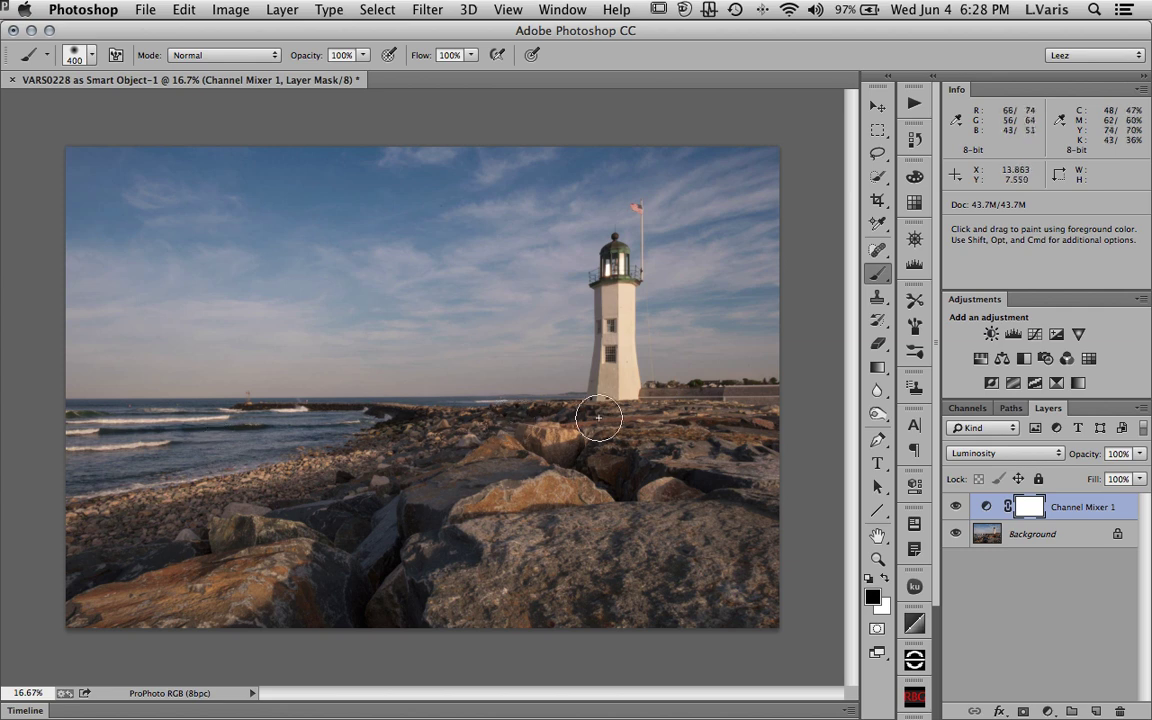
left_click(956, 507)
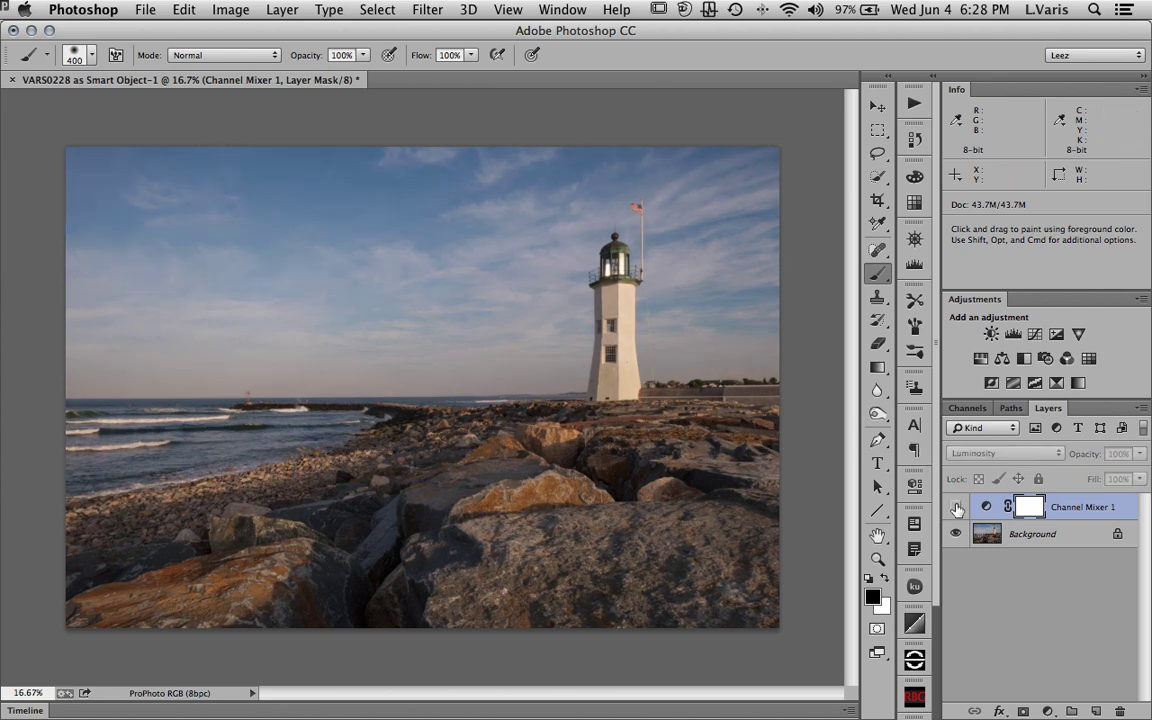
left_click(956, 507)
left_click(956, 507)
left_click(956, 507)
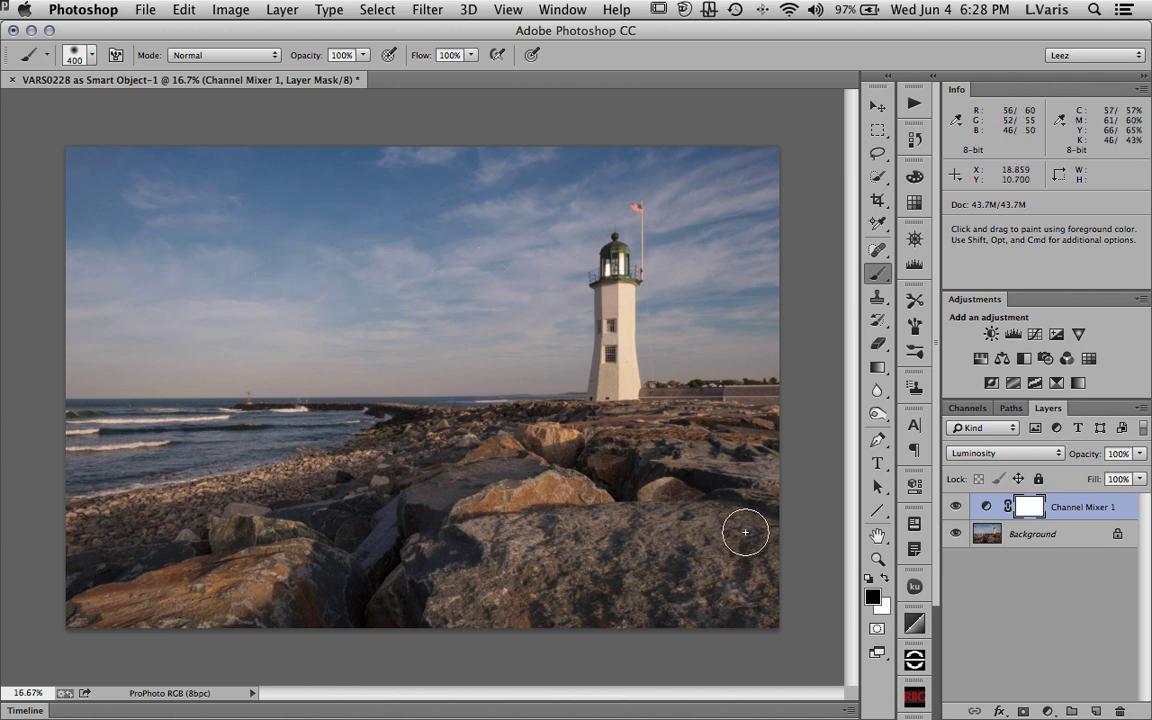
left_click(956, 507)
- Compare the Red, Green and Blue channels with the Channel Mixer layer hidden, returning to the RGB composite and the layer list
left_click(967, 408)
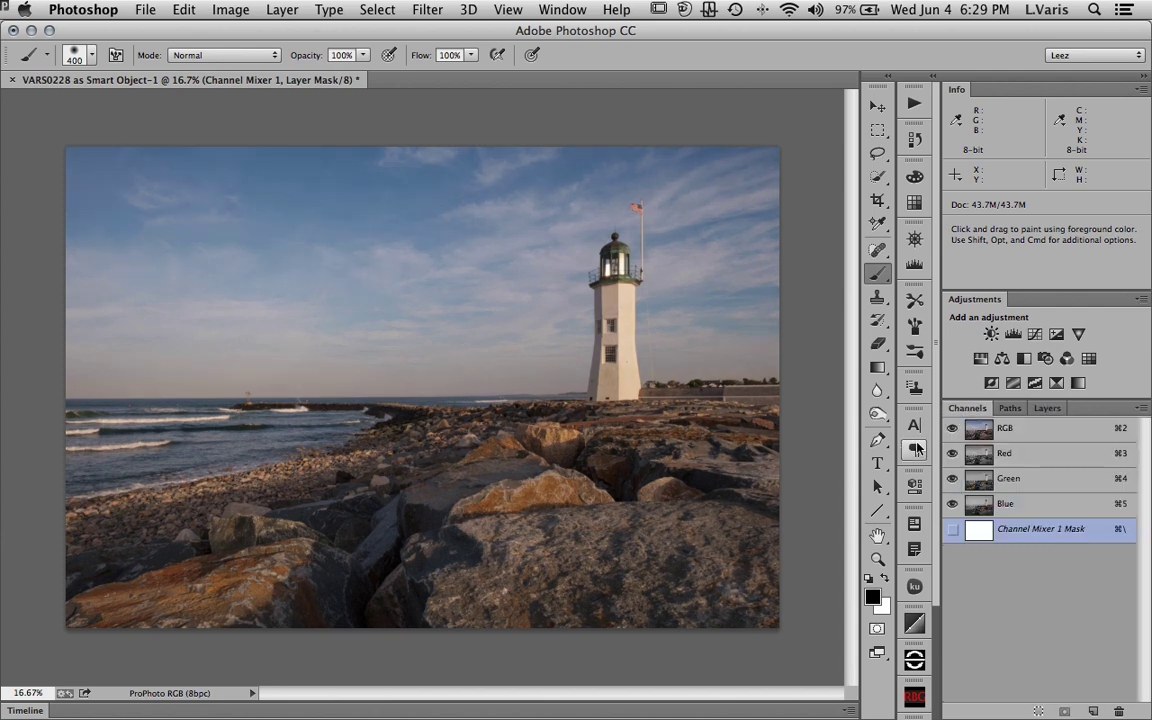
left_click(980, 456)
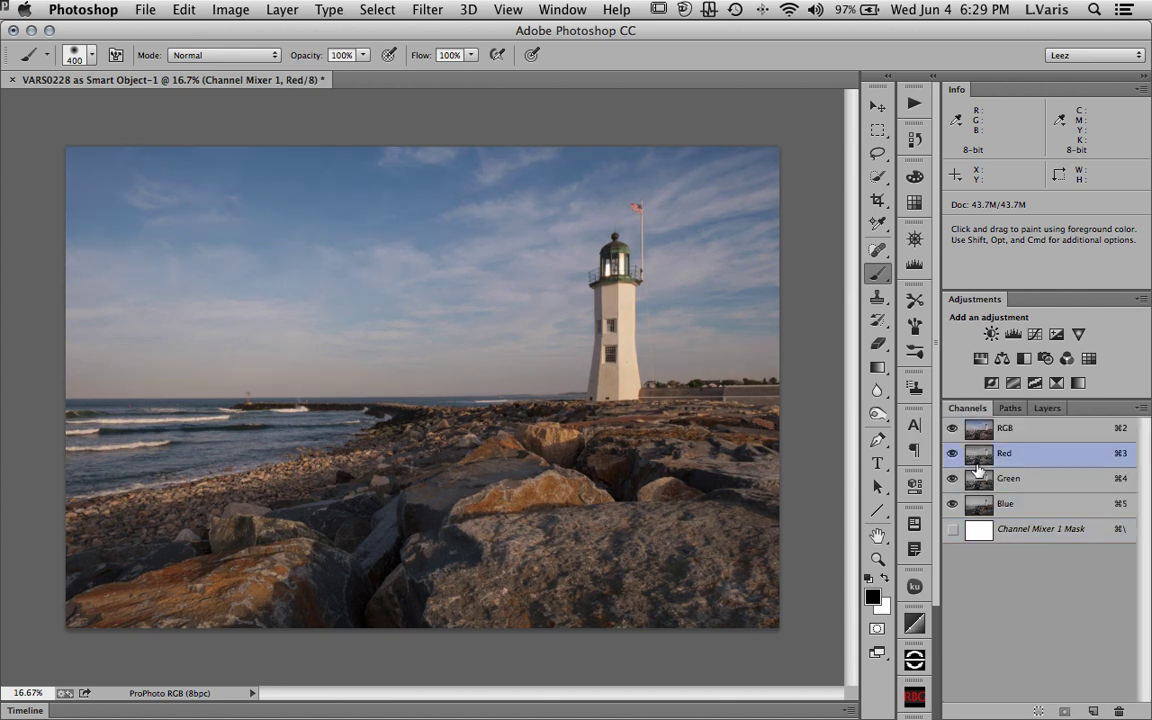
left_click(980, 429)
left_click(980, 455)
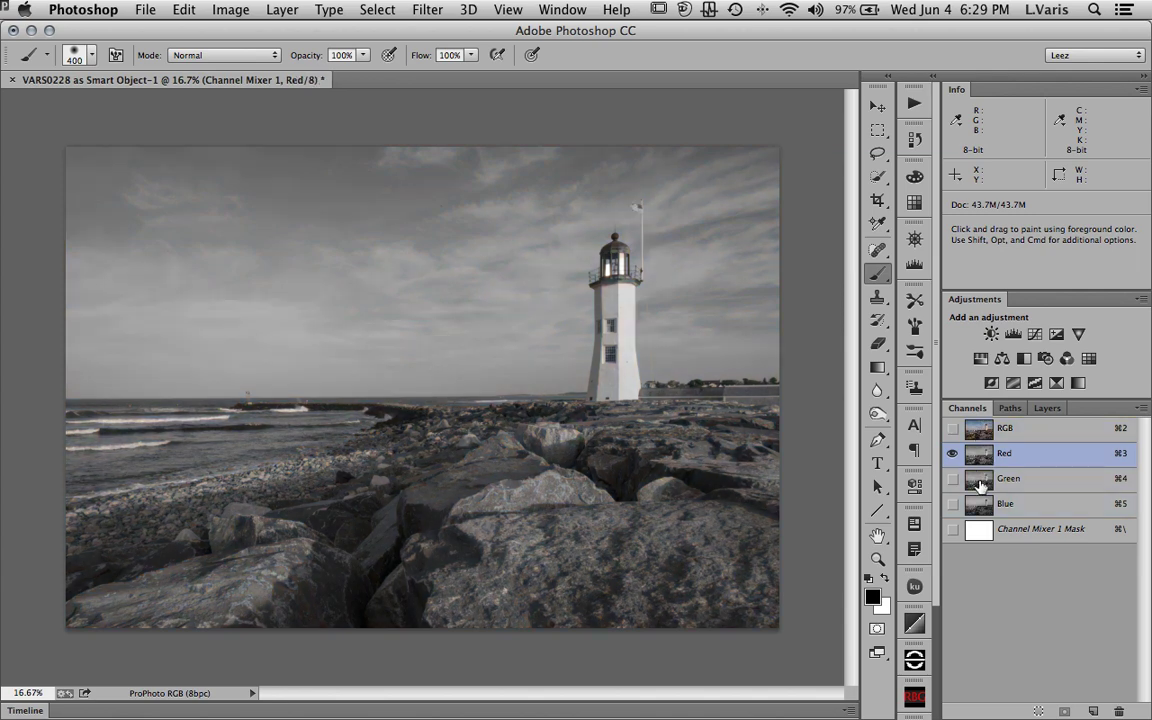
left_click(980, 485)
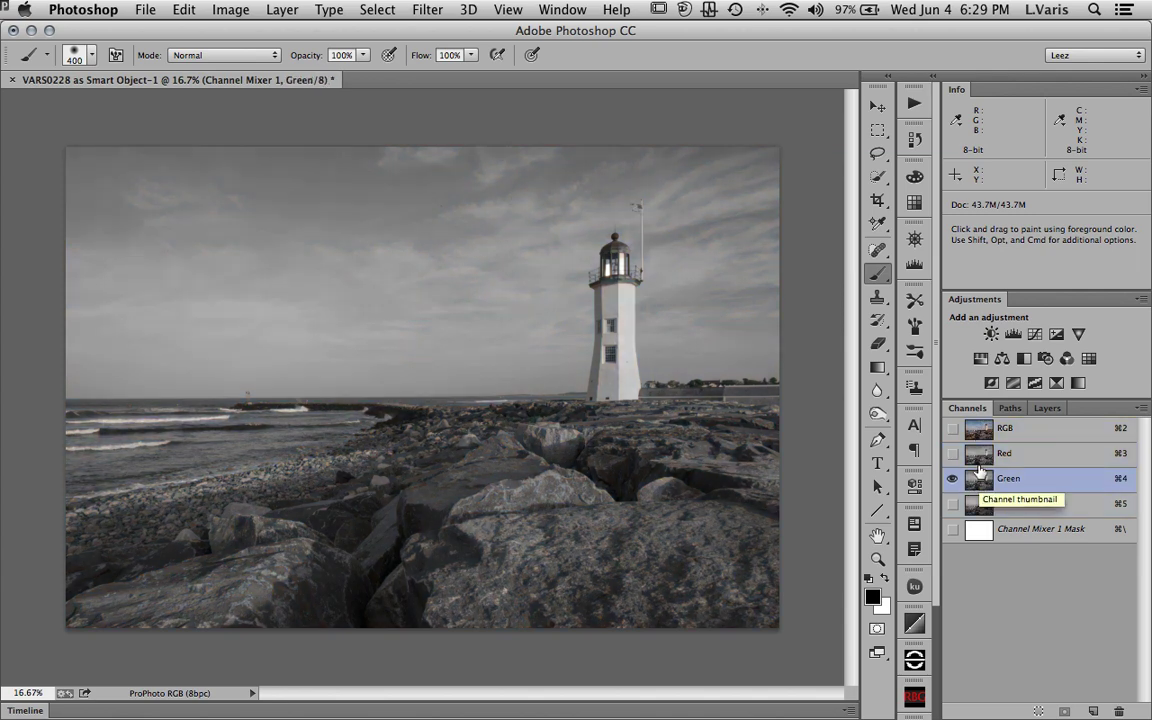
left_click(978, 455)
left_click(978, 480)
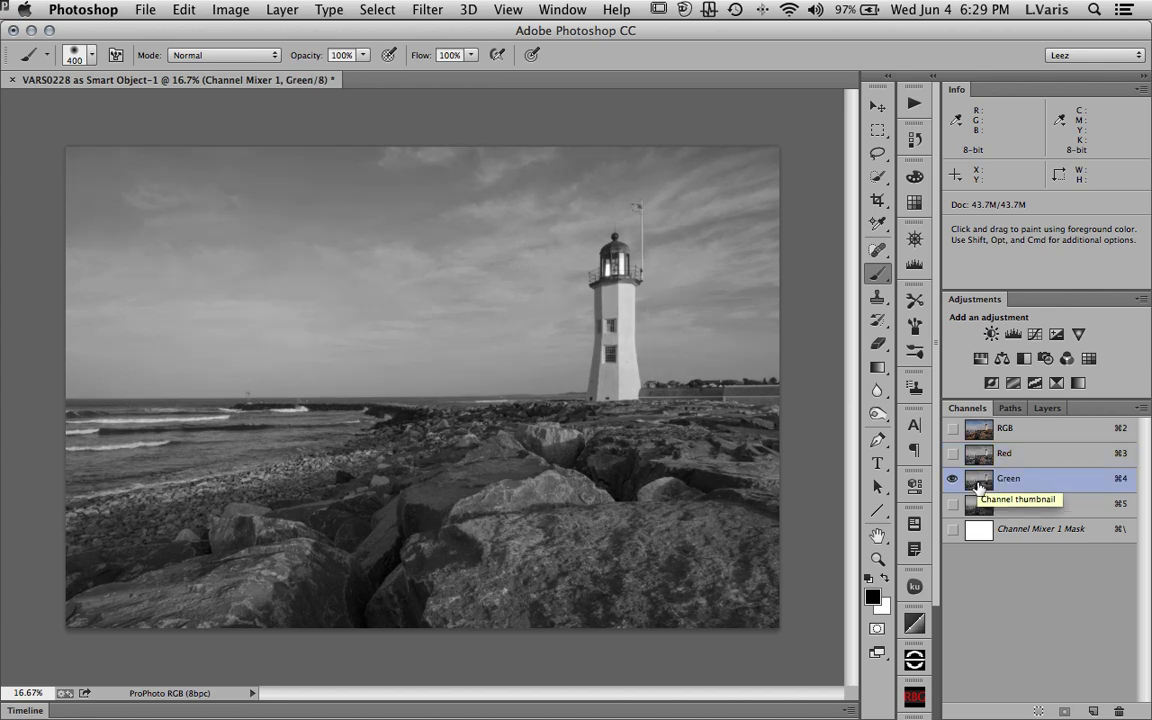
left_click(978, 505)
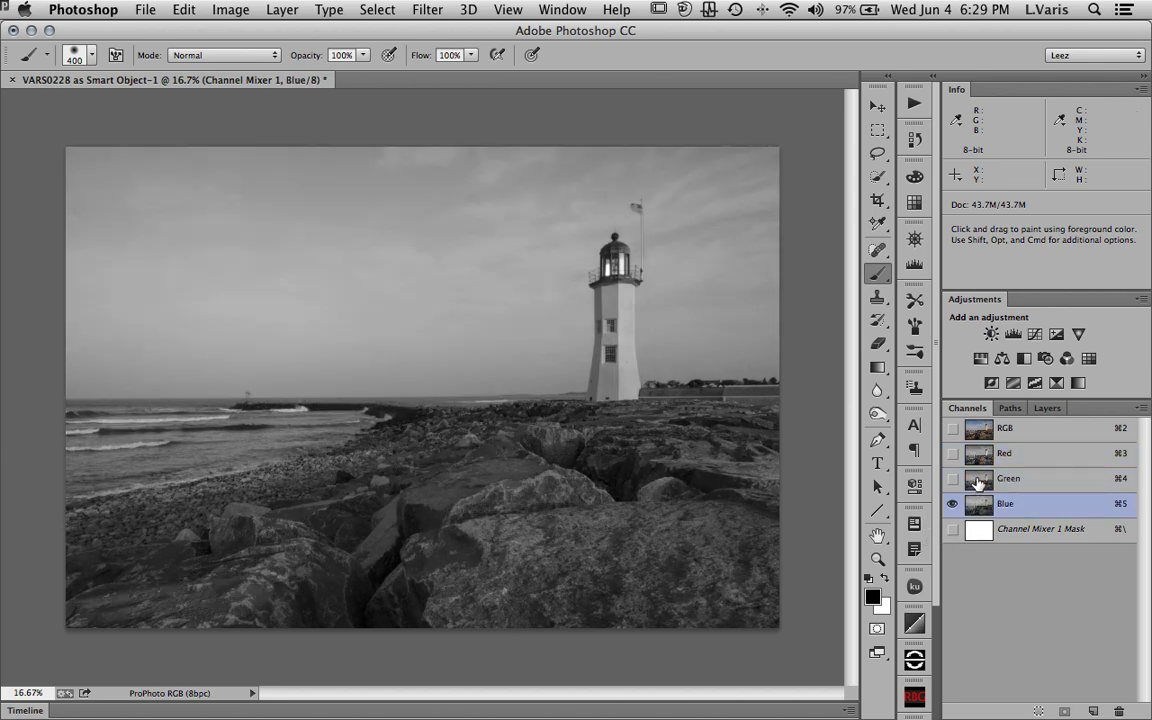
left_click(978, 480)
left_click(980, 506)
key("super+4")
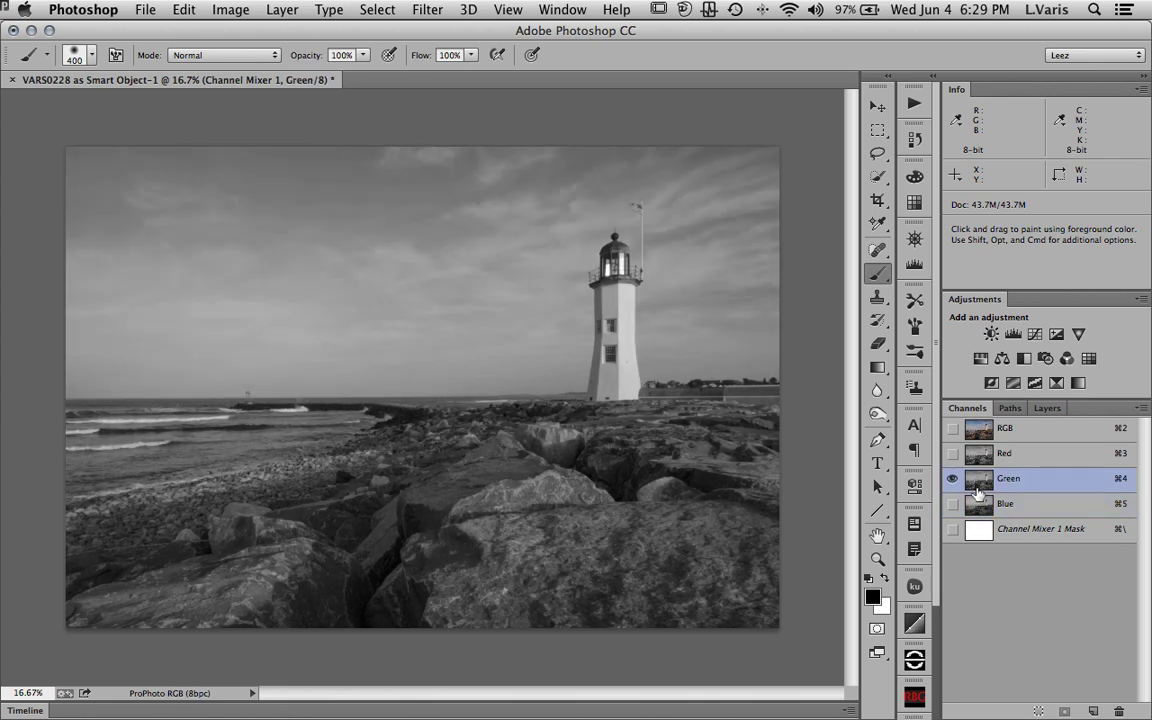
left_click(980, 506)
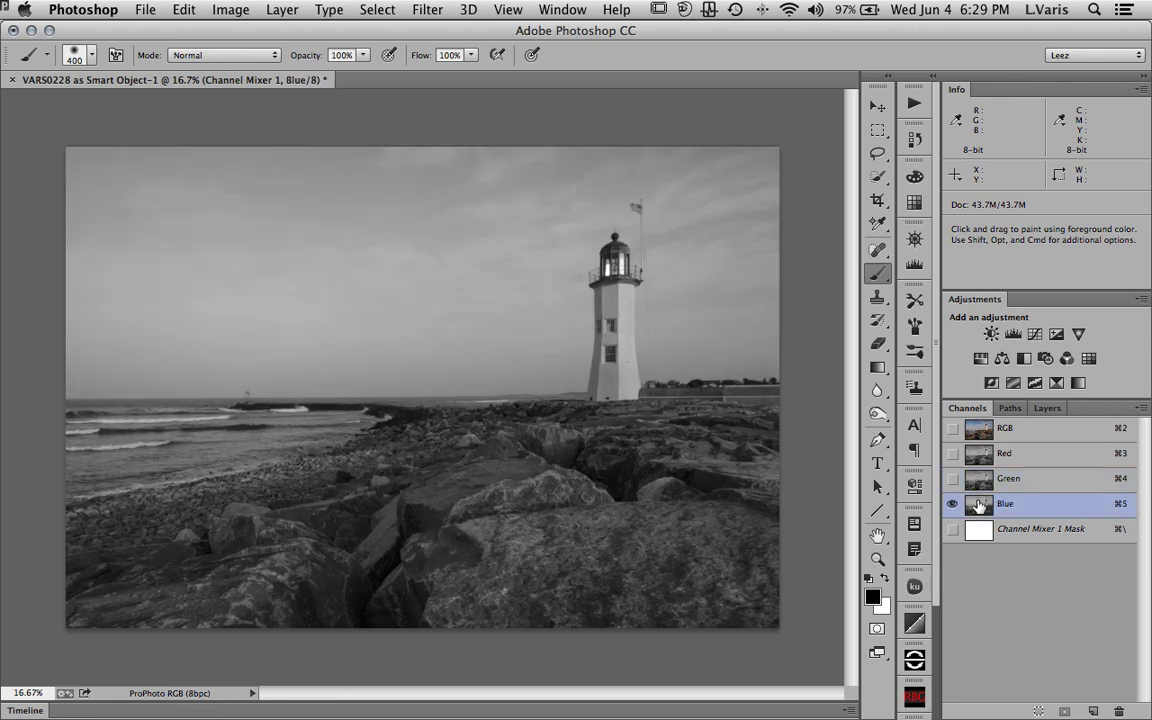
left_click(980, 430)
left_click(1048, 408)
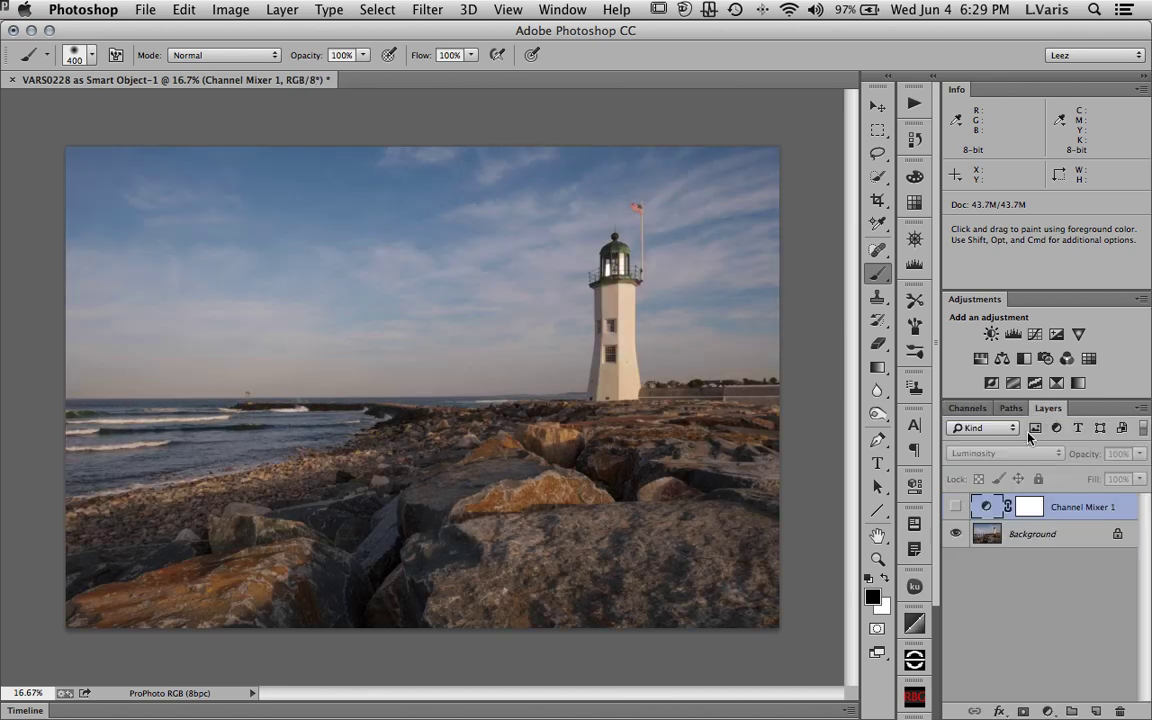
- Compare the photo with and without the Channel Mixer layer once more, leaving the layer visible
left_click(955, 507)
left_click(955, 507)
left_click(956, 507)
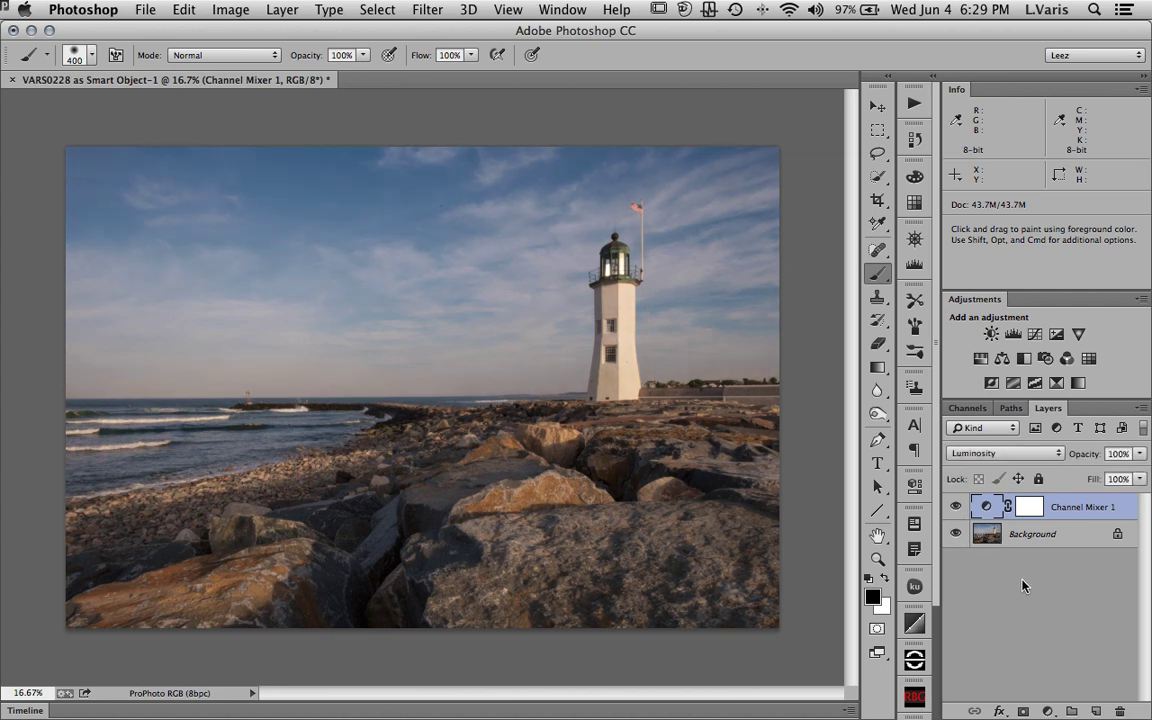
- Add a second Channel Mixer adjustment layer on top using the Black & White with Blue Filter (RGB) preset
left_click(1067, 359)
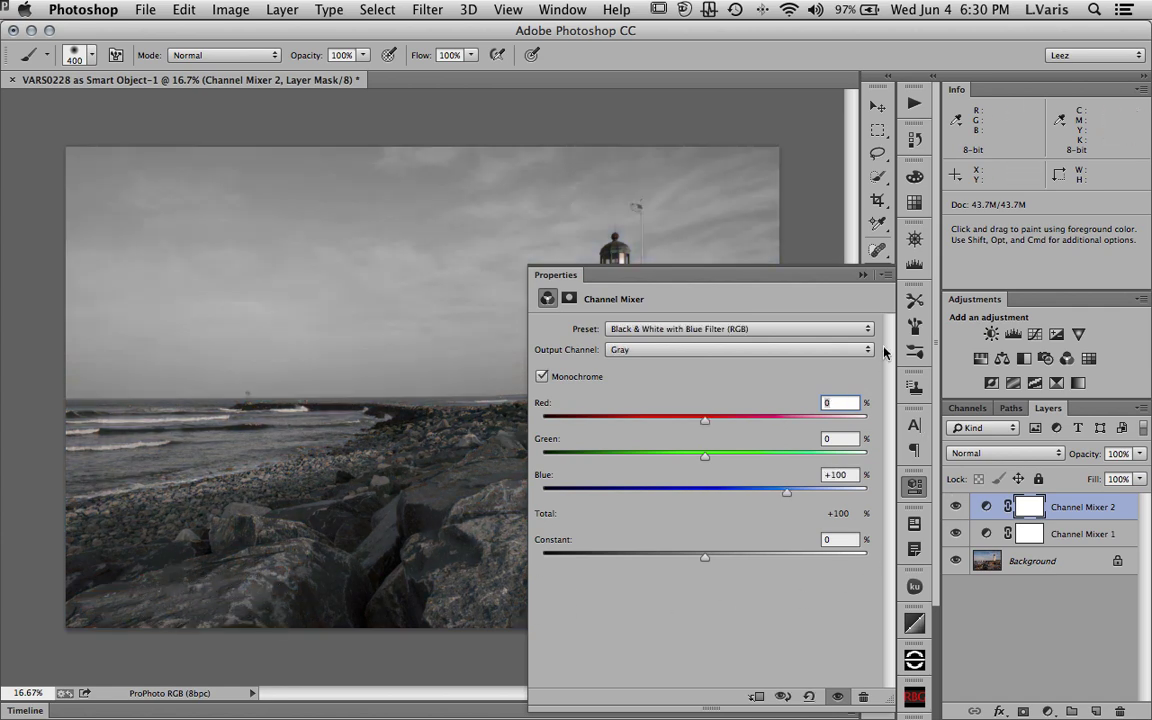
left_click(915, 488)
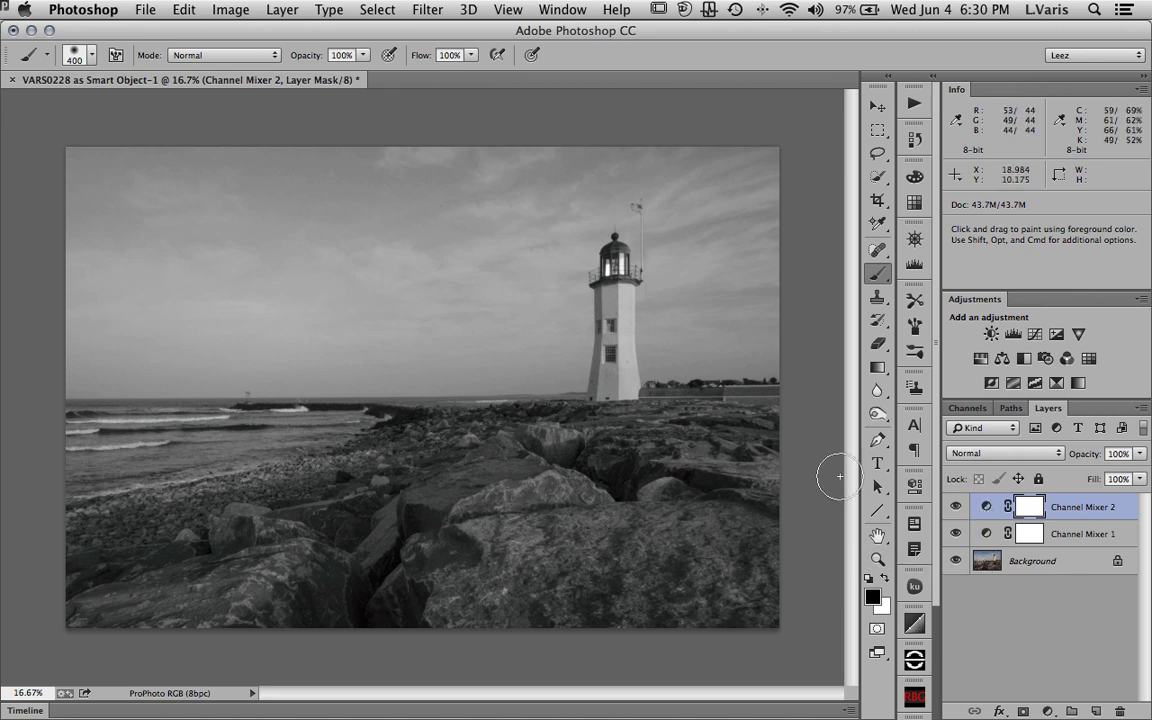
- Set the Knockout blending option of the second Channel Mixer layer to Deep
left_click(1139, 410)
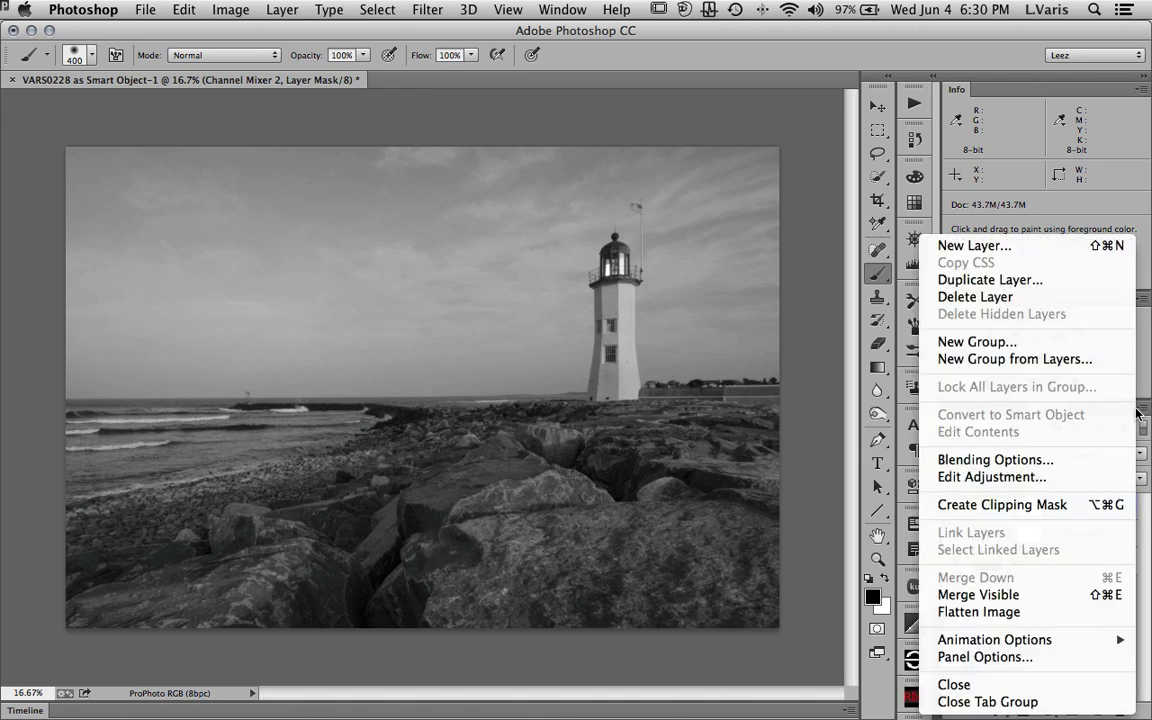
left_click(1068, 462)
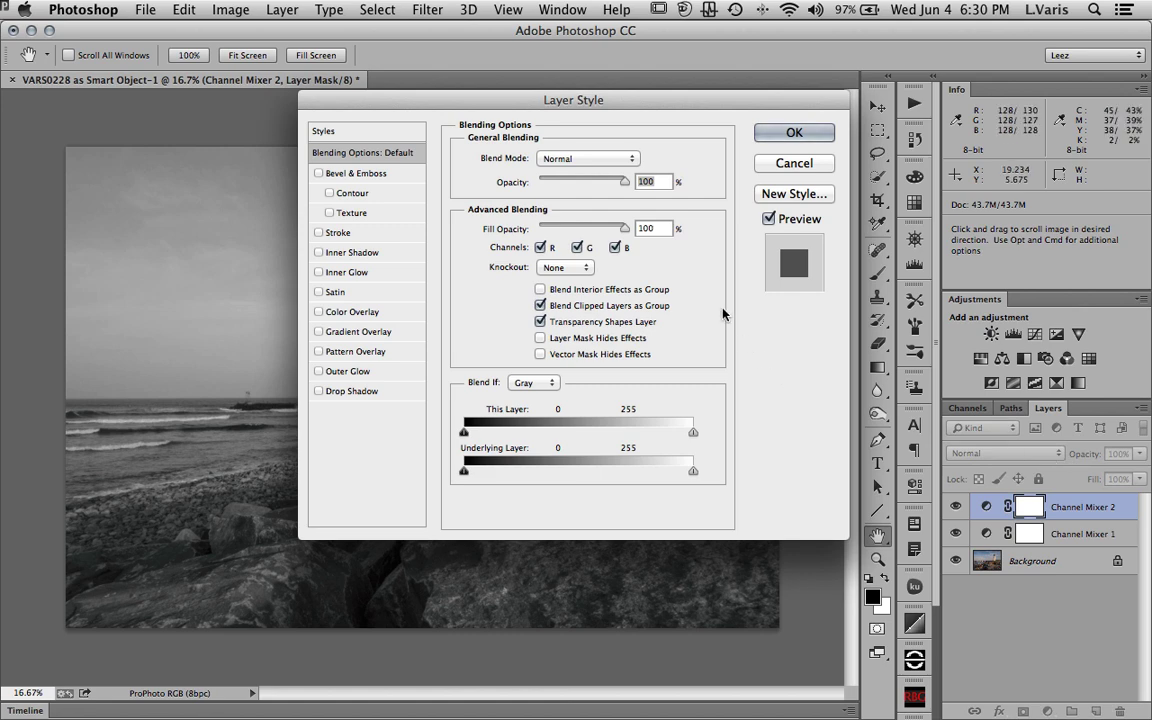
left_click_drag(607, 117, 928, 8)
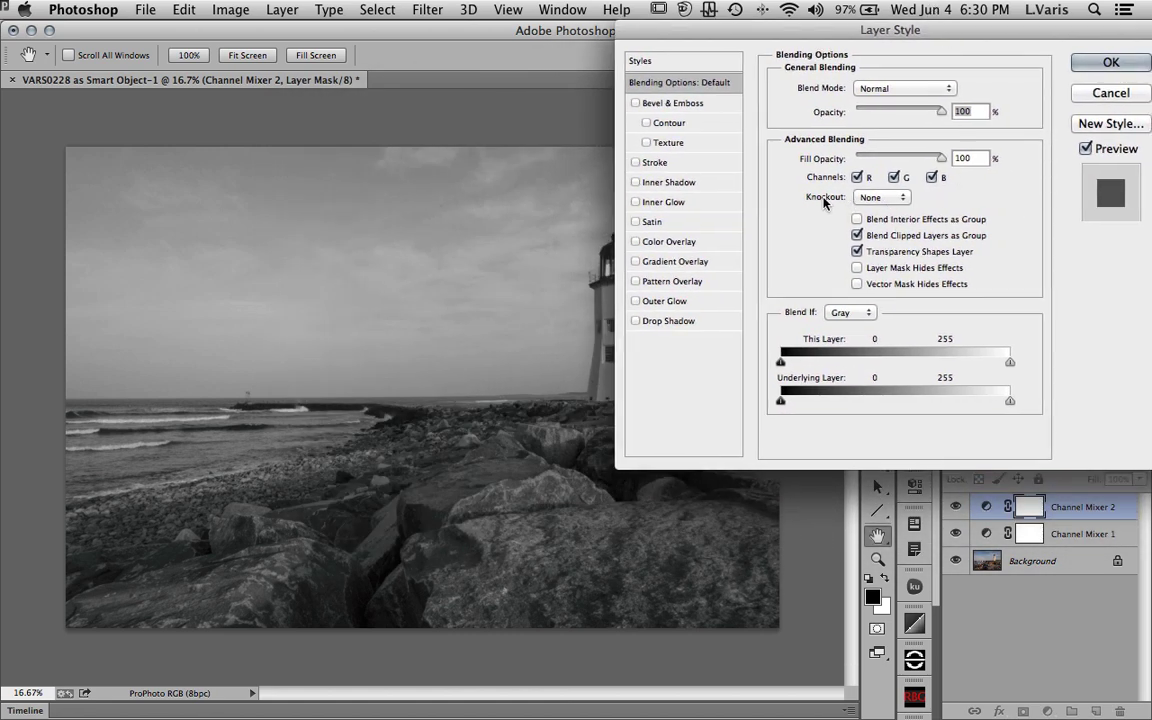
left_click(895, 200)
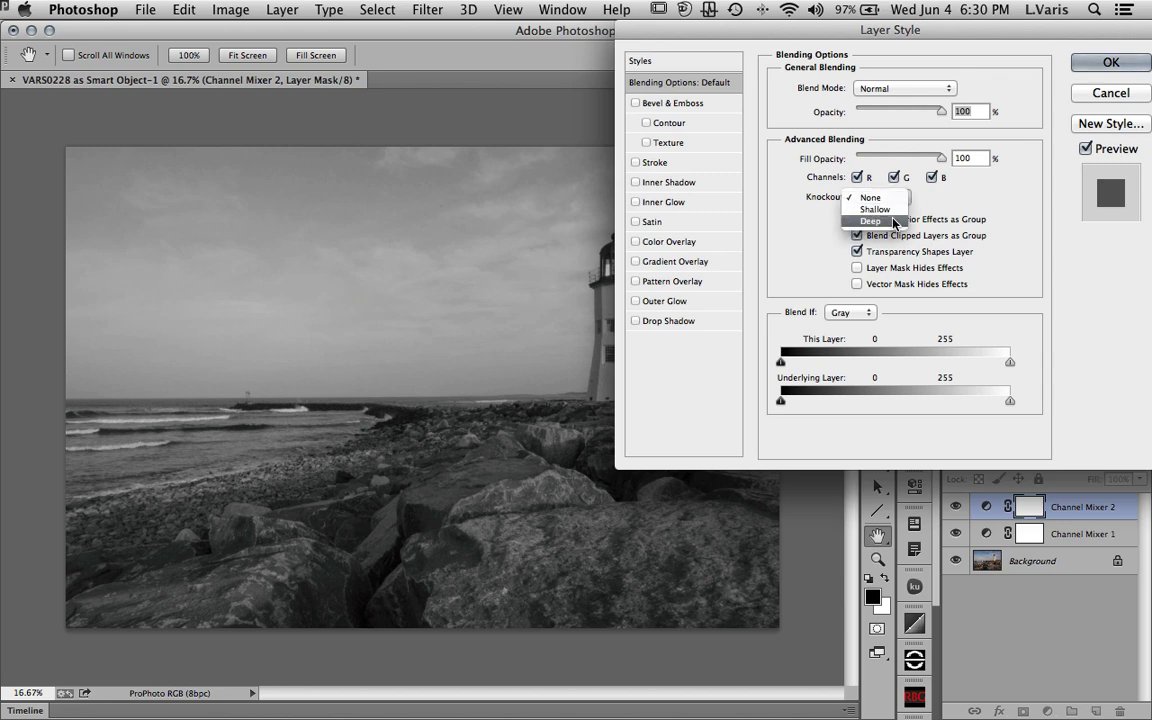
left_click(895, 222)
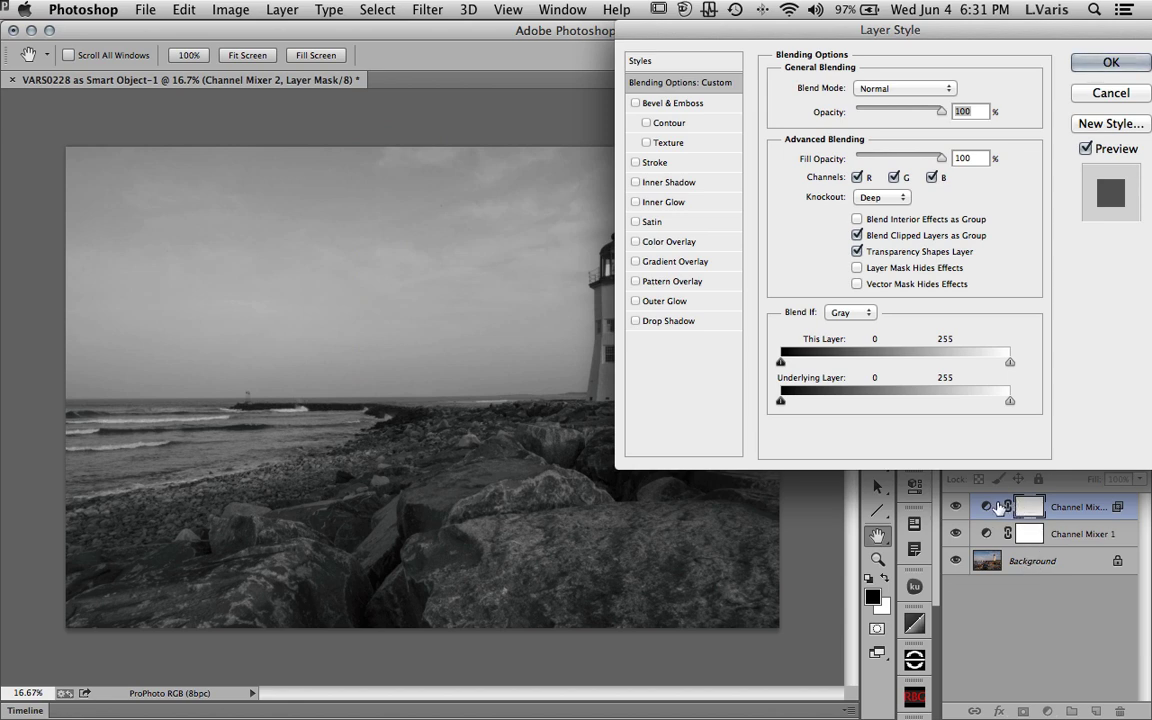
key("Return")
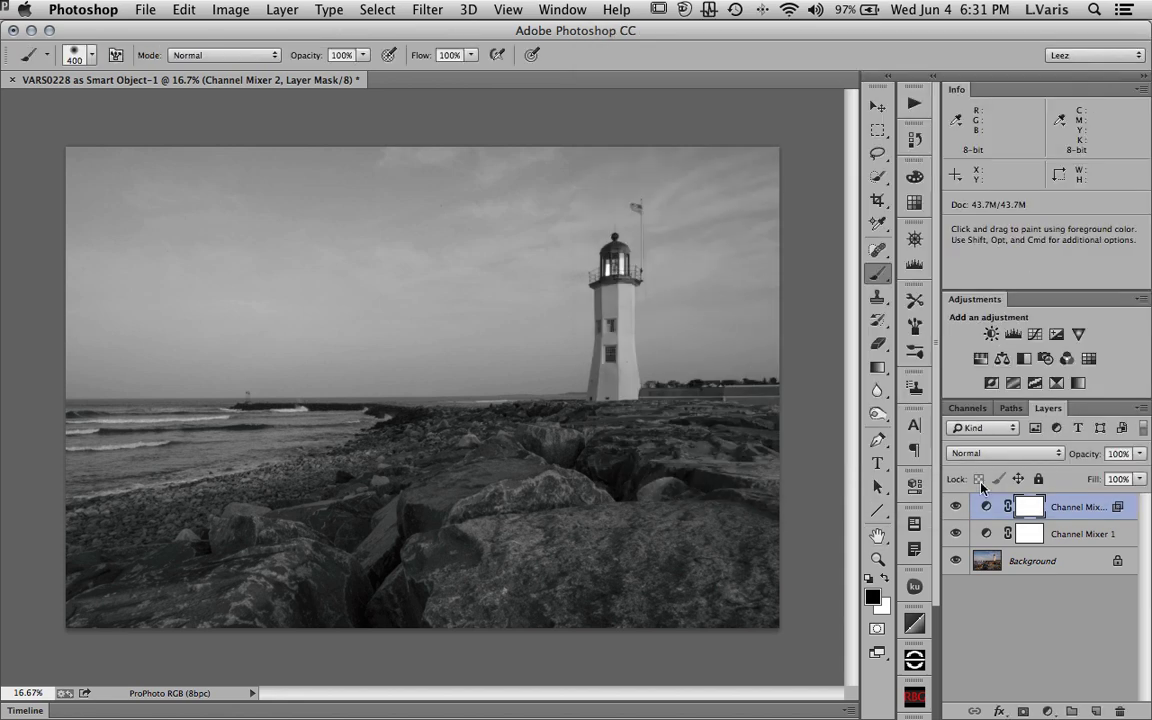
- Set the second Channel Mixer layer's blending mode to Luminosity and compare the photo with and without it
left_click(997, 454)
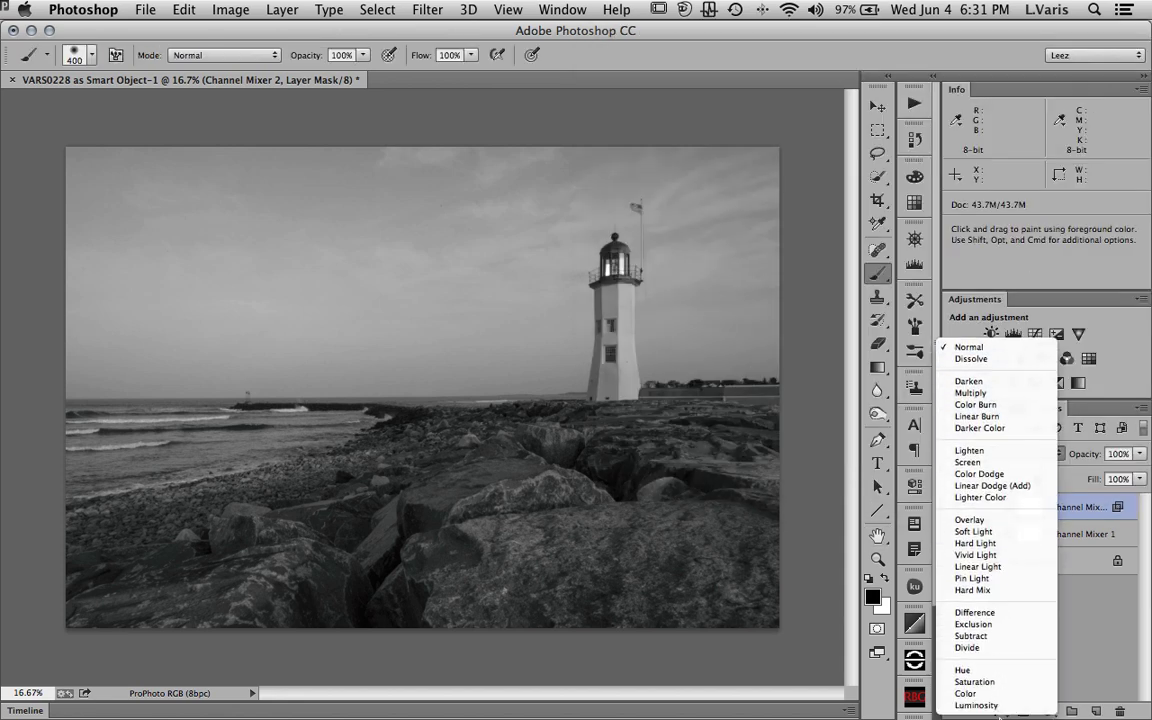
left_click(996, 707)
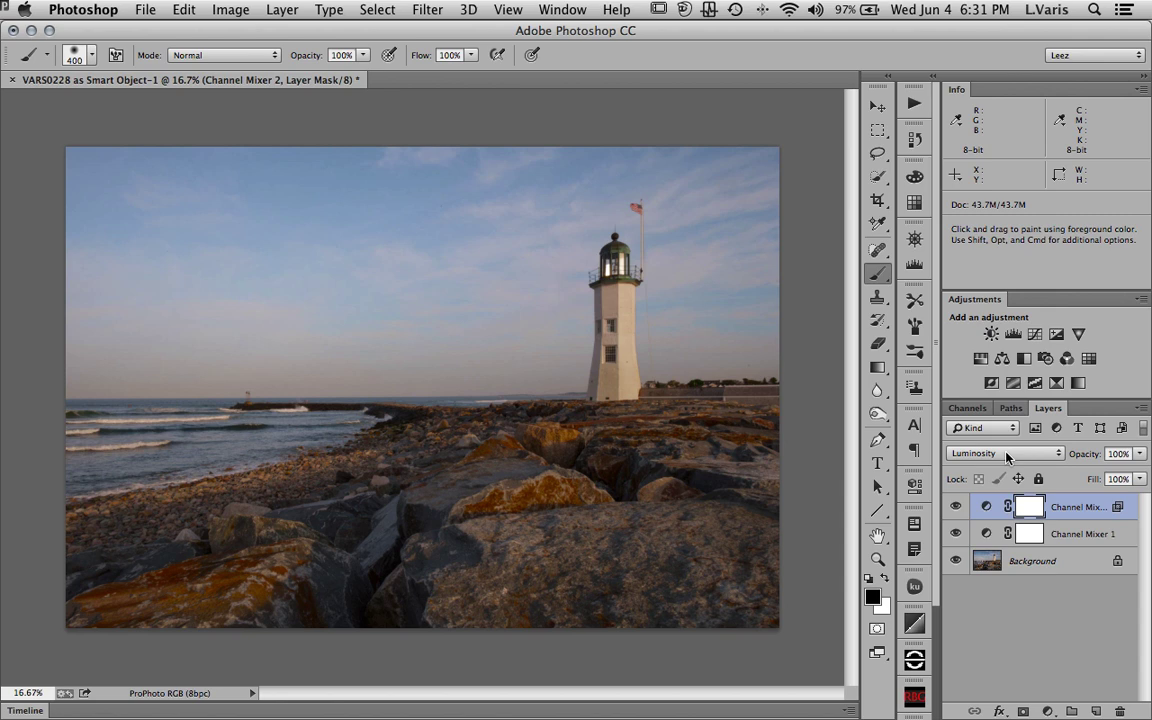
left_click(956, 507)
left_click(956, 507)
left_click(956, 507)
left_click(956, 507)
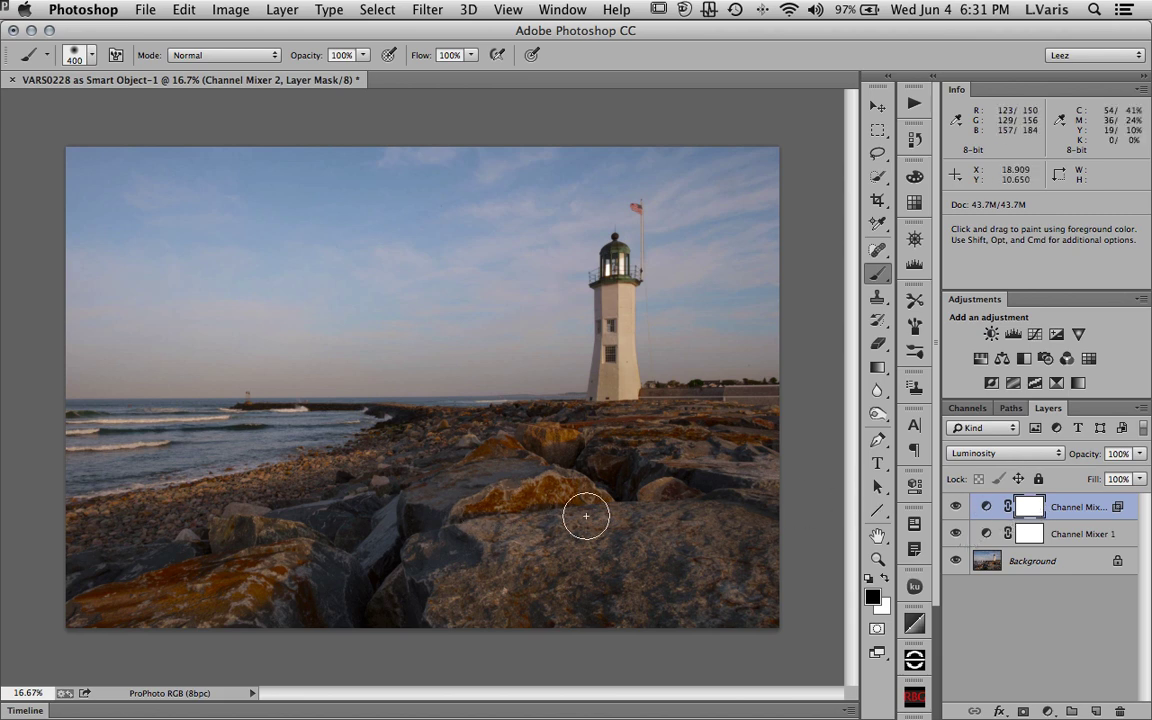
left_click(955, 508)
left_click(955, 508)
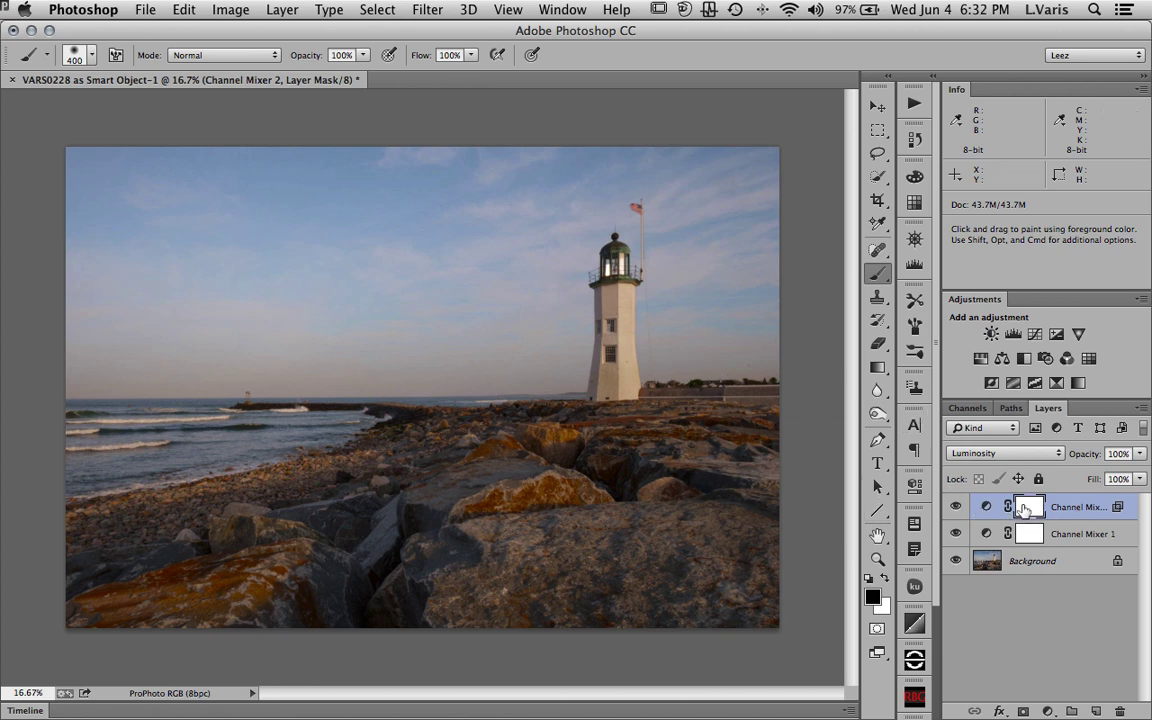
- Invert the second Channel Mixer layer's mask to black and paint white over the lower-right foreground rock with a 700-pixel brush at 100% opacity
key("super+i")
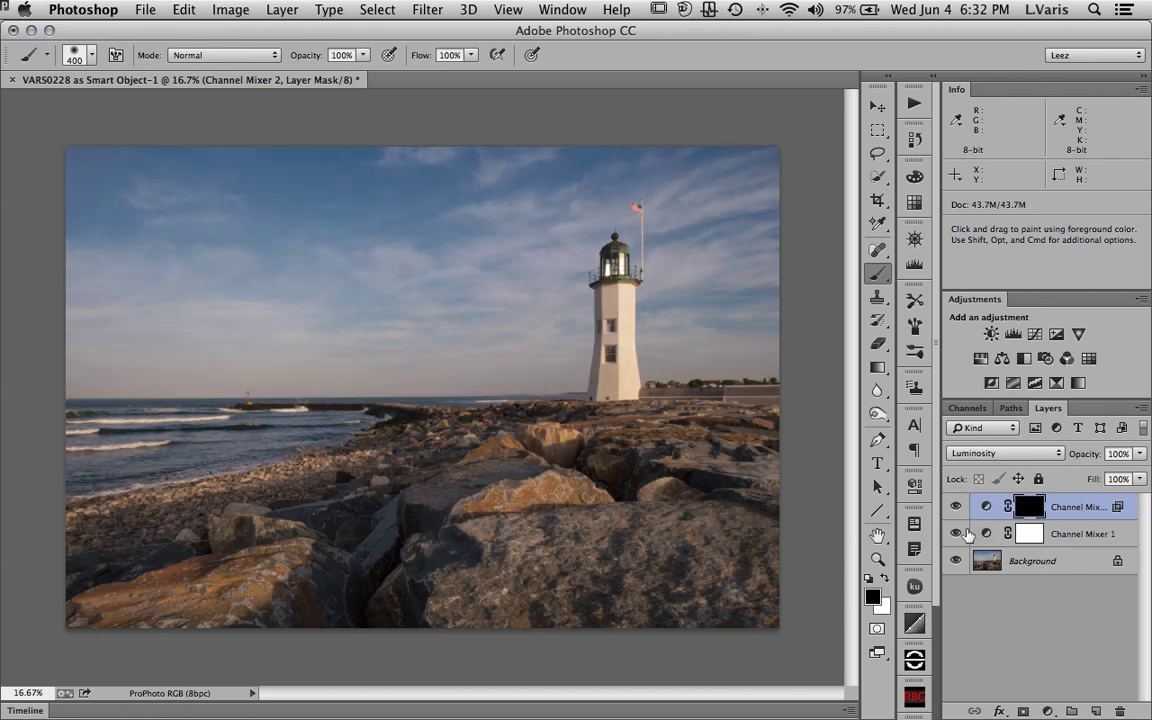
left_click(885, 582)
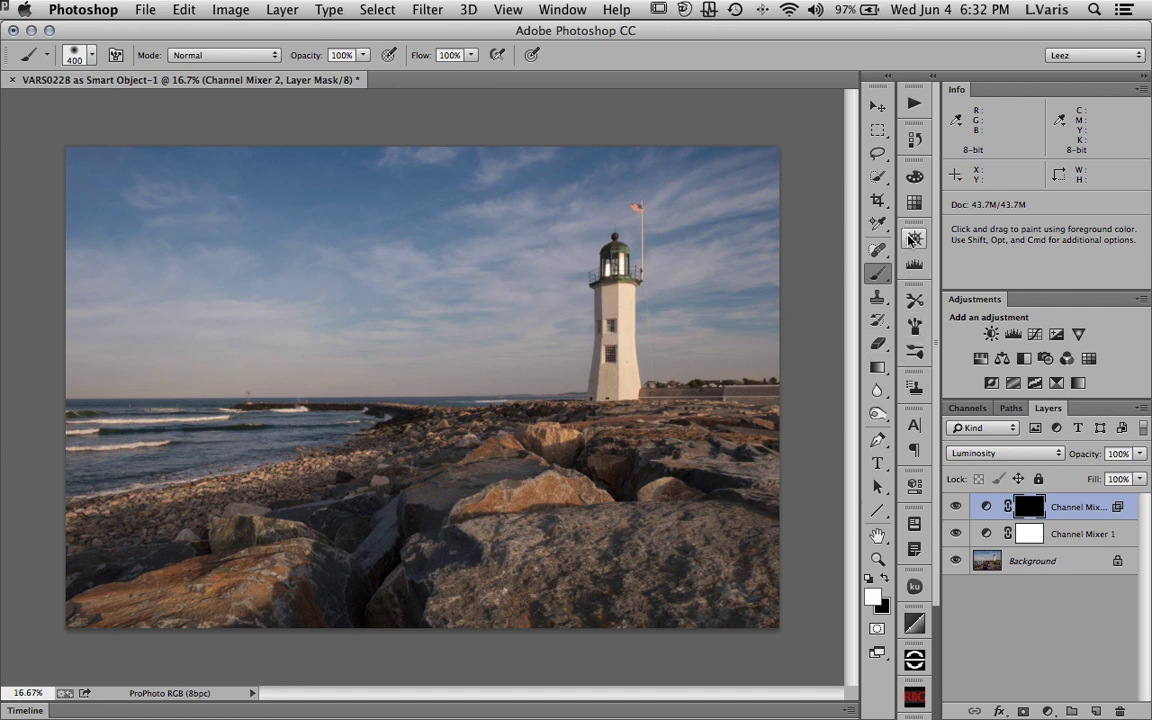
key("bracketright")
key("bracketright")
key("bracketright")
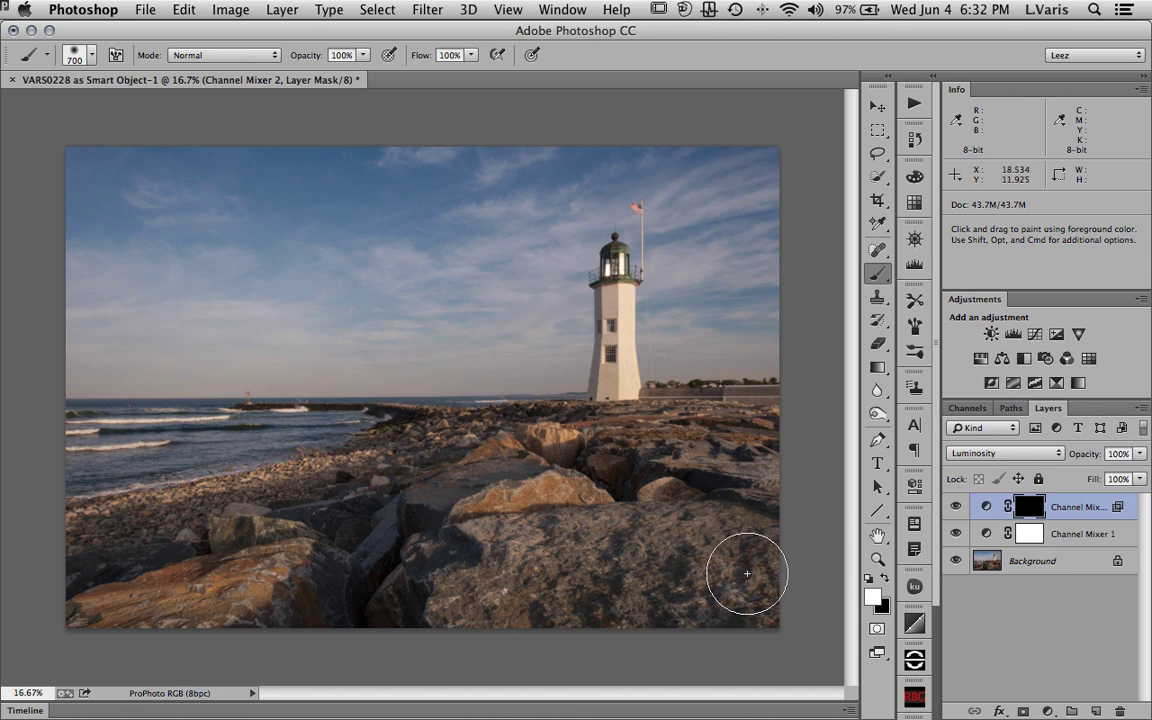
mouse_move(743, 560)
left_mouse_down()
mouse_move(554, 565)
mouse_move(503, 590)
mouse_move(513, 580)
mouse_move(479, 563)
mouse_move(434, 598)
mouse_move(455, 609)
mouse_move(442, 615)
mouse_move(774, 609)
left_mouse_up()
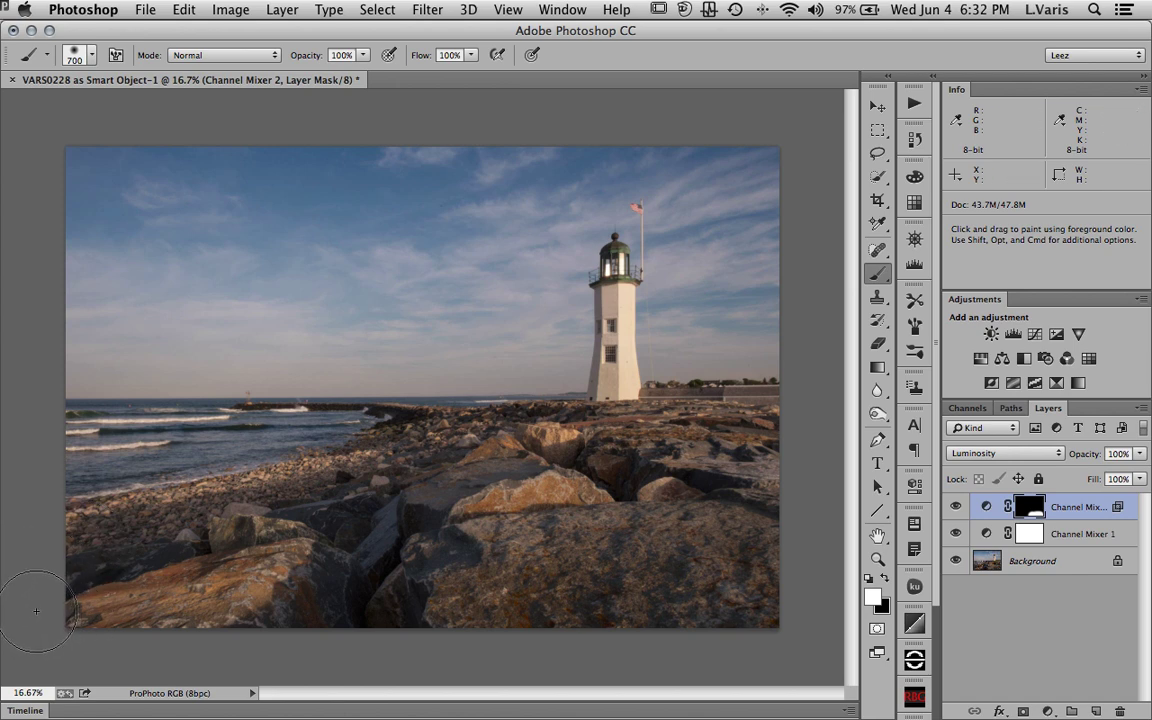
- Paint white at 30% brush opacity on the mask over the lower-left rocks and the pebbles above them
key("3")
left_click_drag(135, 598, 166, 596)
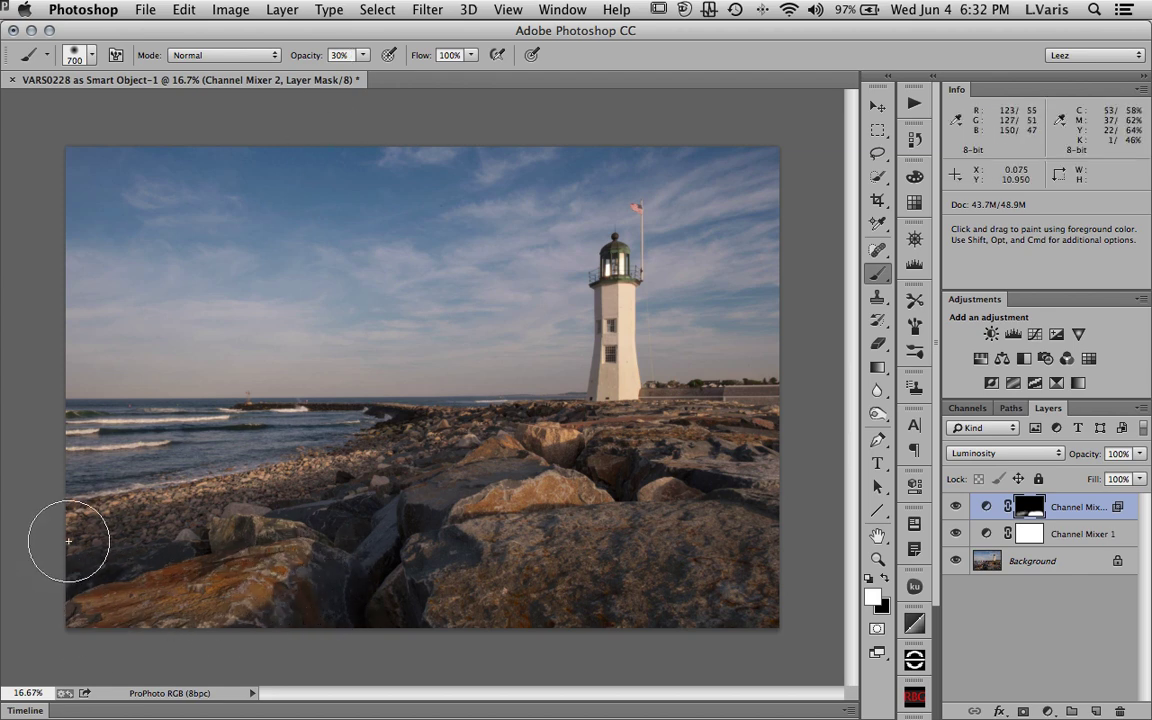
left_click_drag(68, 541, 226, 501)
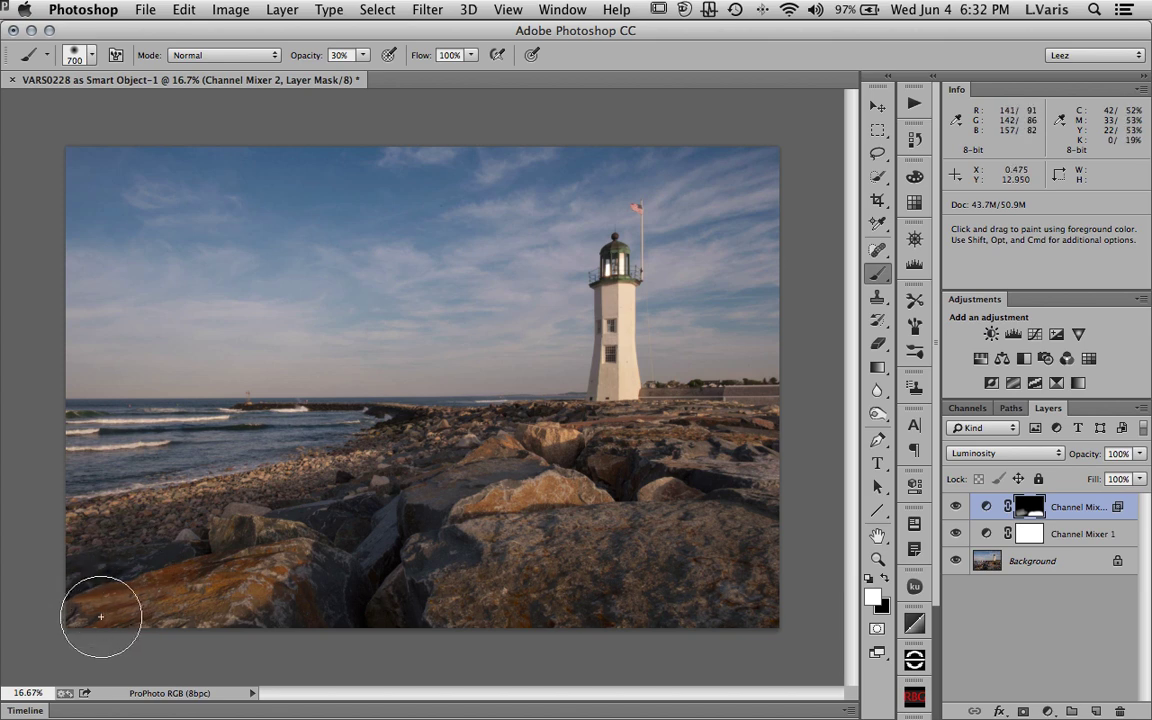
- Paint white on the mask along the pebble shoreline with a 250-pixel brush at 100% opacity
key("bracketleft")
key("bracketleft")
key("bracketleft")
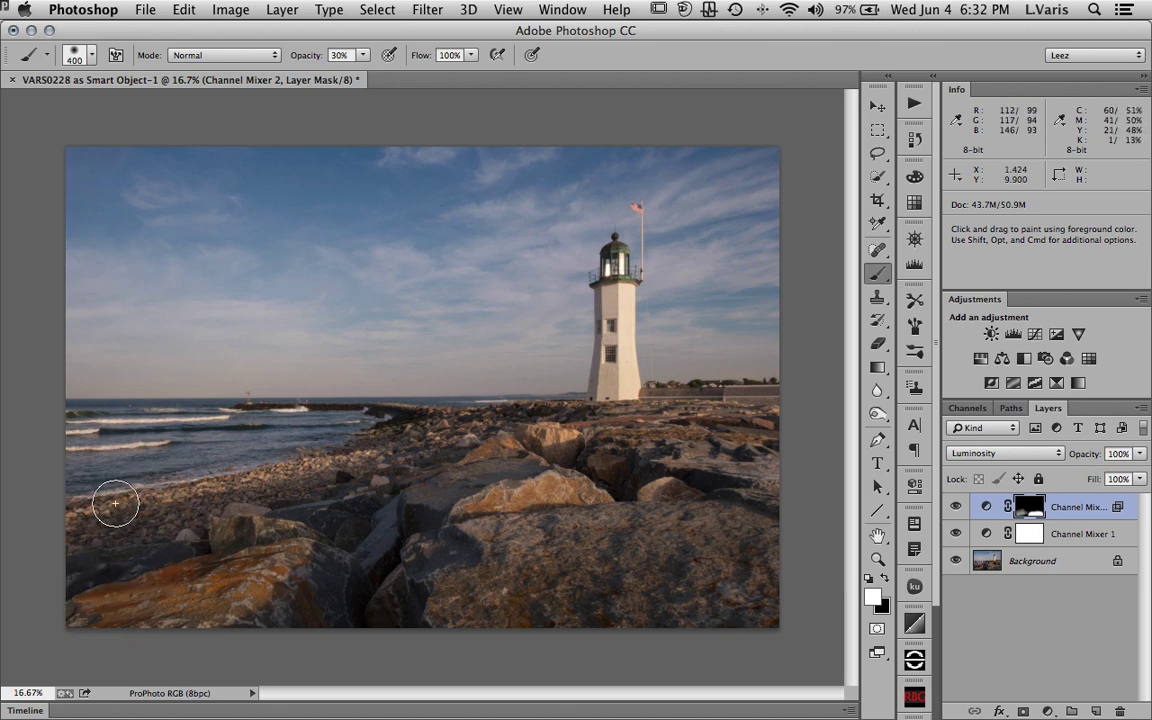
key("bracketleft")
key("bracketleft")
key("bracketleft")
key("bracketleft")
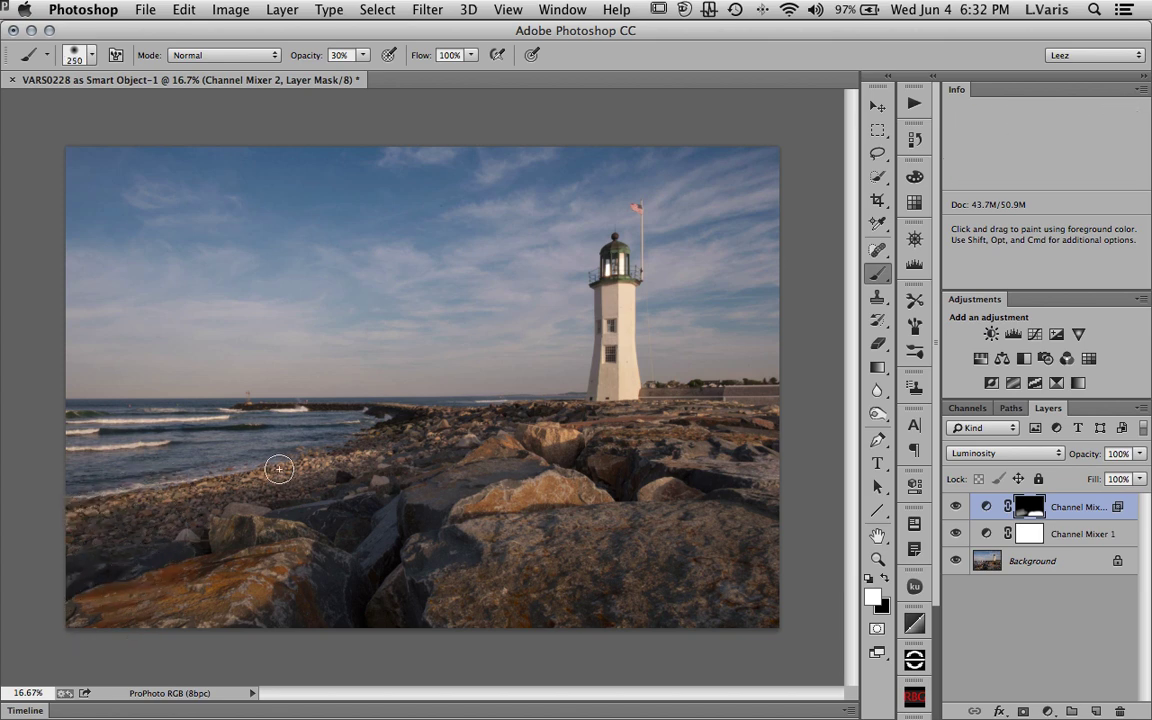
key("0")
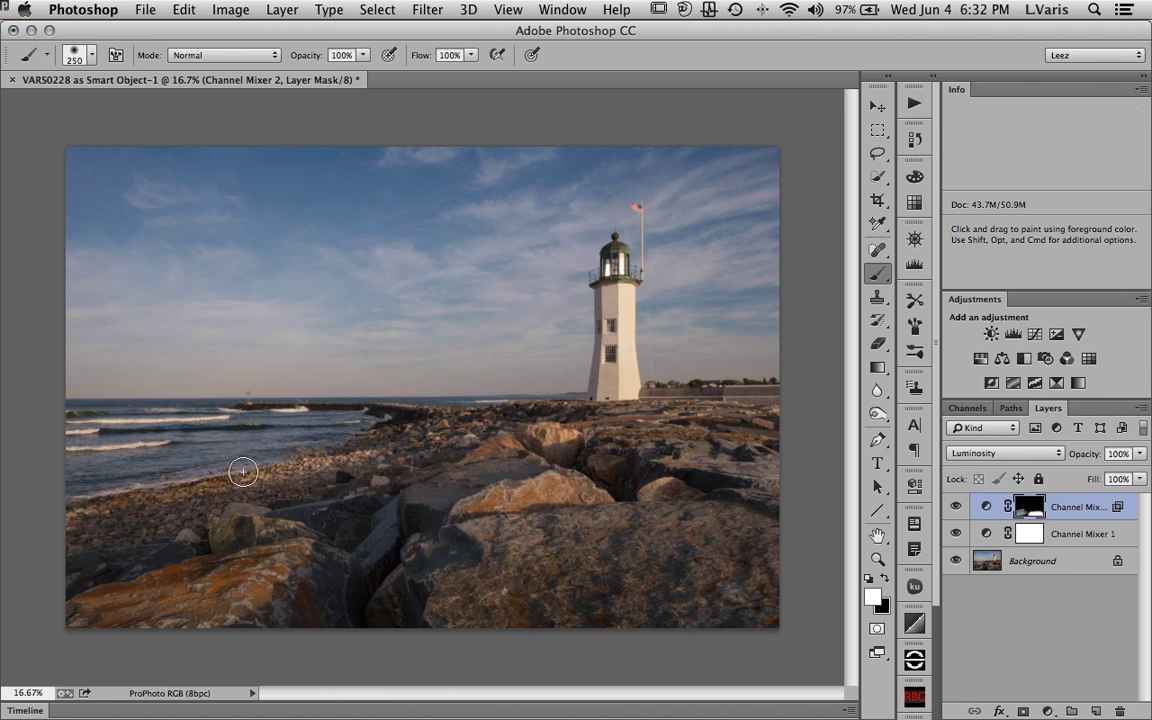
mouse_move(243, 472)
left_mouse_down()
mouse_move(337, 460)
mouse_move(385, 438)
left_mouse_up()
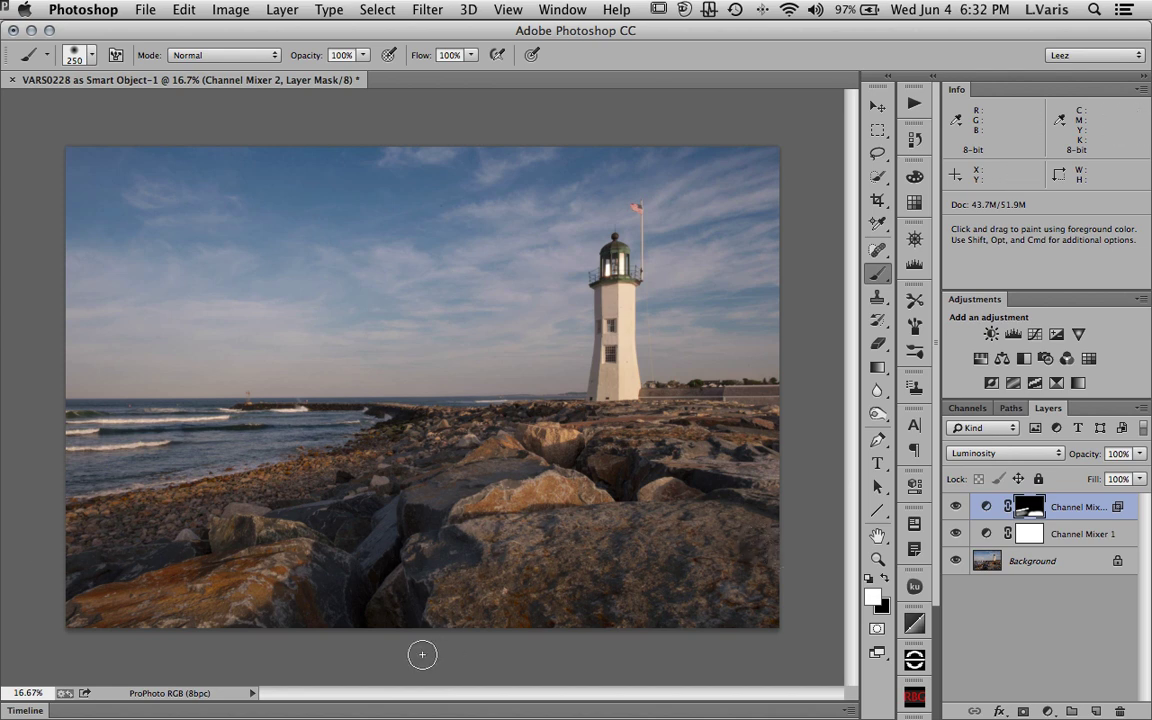
- Compare the photo with and without the masked second Channel Mixer layer, leaving the layer visible
left_click(955, 507)
left_click(955, 507)
left_click(955, 507)
left_click(955, 507)
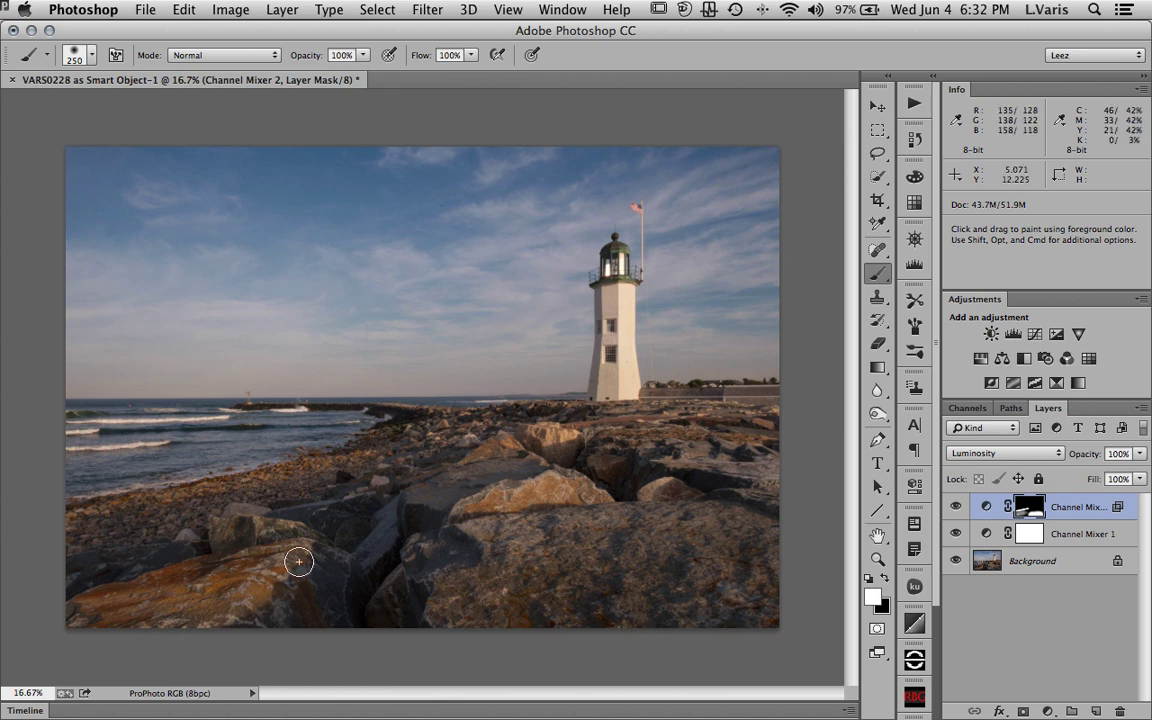
left_click(955, 507)
left_click(955, 507)
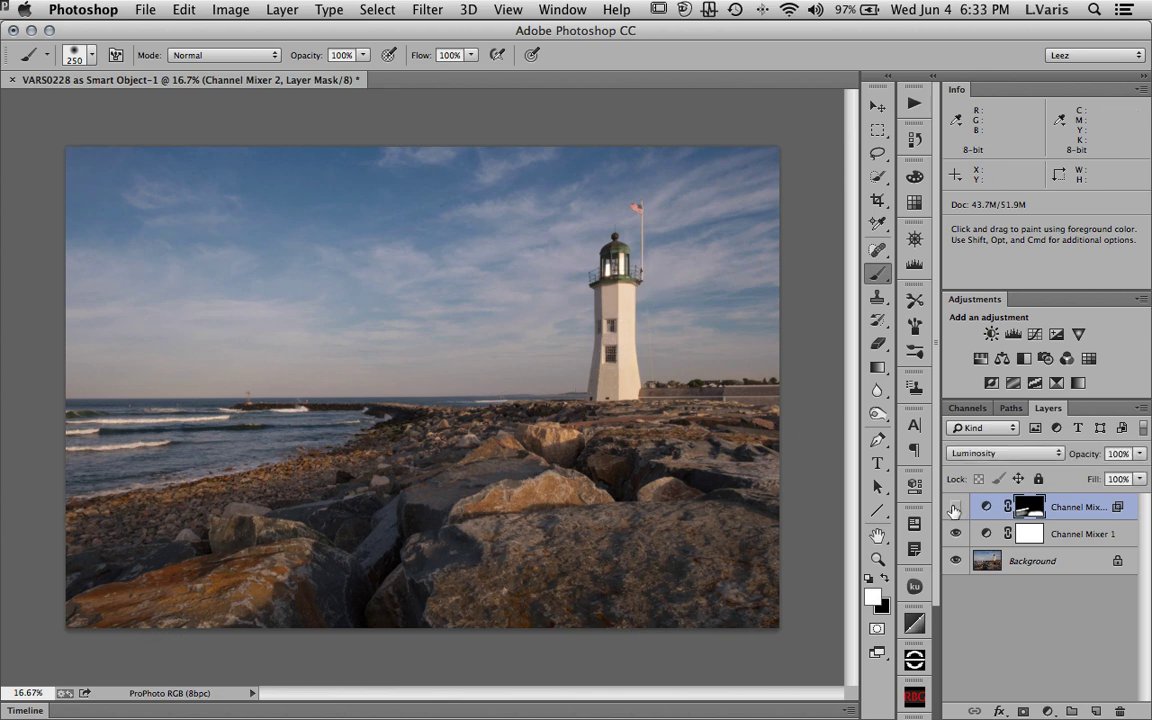
left_click(955, 507)
left_click(955, 507)
left_click(955, 507)
left_click(955, 507)
- Duplicate the image with merged layers only as "VARS0228 as Smart Object-1 copy" and make the copy the active document
left_click(231, 9)
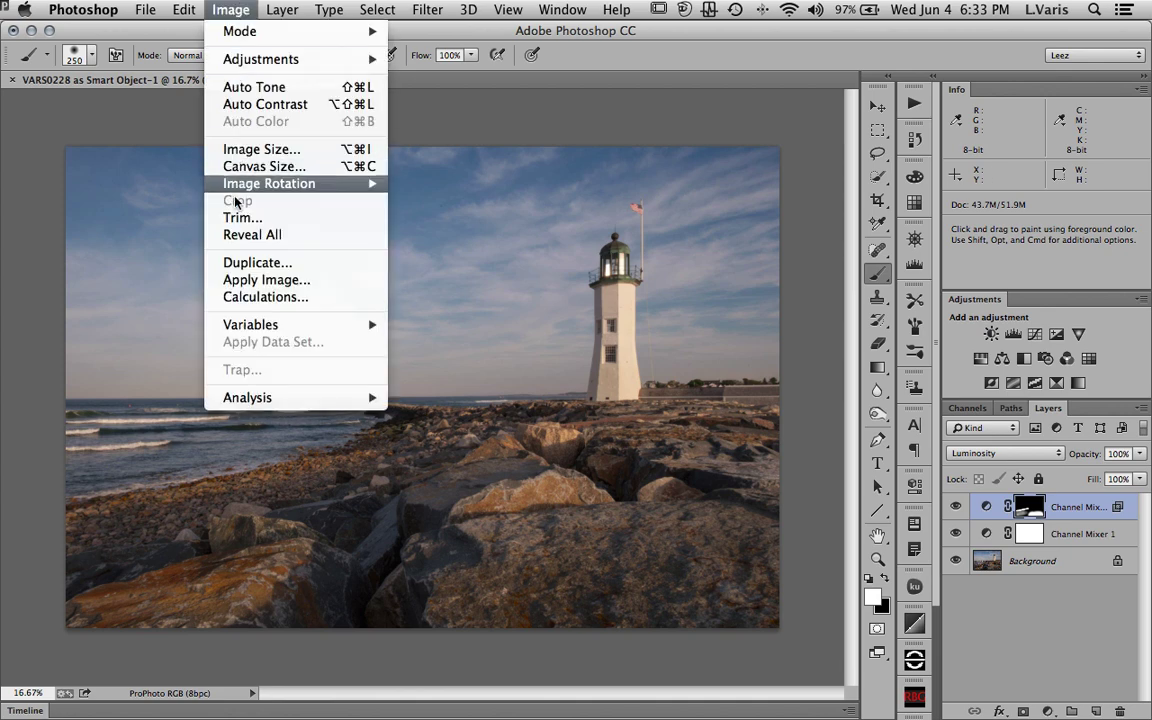
left_click(235, 264)
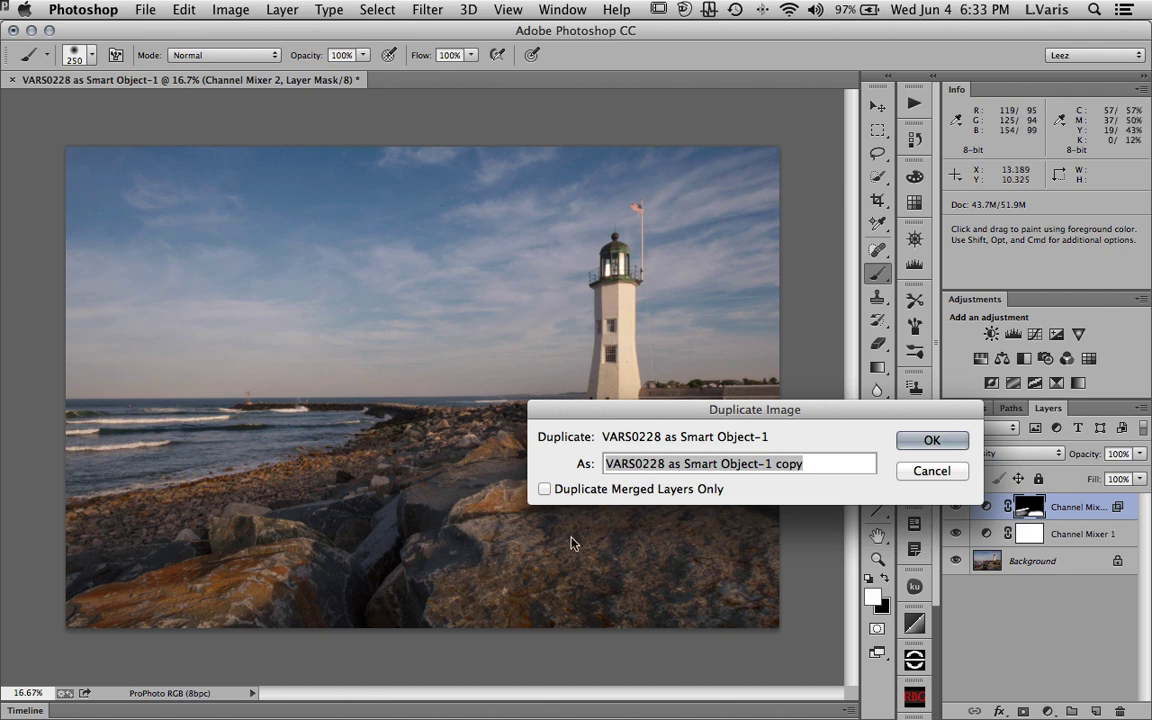
left_click(544, 489)
left_click(907, 442)
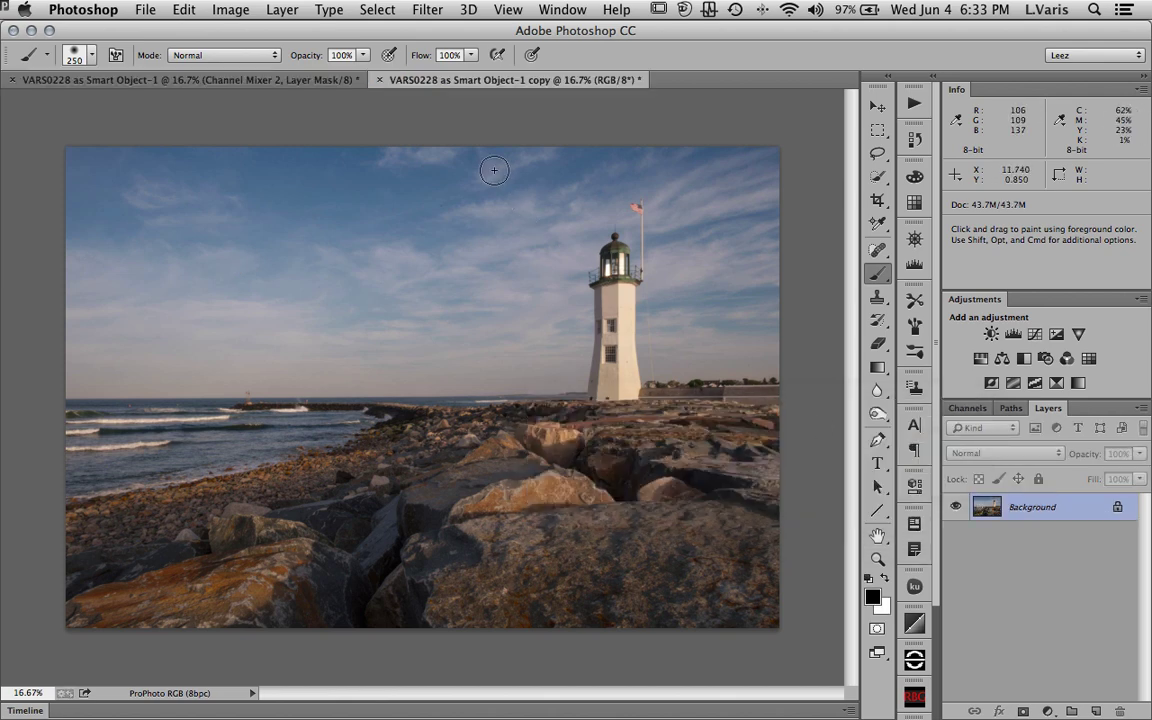
left_click(366, 81)
left_click(420, 81)
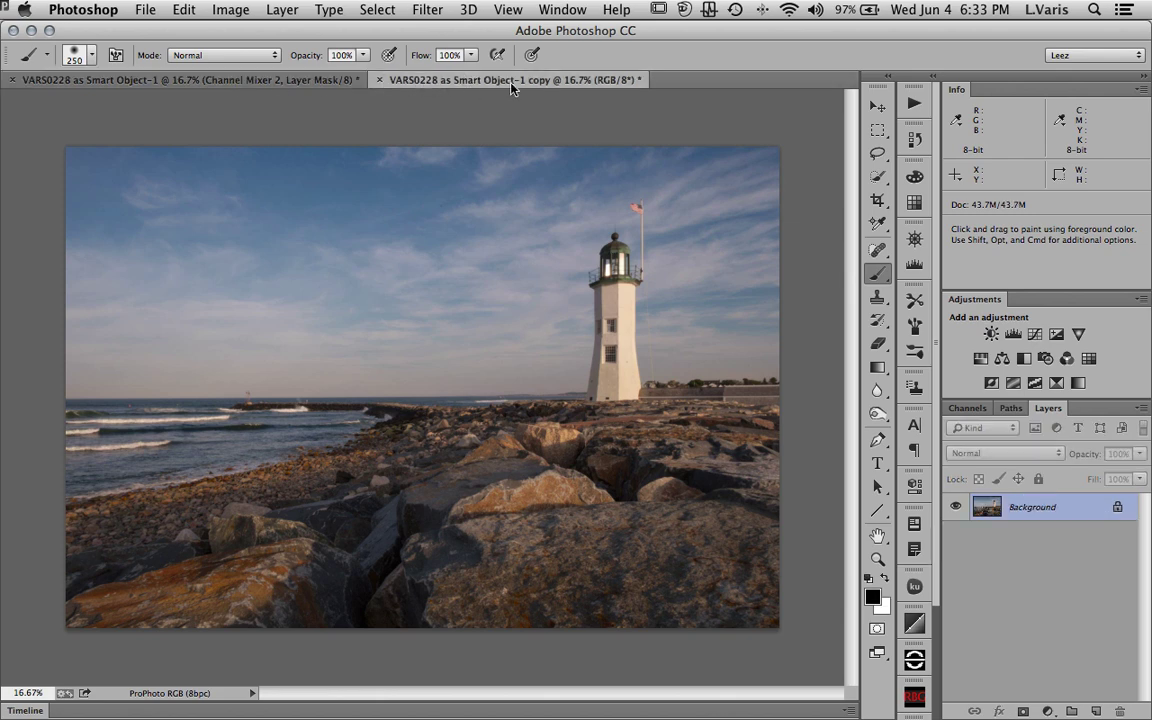
- Convert the flattened copy from RGB to the Lab Color mode
left_click(226, 10)
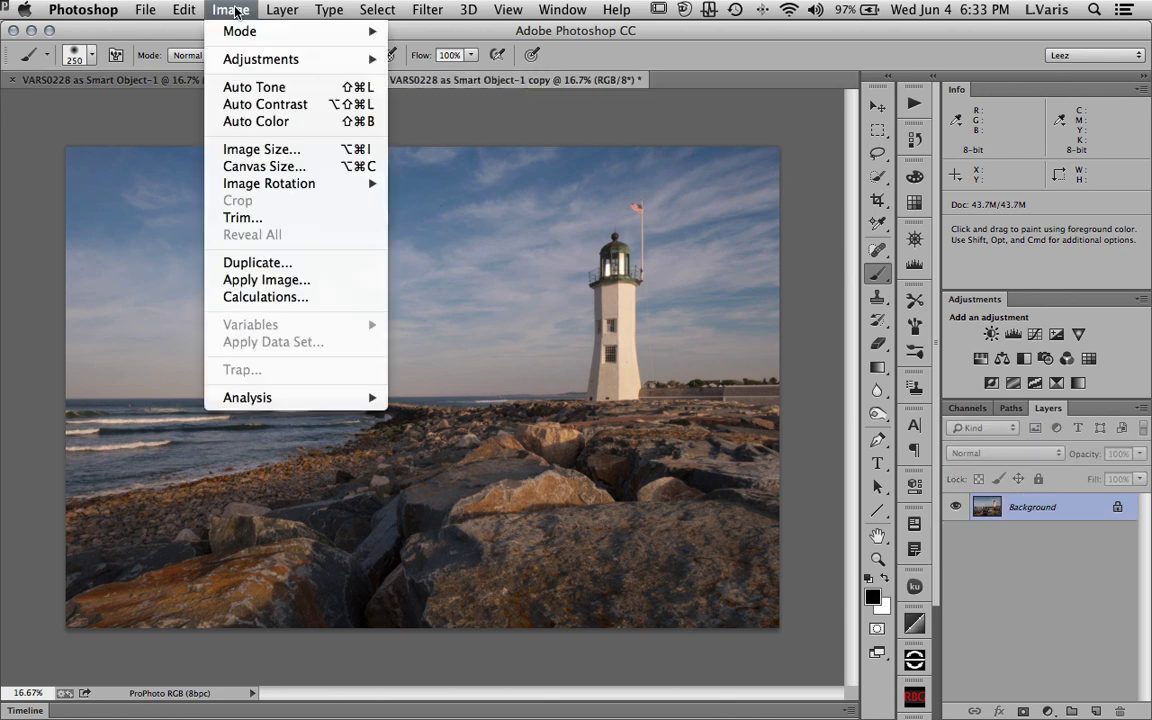
mouse_move(238, 33)
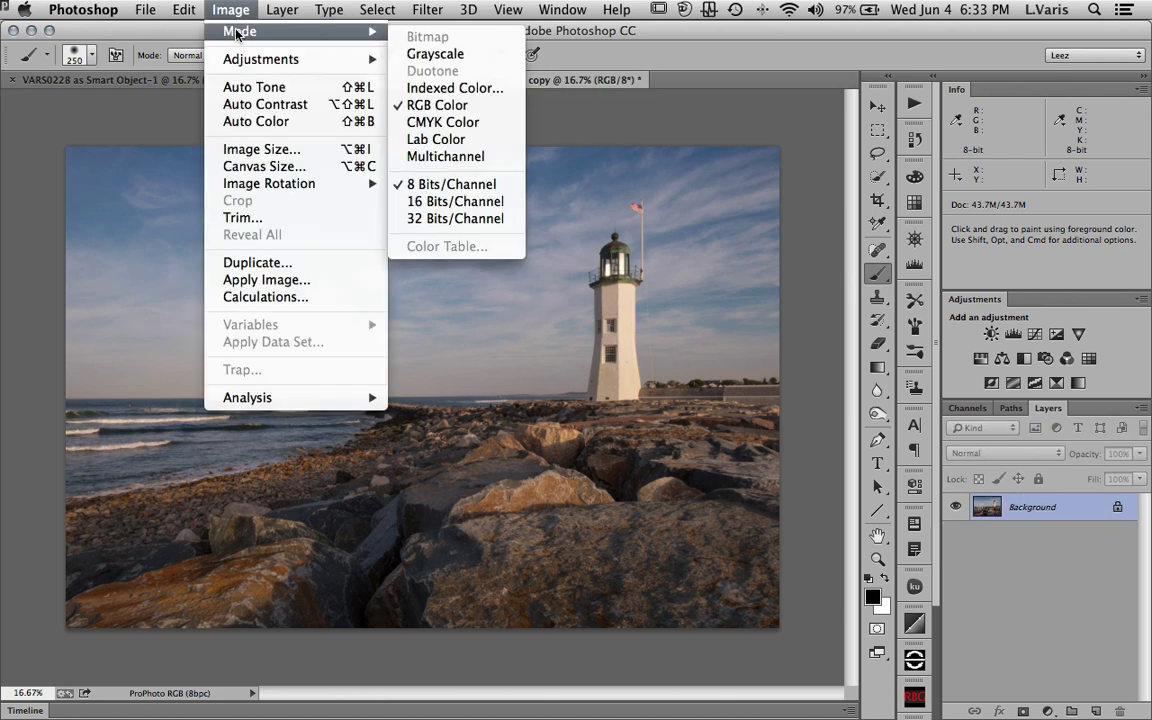
left_click(488, 145)
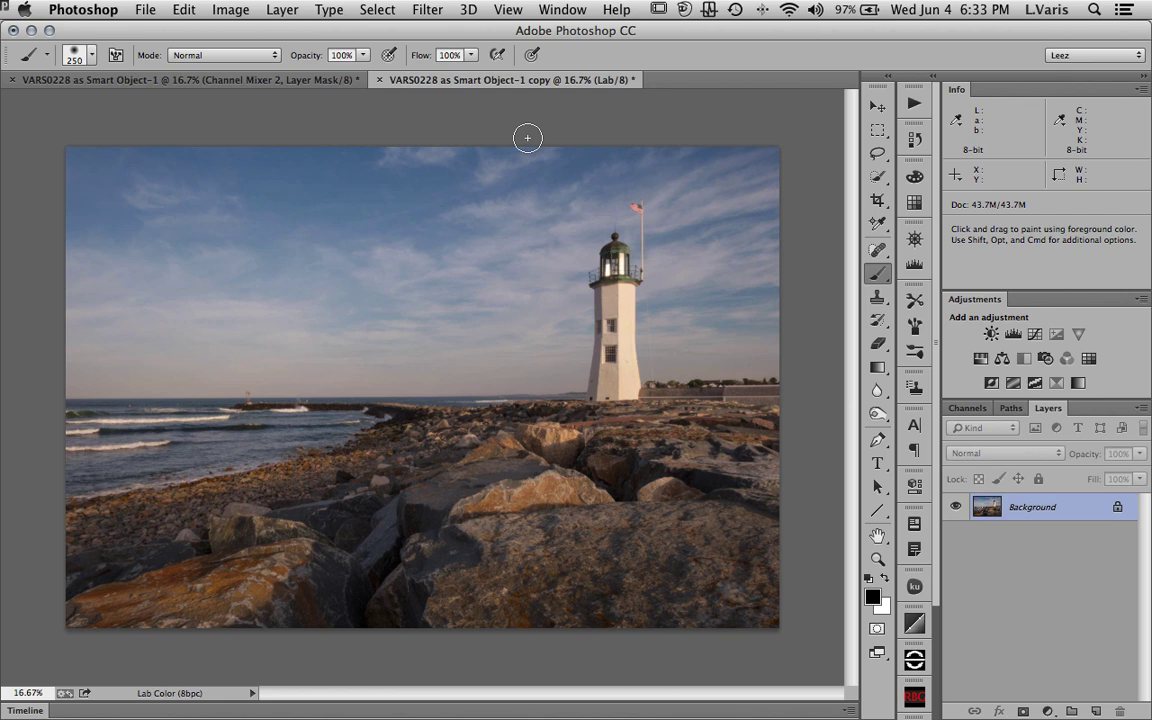
- Examine the a, b and Lightness channels of the Lab copy, returning to the Lab composite and the layer list
left_click(970, 409)
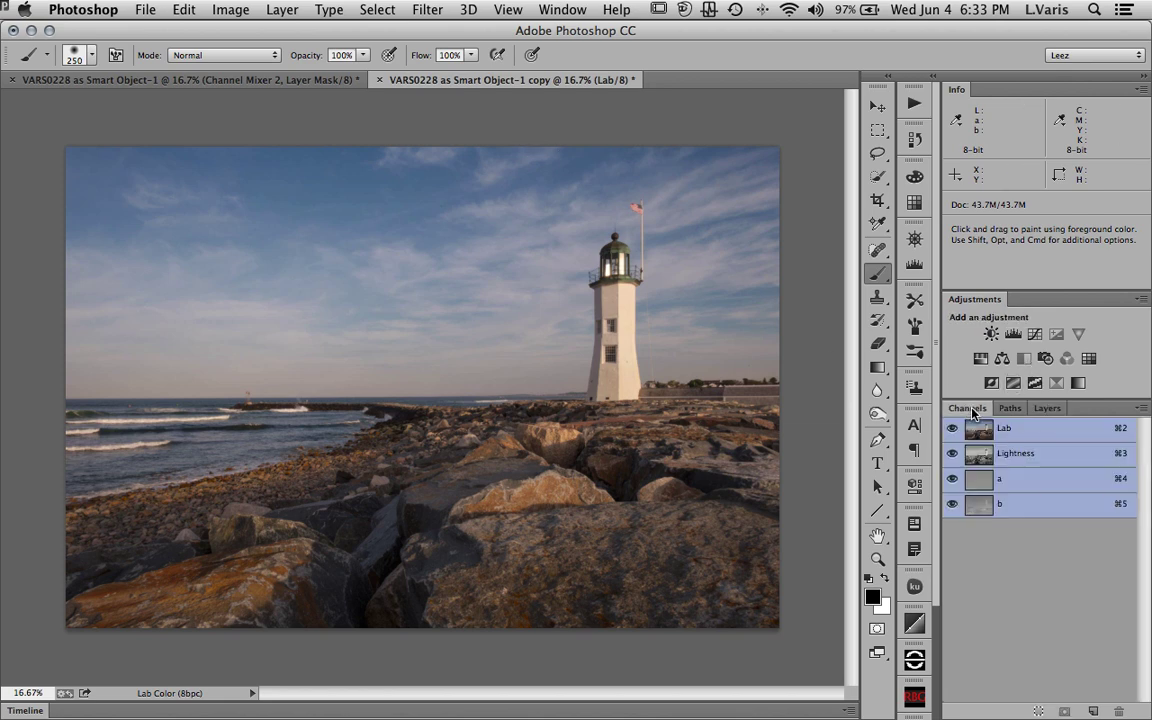
left_click(977, 484)
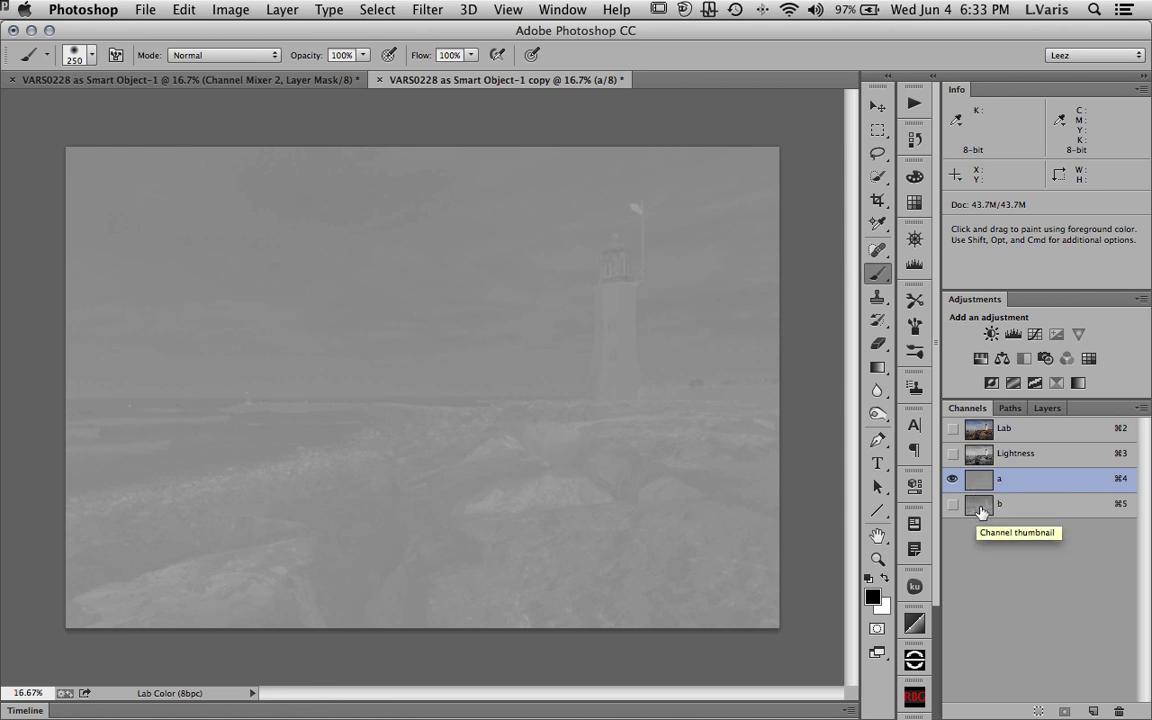
left_click(980, 508)
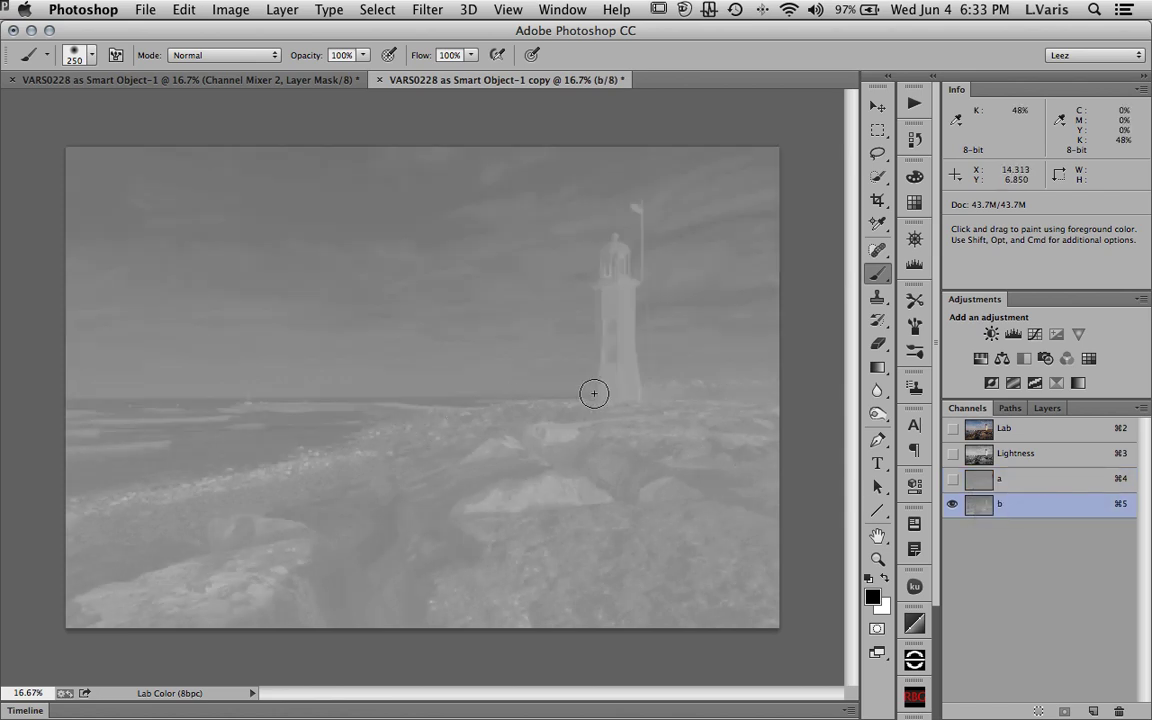
left_click(977, 484)
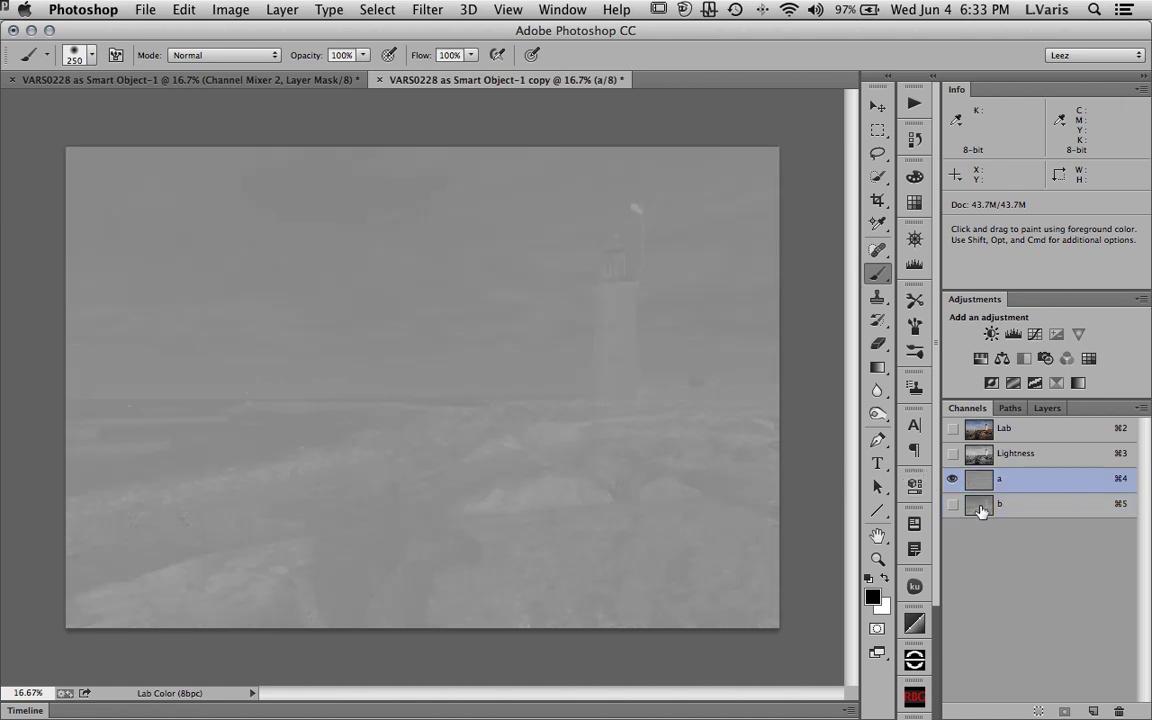
left_click(981, 509)
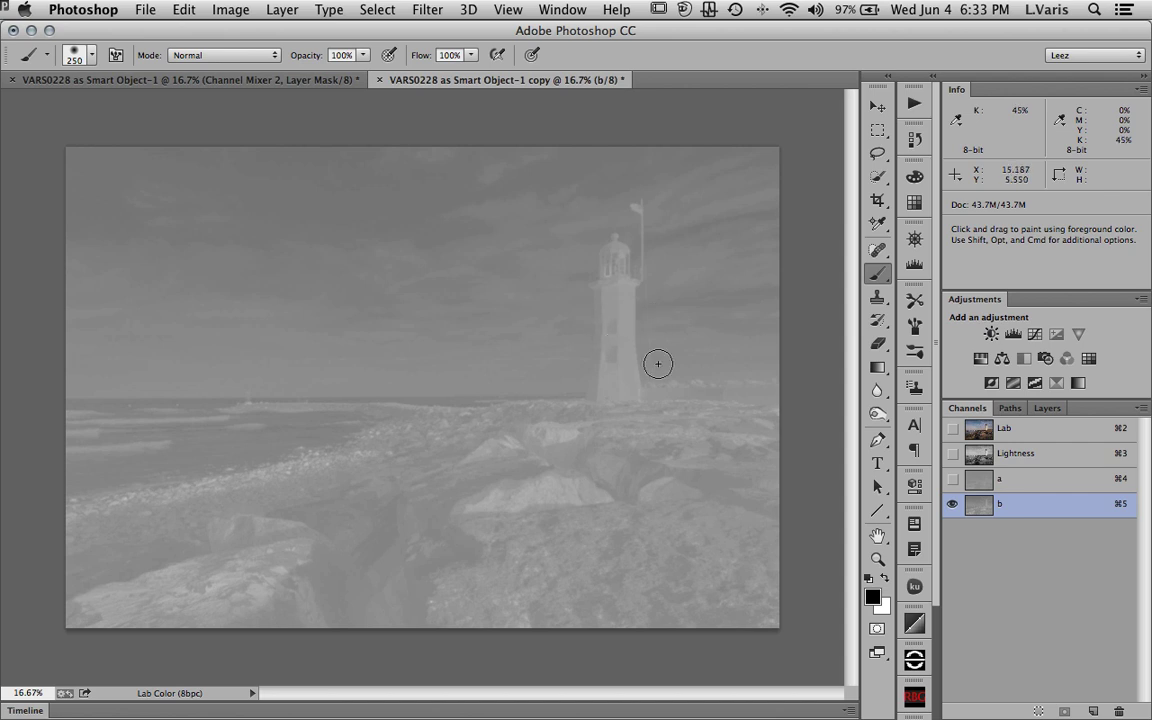
left_click(978, 458)
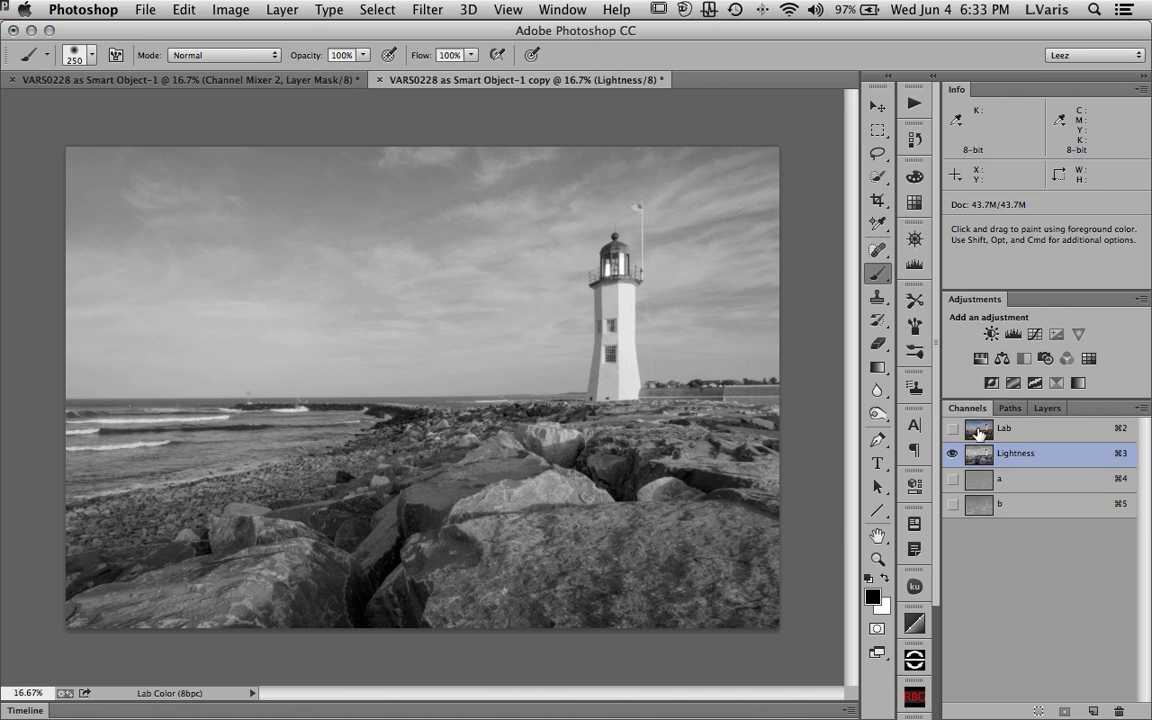
left_click(976, 432)
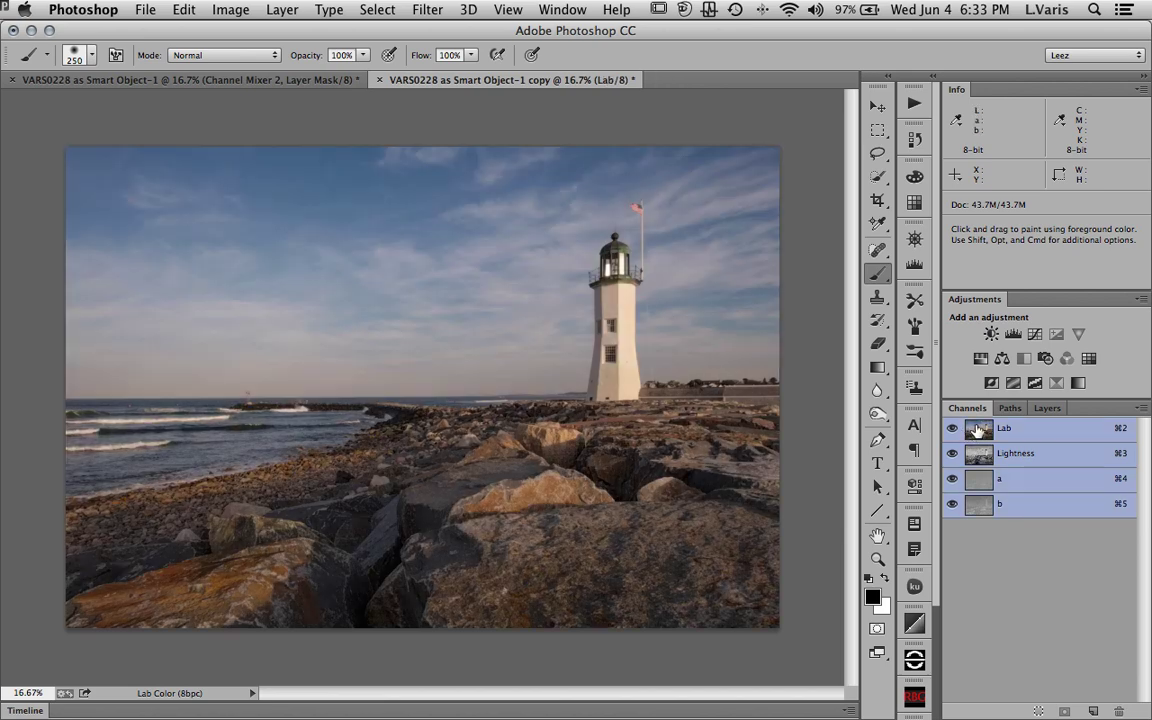
left_click(1048, 409)
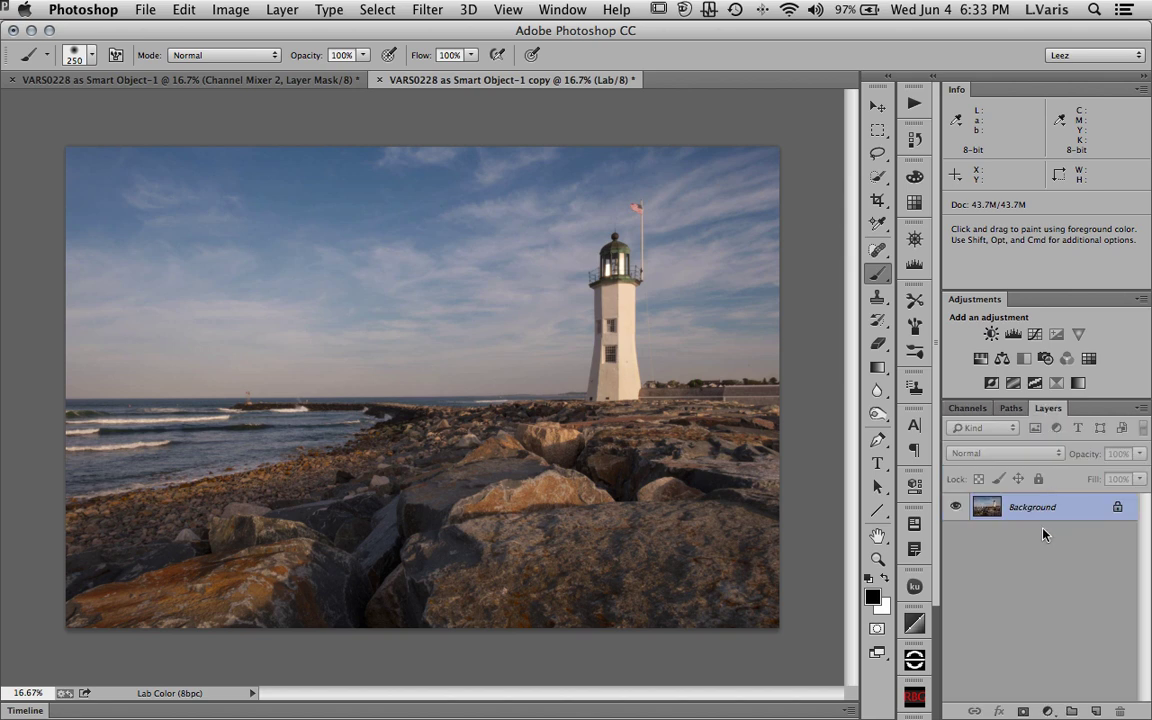
- Add a Curves adjustment layer to the Lab copy and steepen its b curve with end points at 49/127 and -51/-128
left_click(1034, 337)
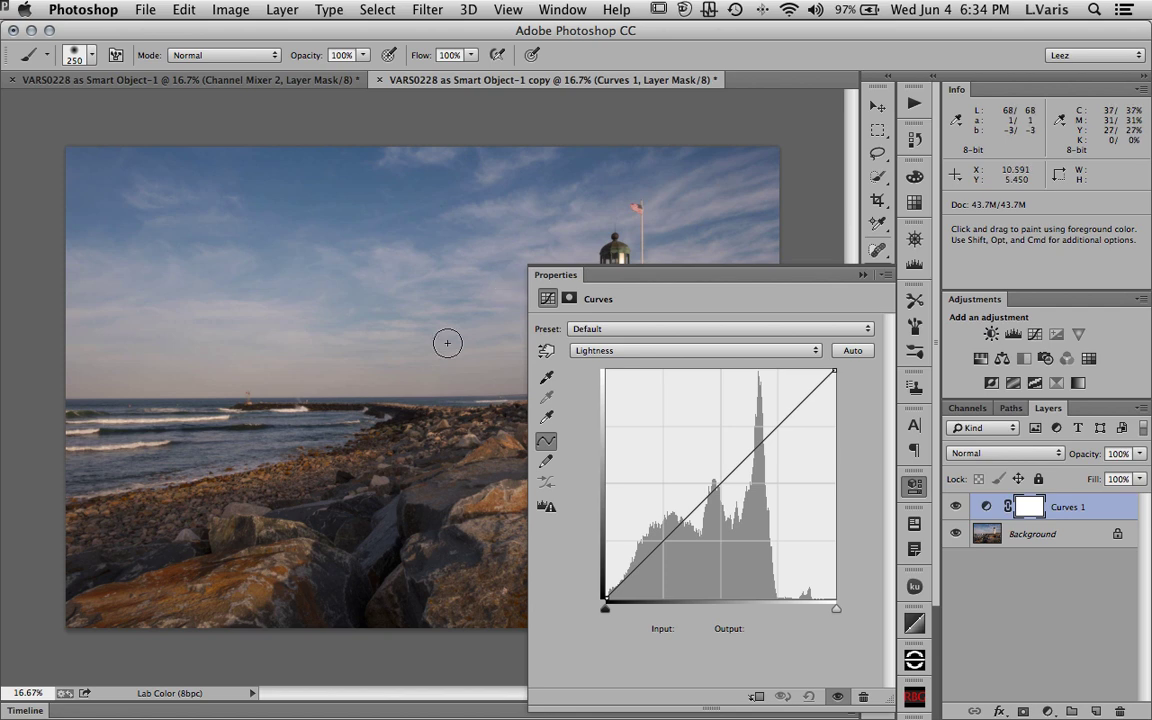
key("super+equal")
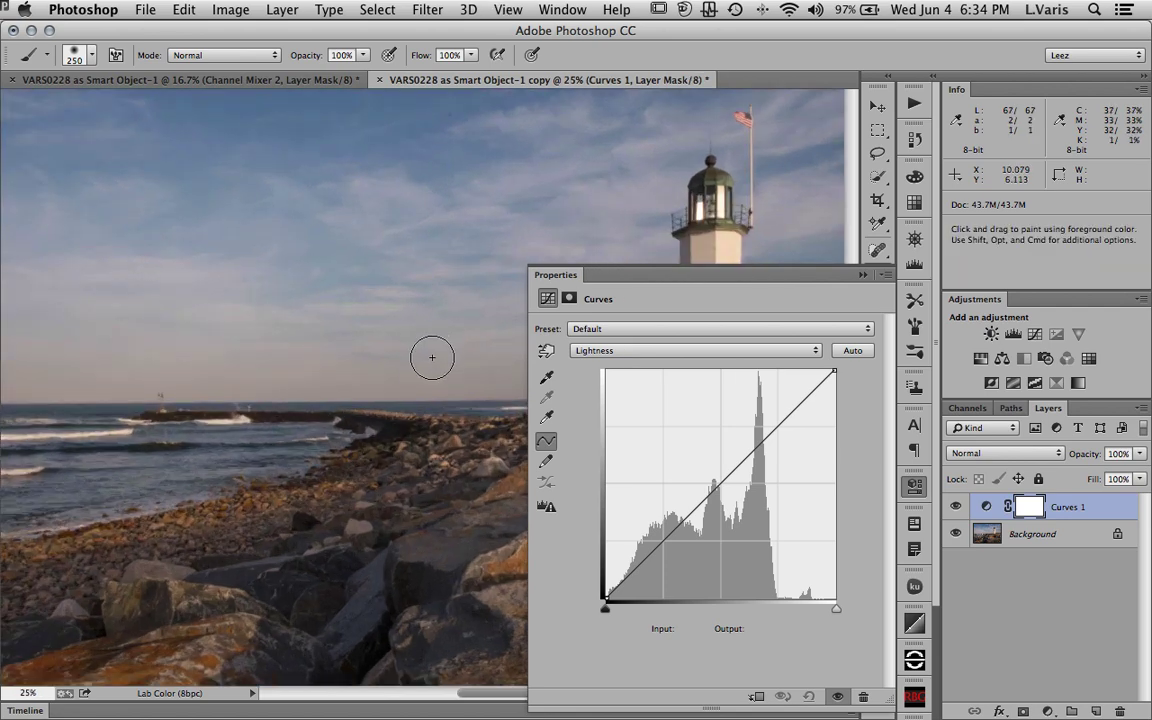
left_click_drag(413, 409, 159, 476)
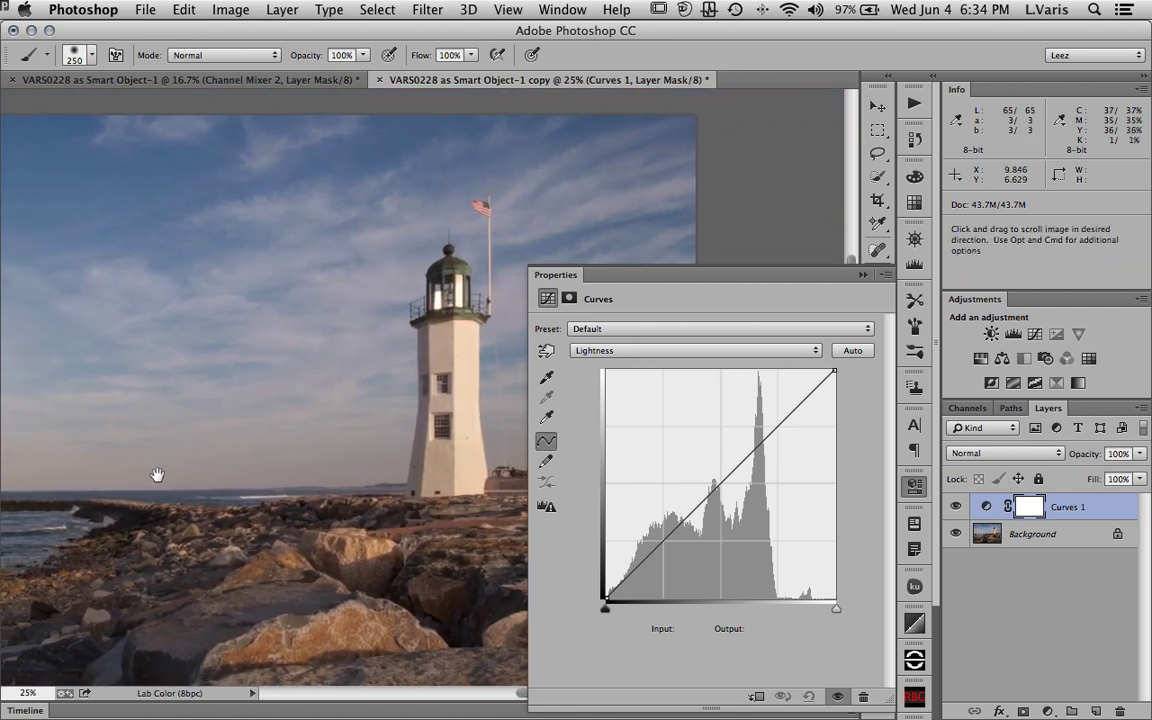
left_click(683, 352)
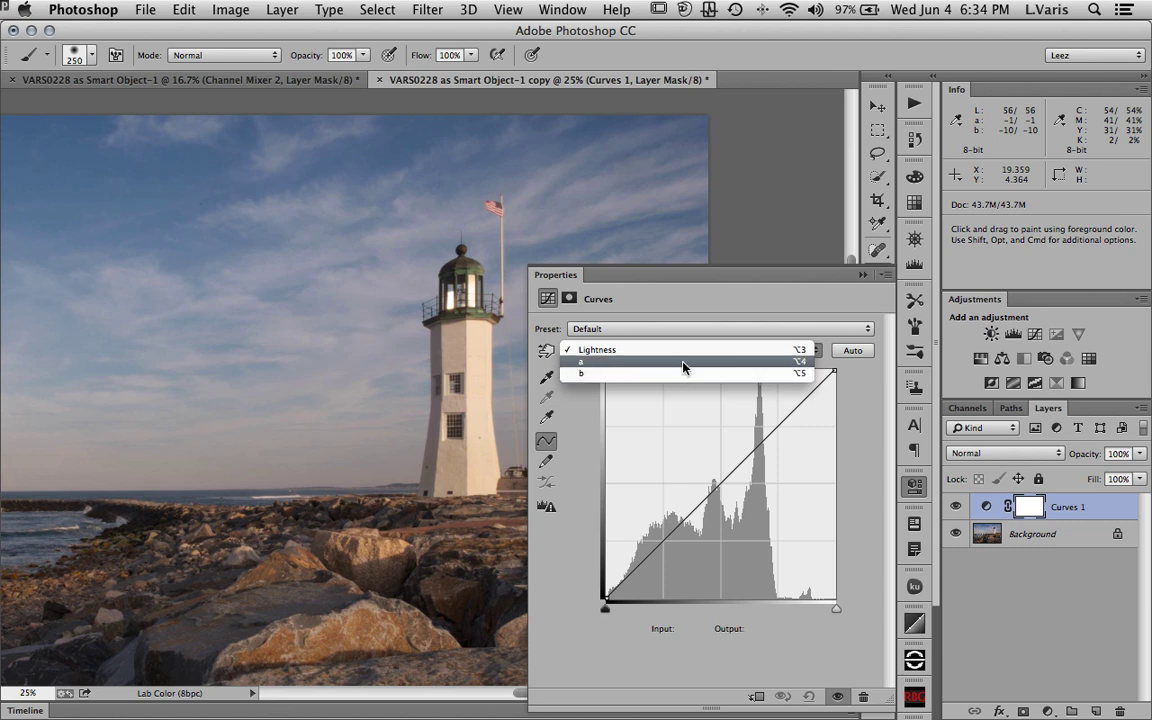
left_click(683, 374)
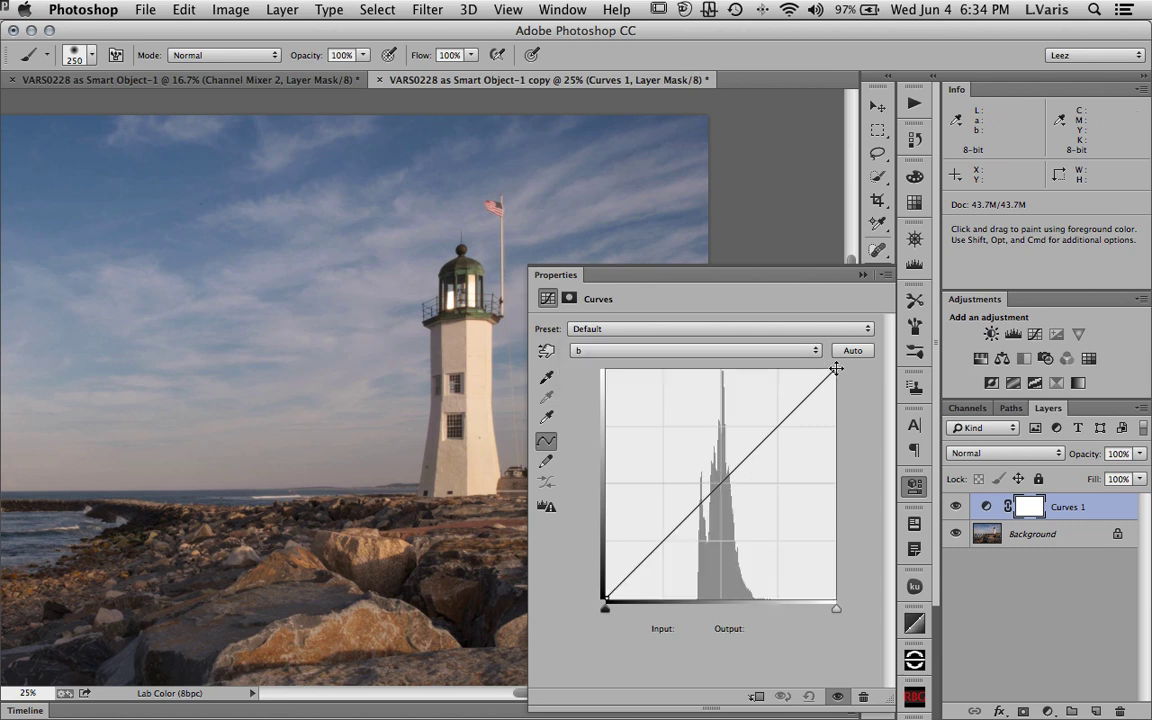
left_click_drag(836, 369, 765, 370)
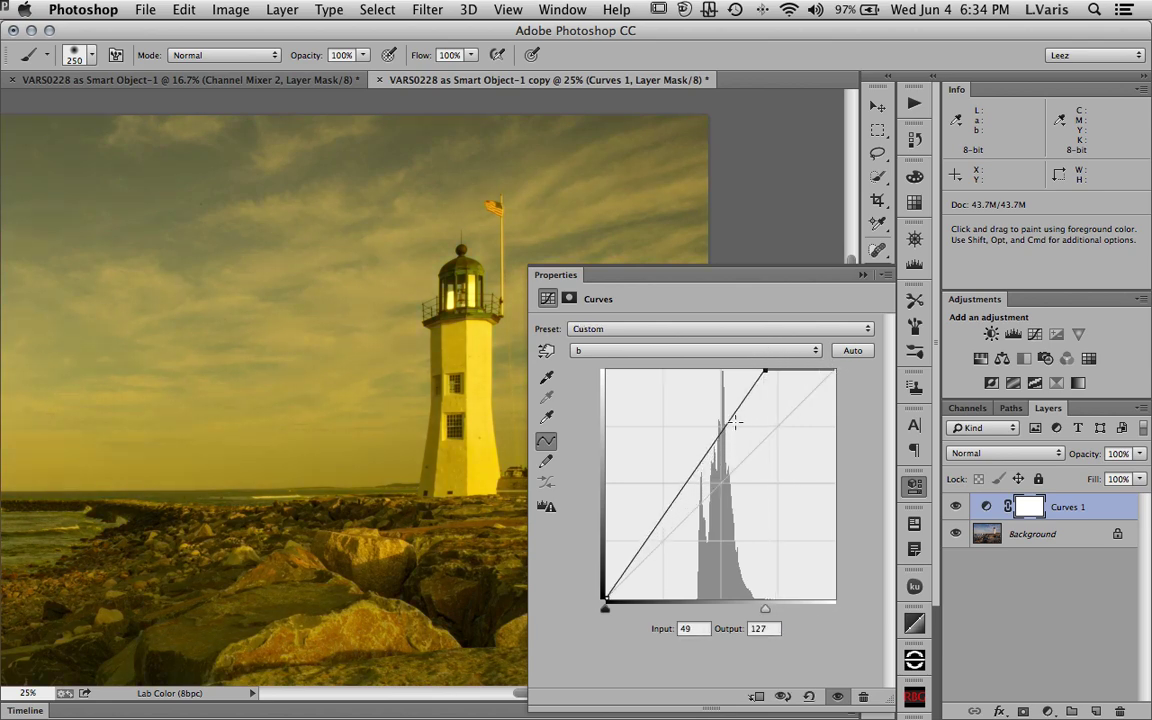
left_click_drag(605, 600, 675, 600)
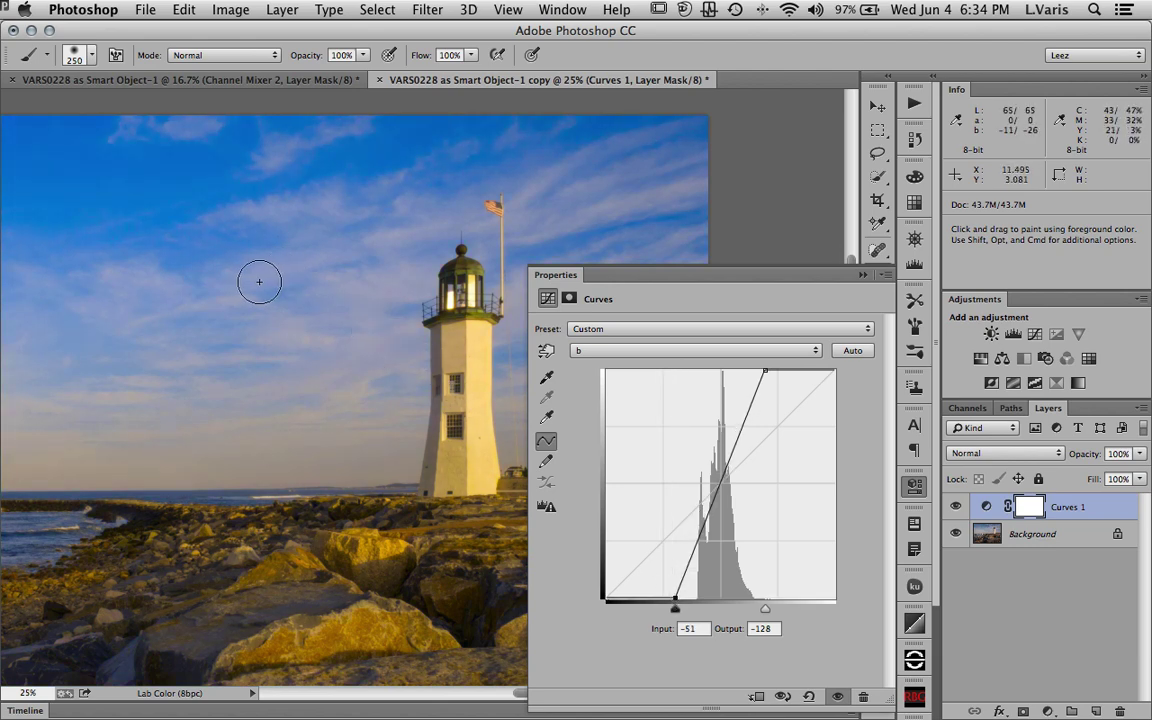
left_click_drag(271, 275, 442, 272)
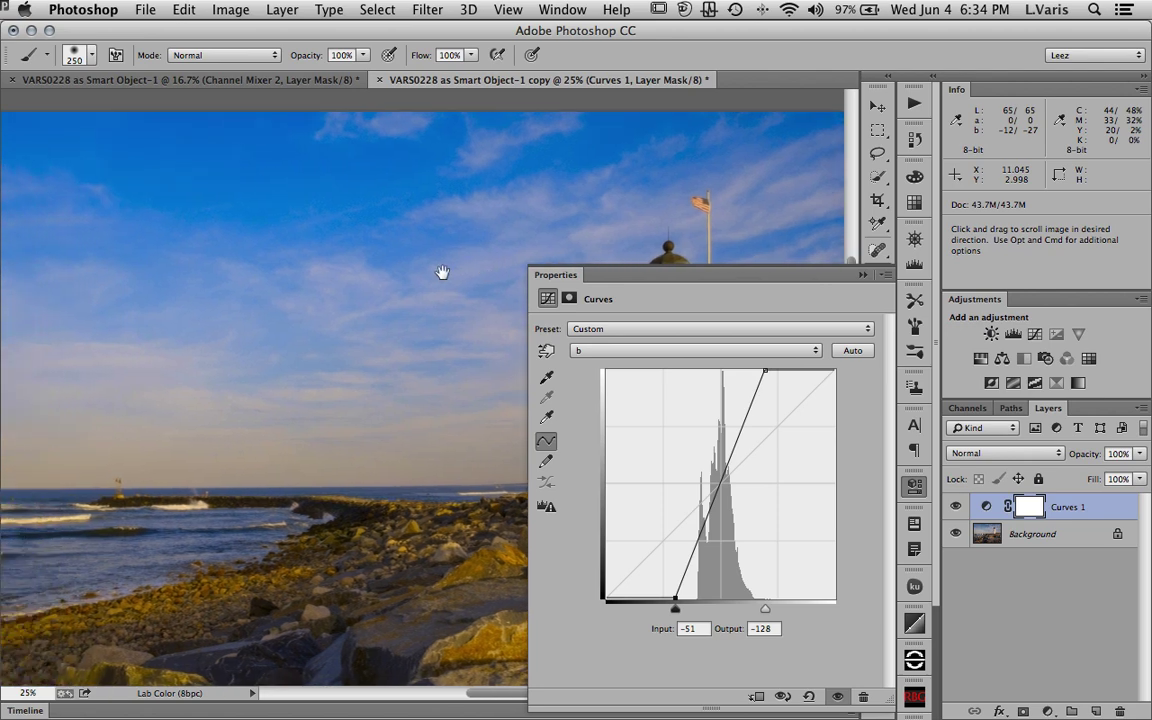
key("super+minus")
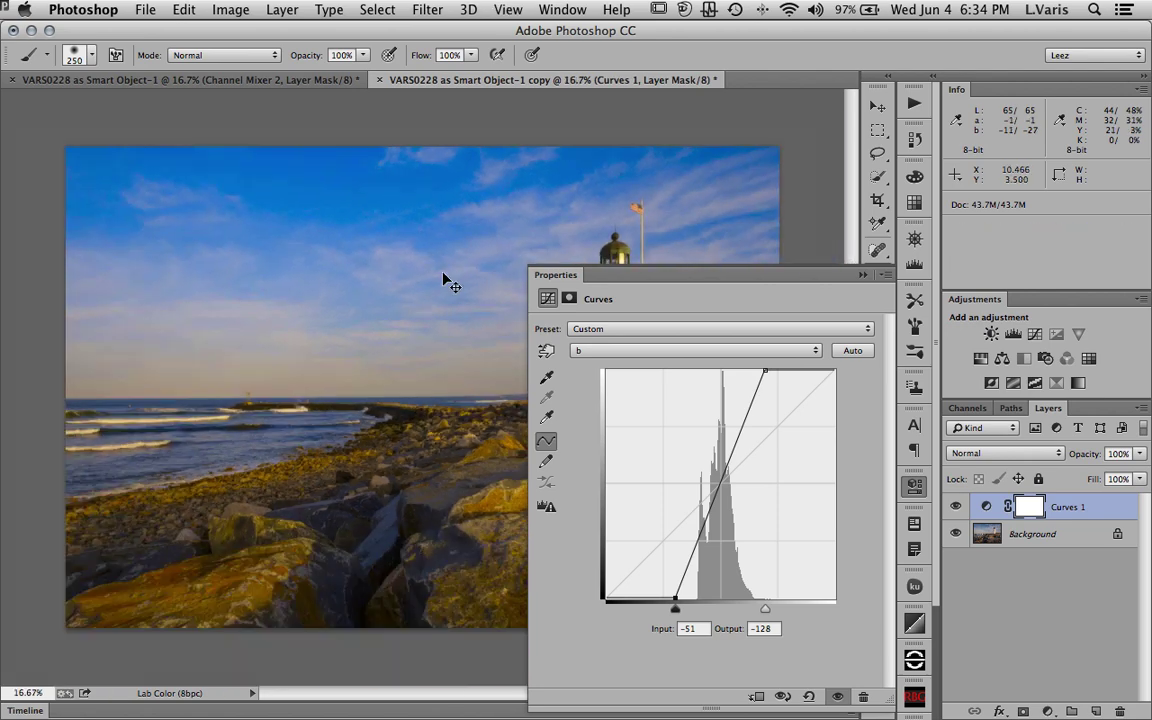
left_click(914, 486)
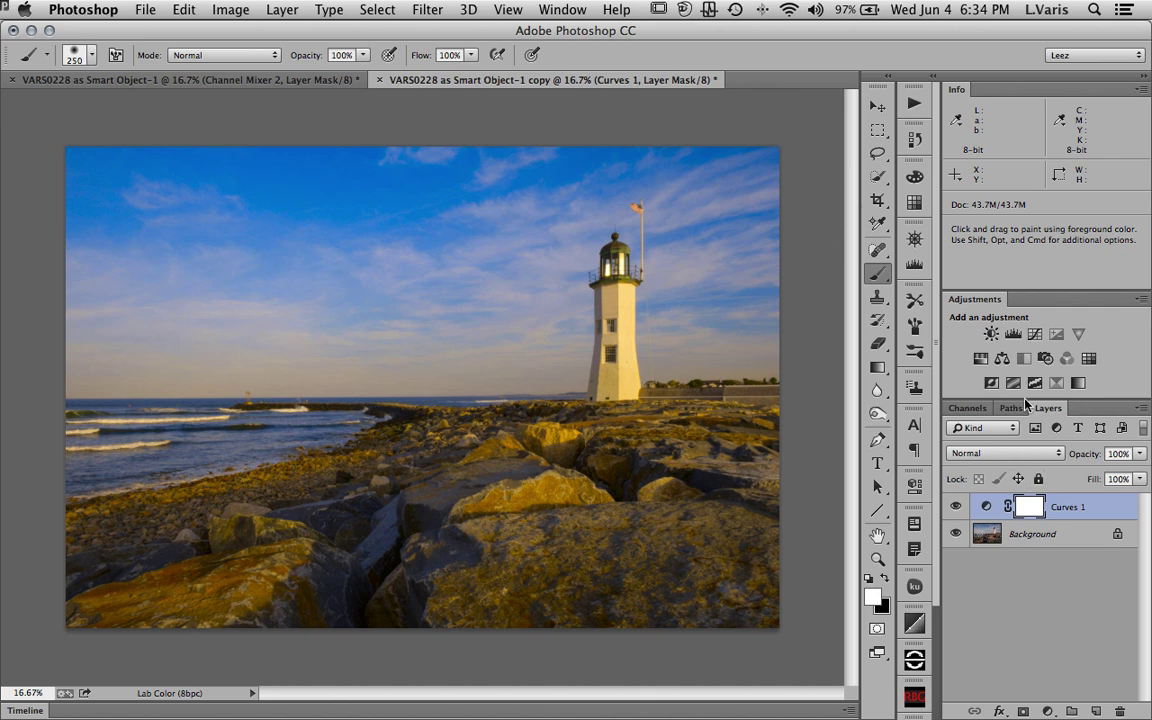
- View the b channel of the Lab copy on its own to examine its contrast
left_click(966, 408)
key("super+2")
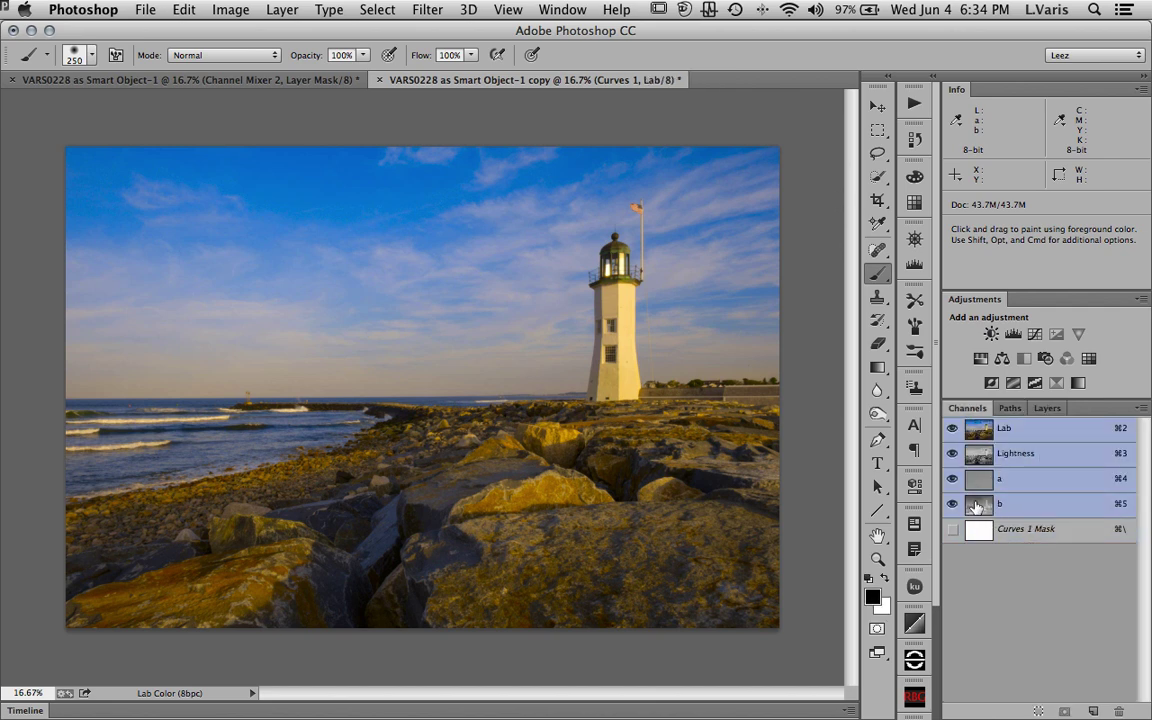
key("super+5")
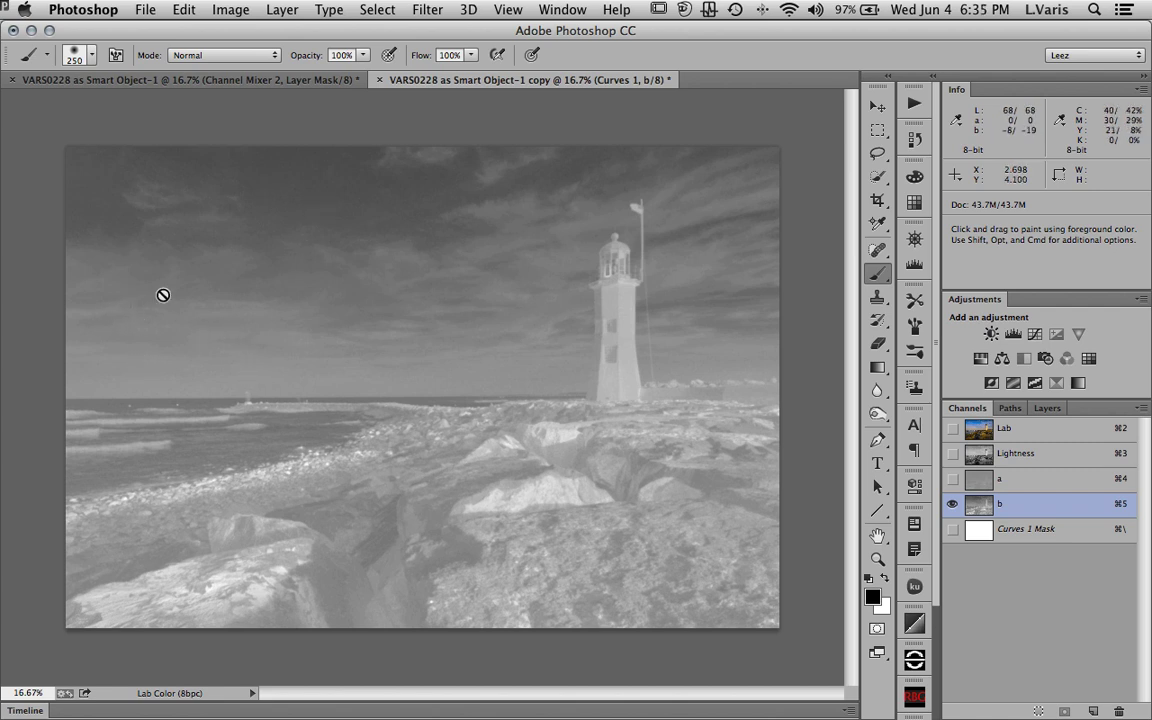
- Switch to the original RGB document and add a blank layer above the two Channel Mixer layers
left_click(228, 84)
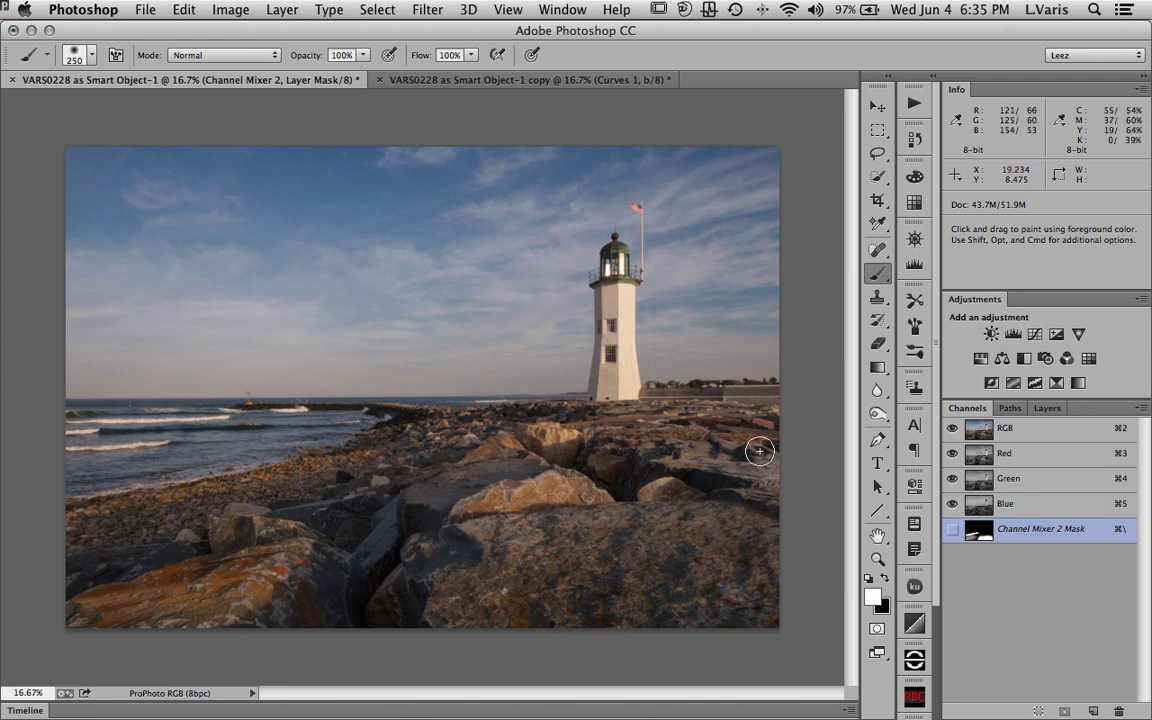
left_click(1050, 408)
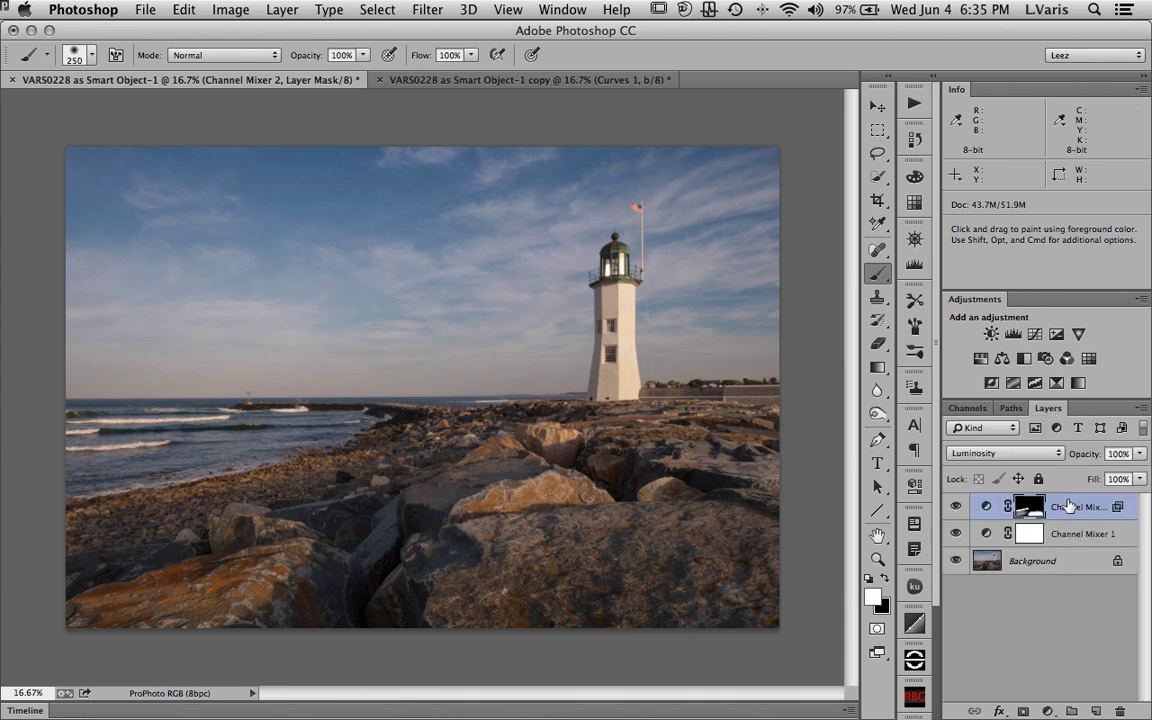
left_click(957, 535)
left_click(957, 535)
left_click(1095, 712)
key("x")
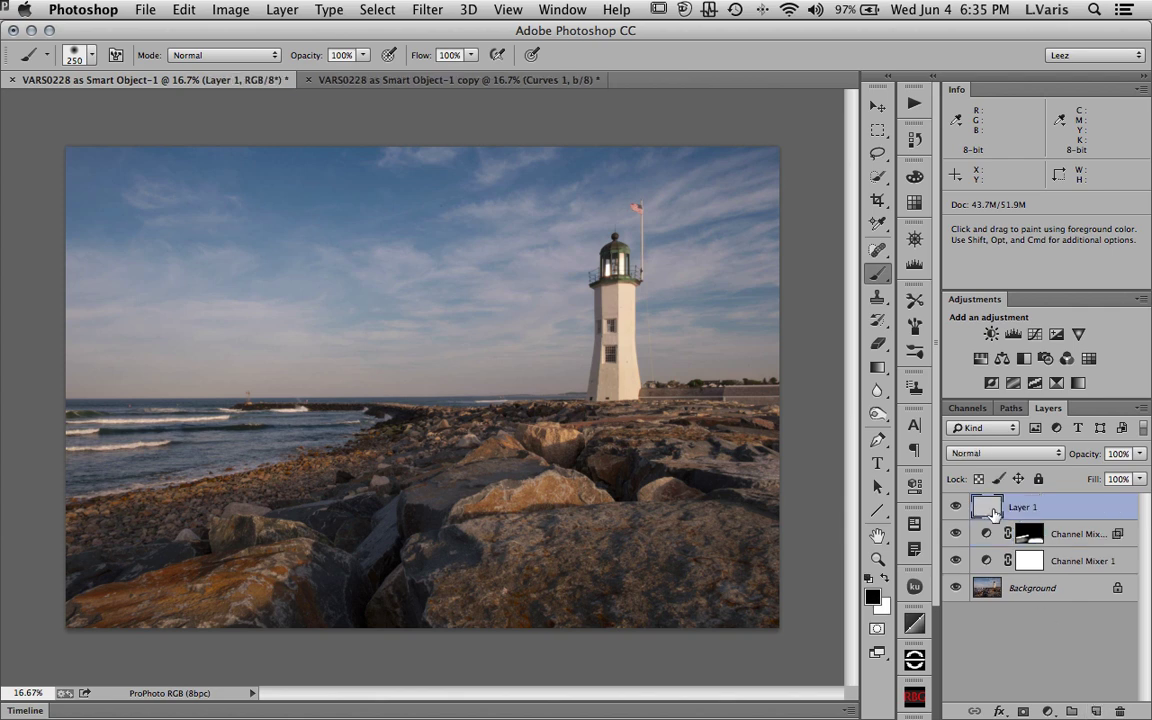
- Apply the Lab copy's merged b channel to the new layer with Apply Image at Multiply 100%, and set the layer's blend mode to Overlay
left_click(228, 11)
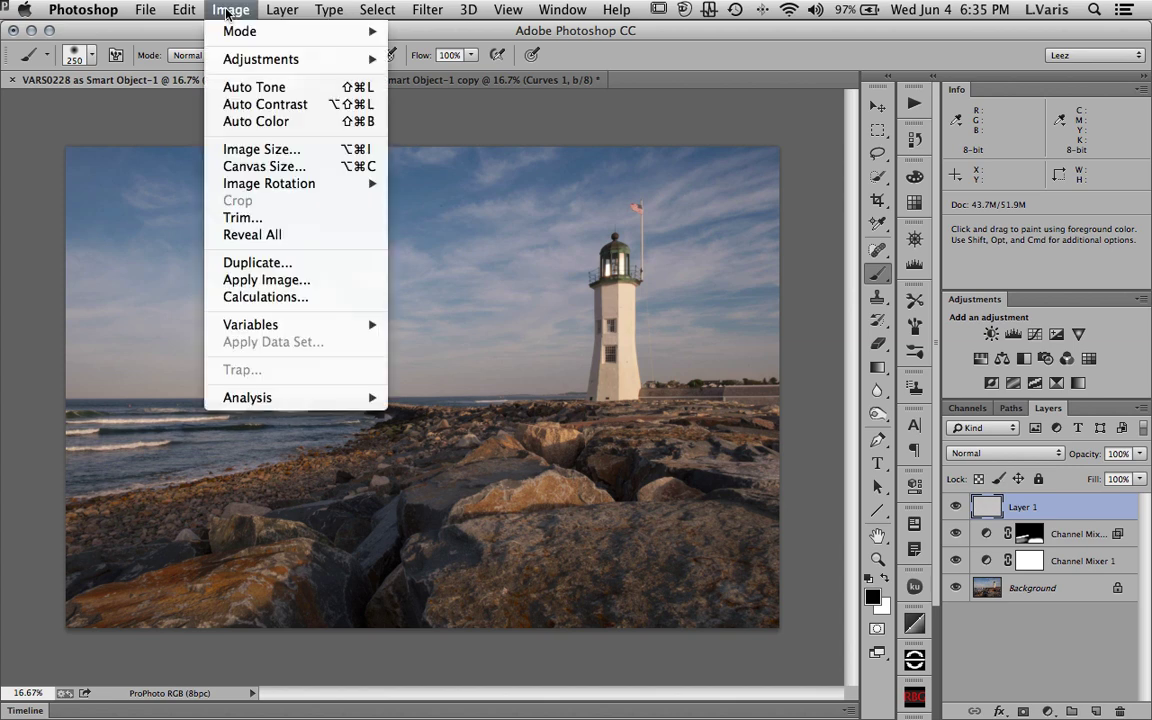
left_click(228, 282)
left_click(552, 190)
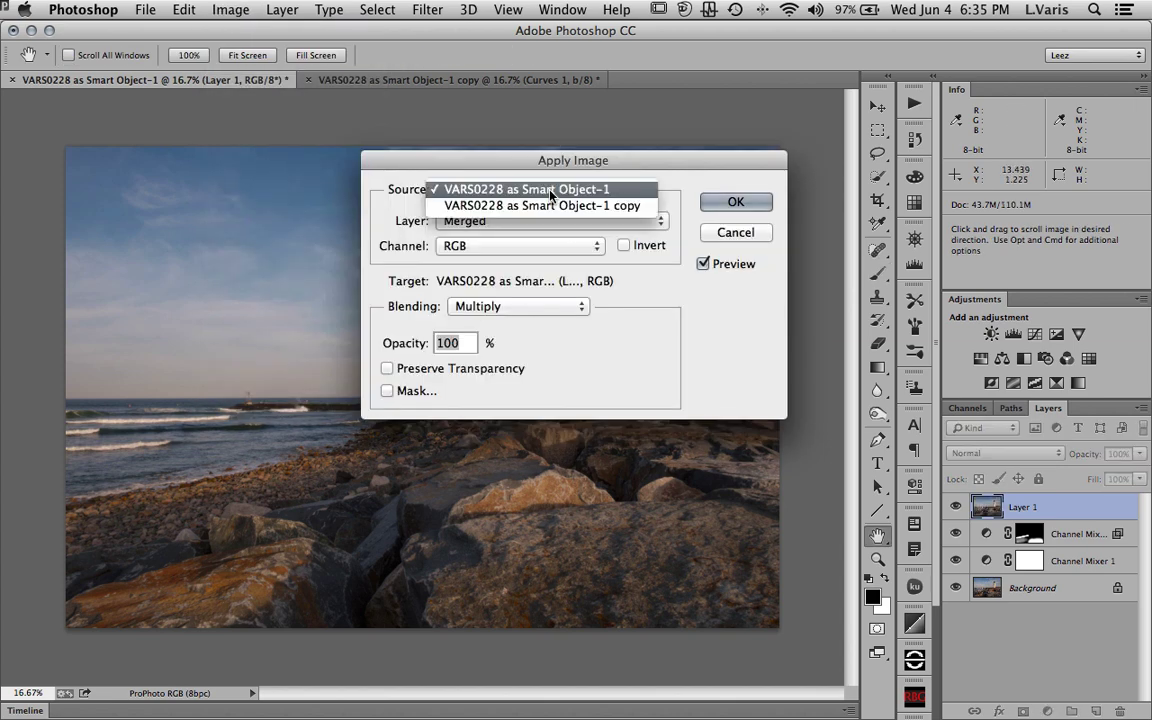
left_click(548, 206)
left_click(532, 247)
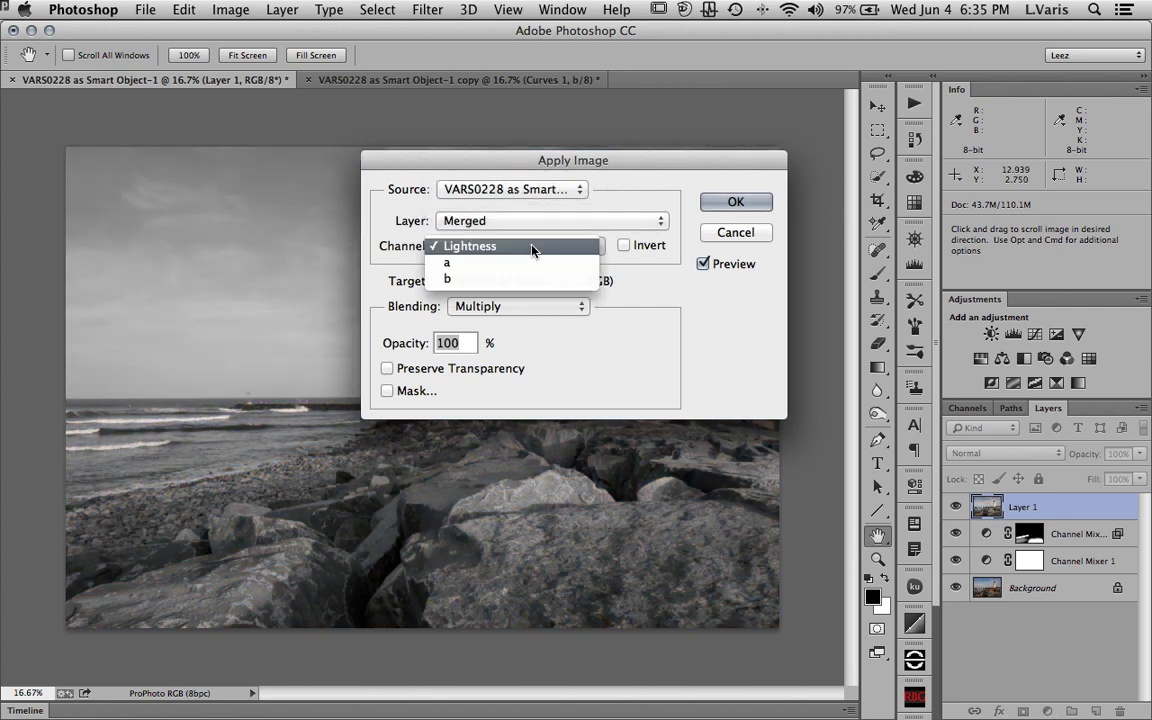
left_click(522, 278)
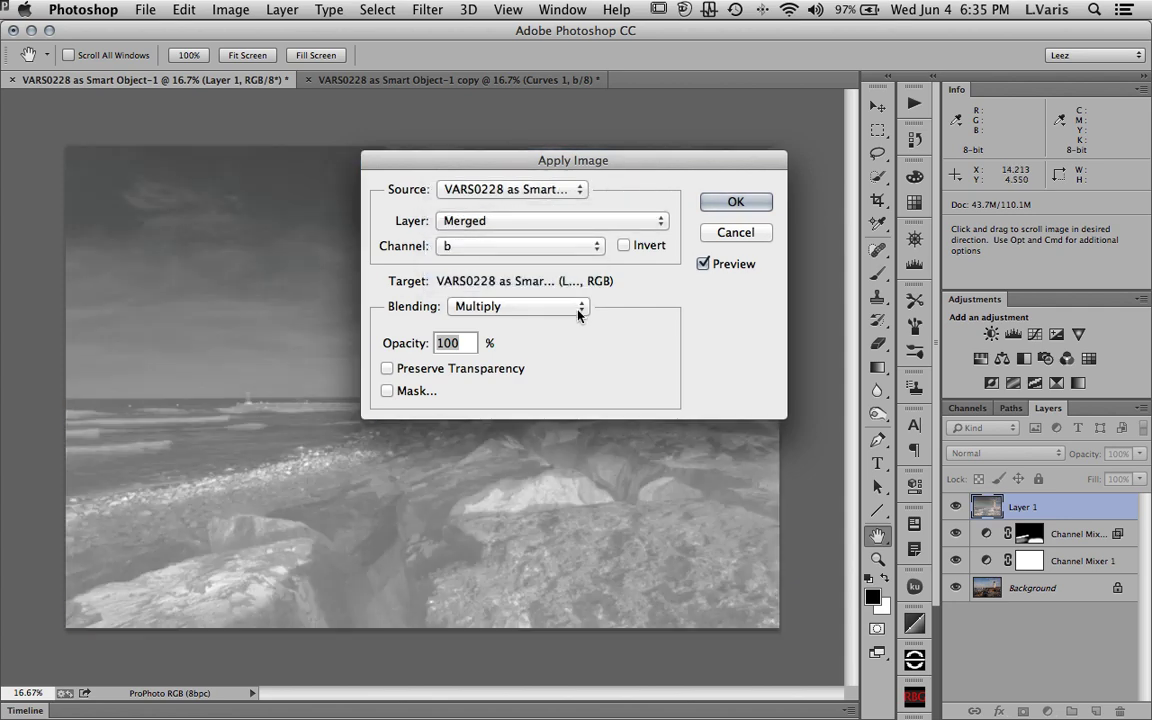
left_click(712, 203)
key("b")
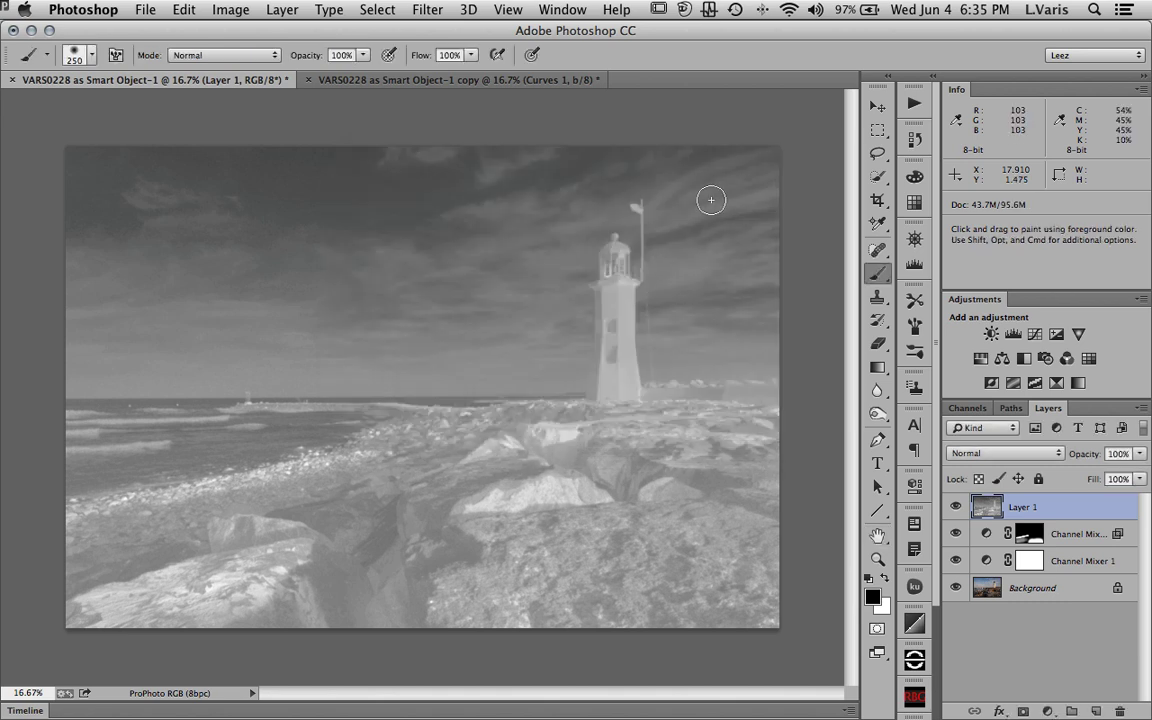
left_click(1010, 455)
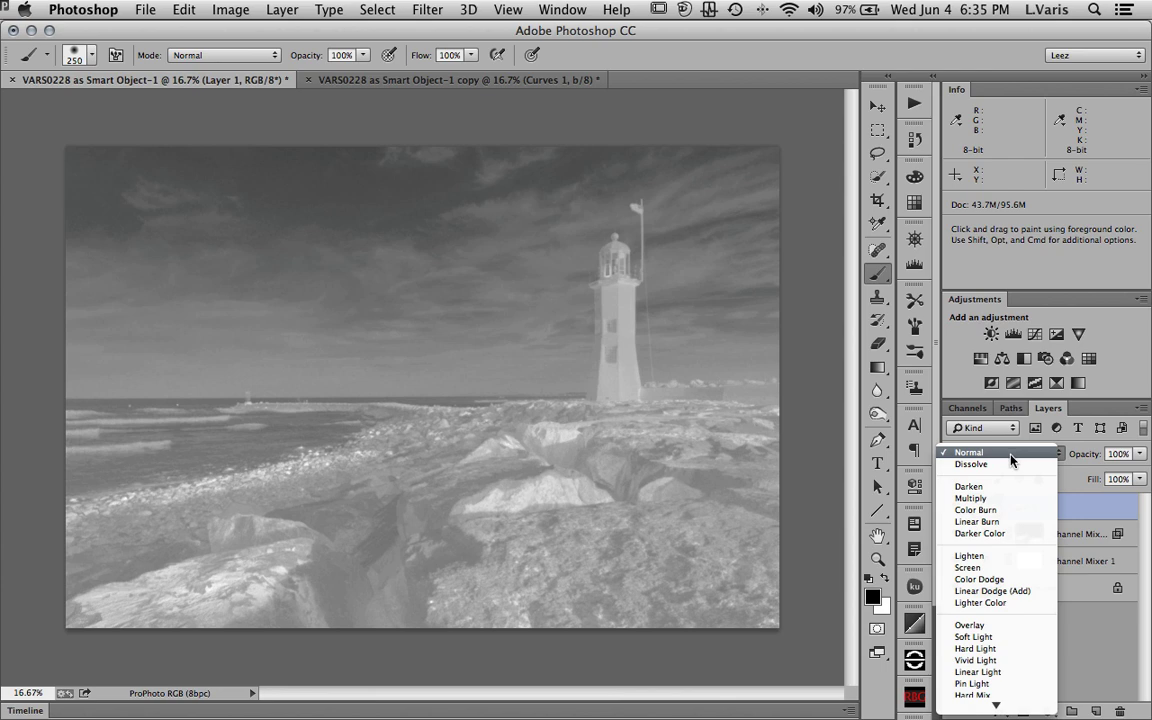
left_click(975, 625)
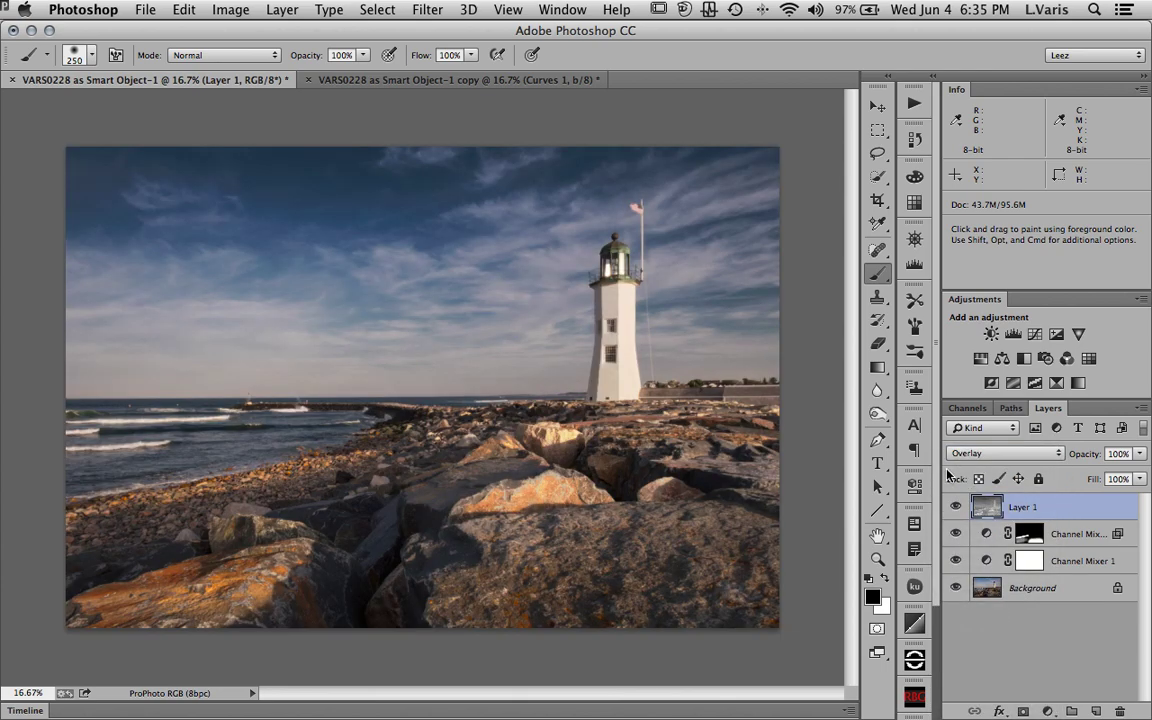
- Compare the photo with and without the Overlay layer, leaving the layer visible
left_click(955, 507)
left_click(955, 507)
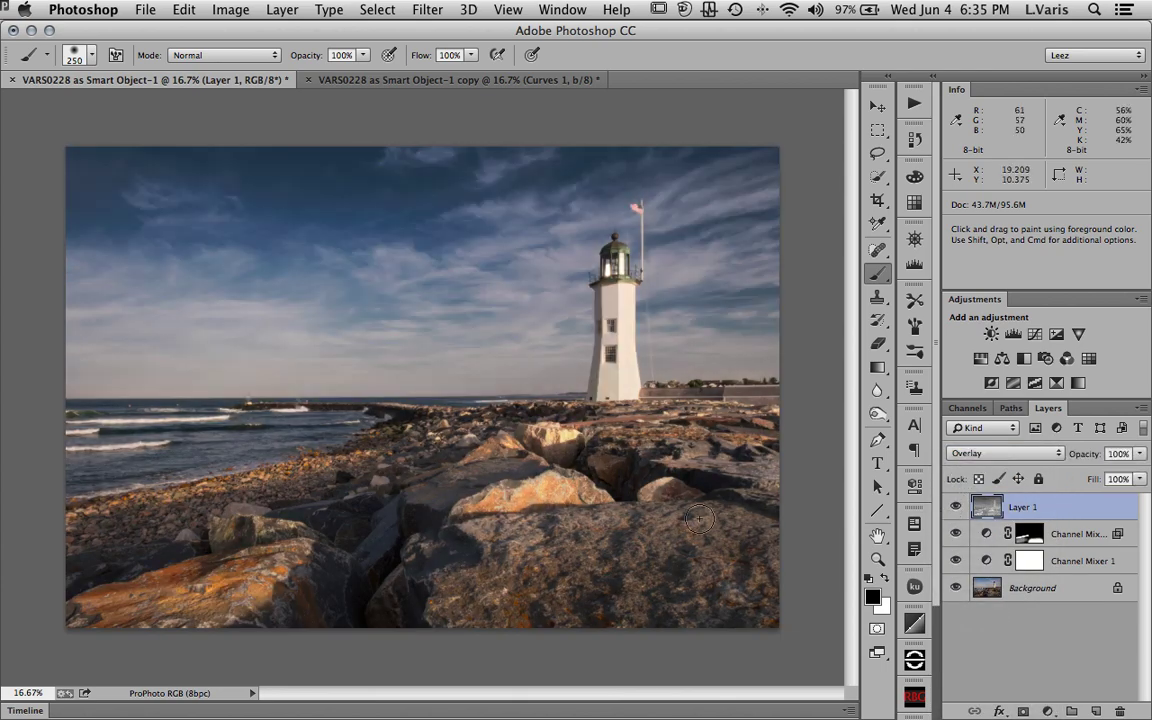
left_click(955, 507)
left_click(955, 507)
left_click(955, 507)
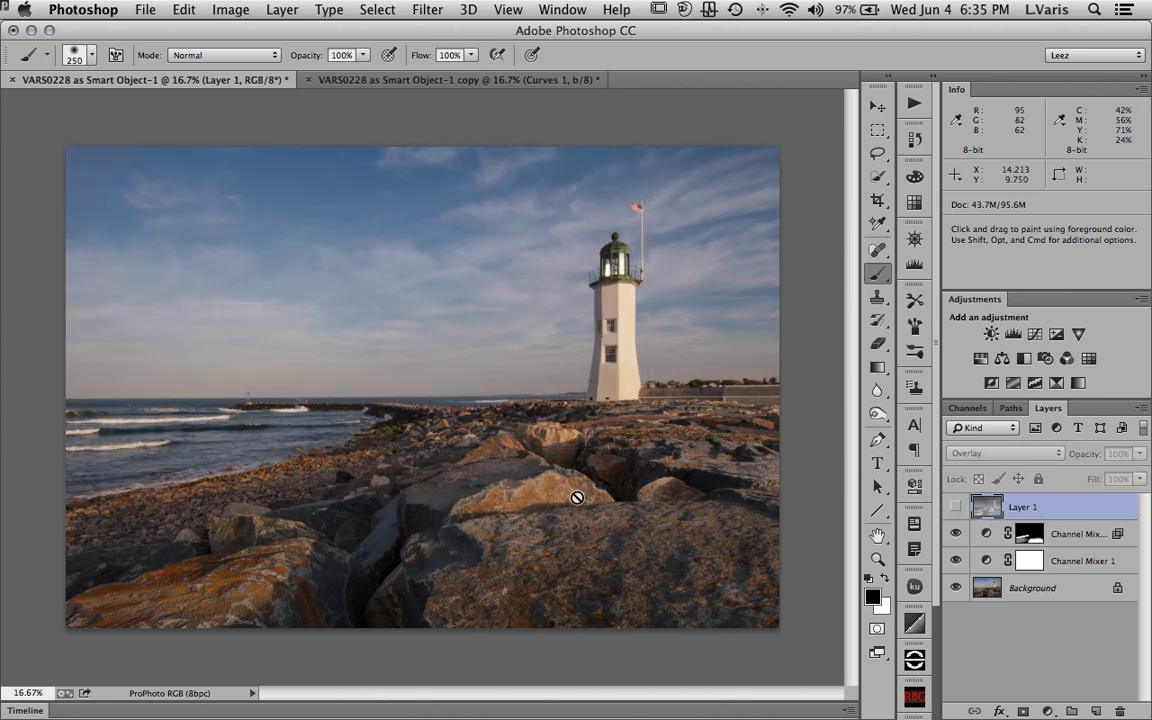
left_click(955, 507)
left_click(955, 507)
left_click(955, 507)
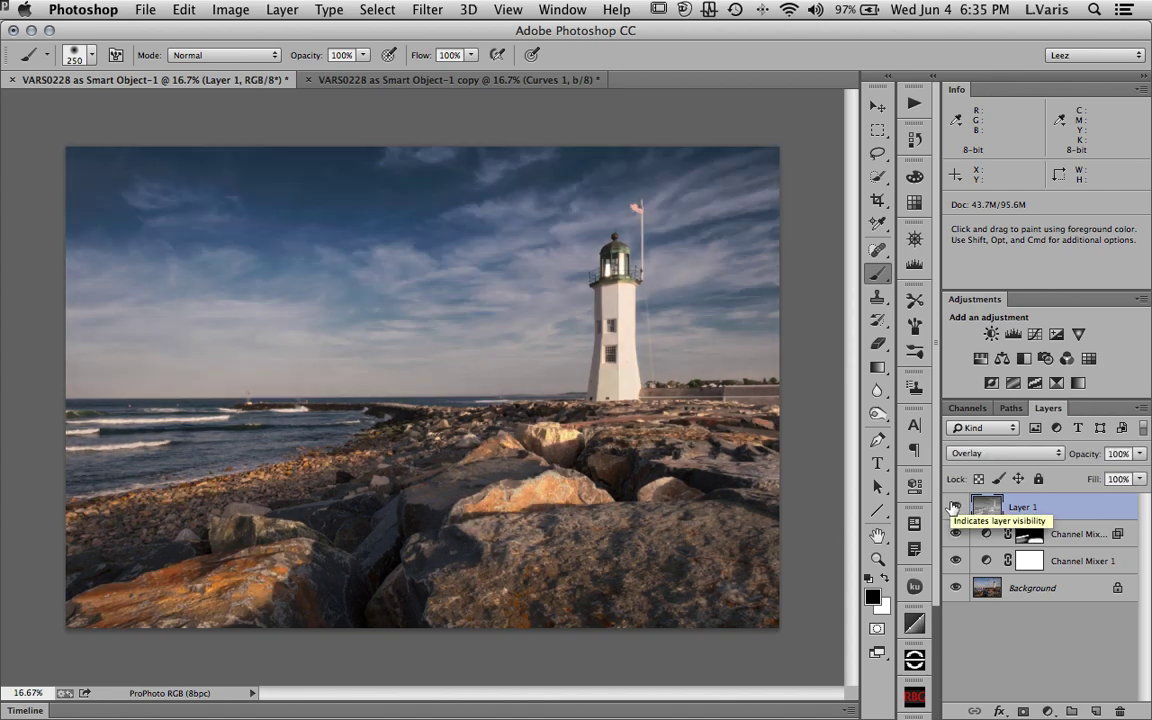
left_click(955, 507)
left_click(955, 507)
left_click(955, 507)
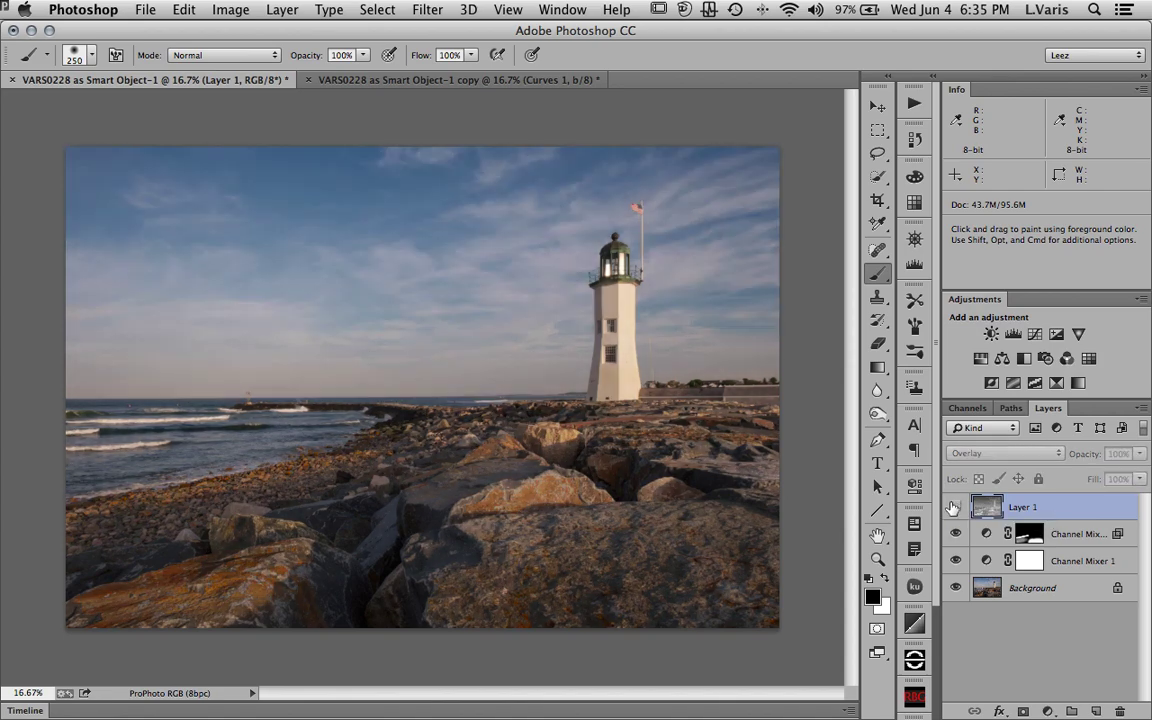
left_click(955, 507)
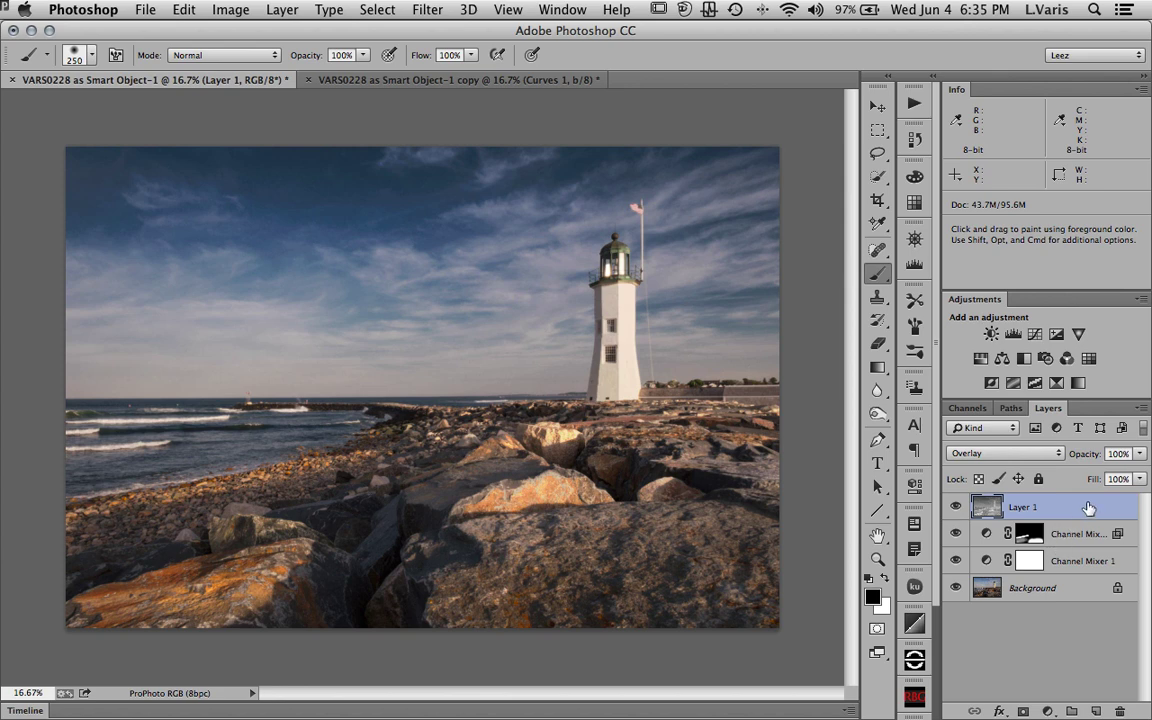
- In the Overlay layer's Blending Options, limit Blend If Gray by lowering the This Layer white point to 129
left_click(1142, 409)
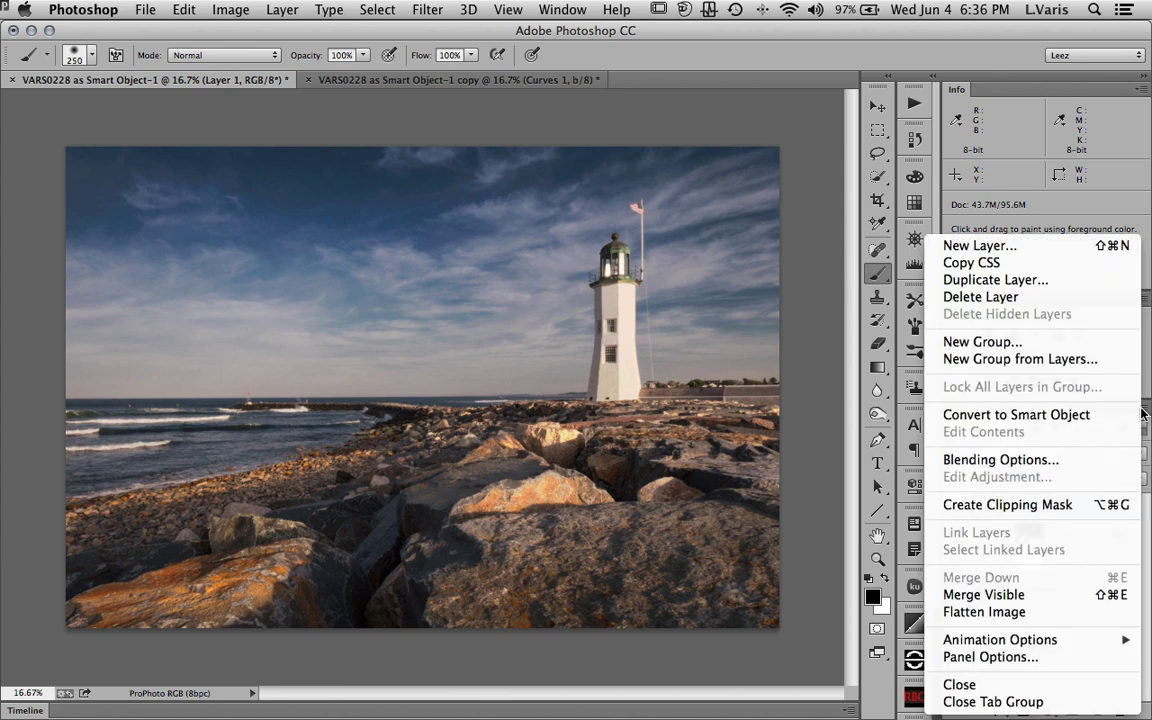
left_click(1080, 461)
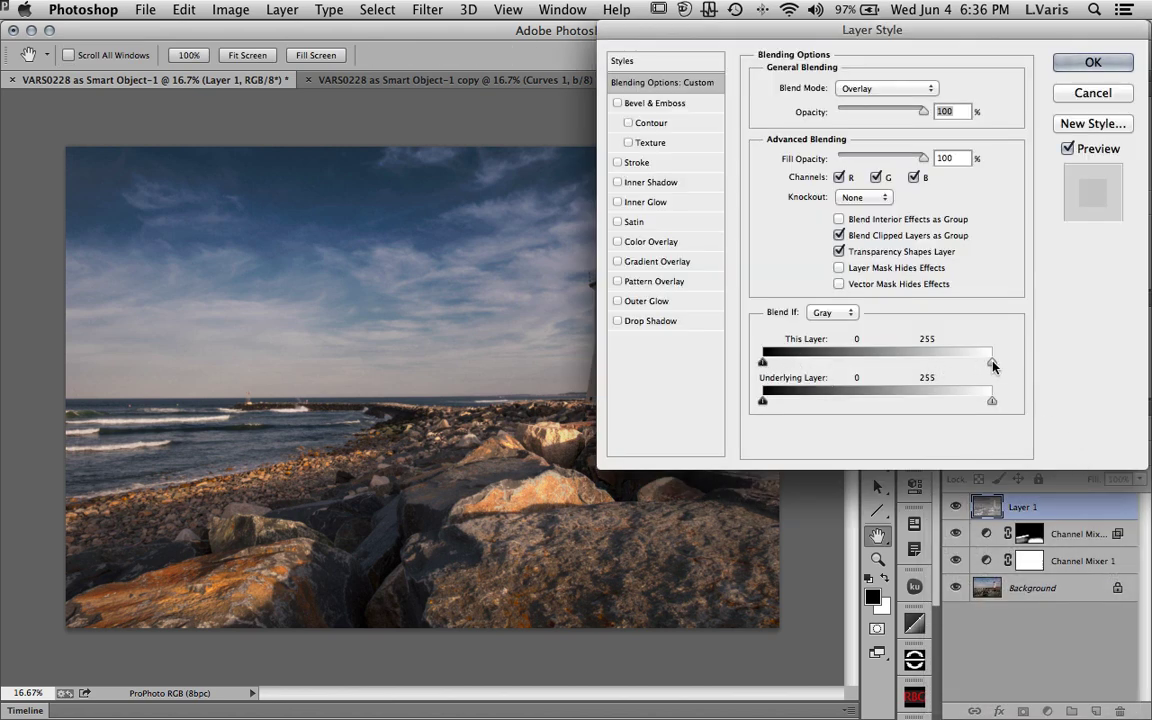
left_click_drag(993, 366, 879, 368)
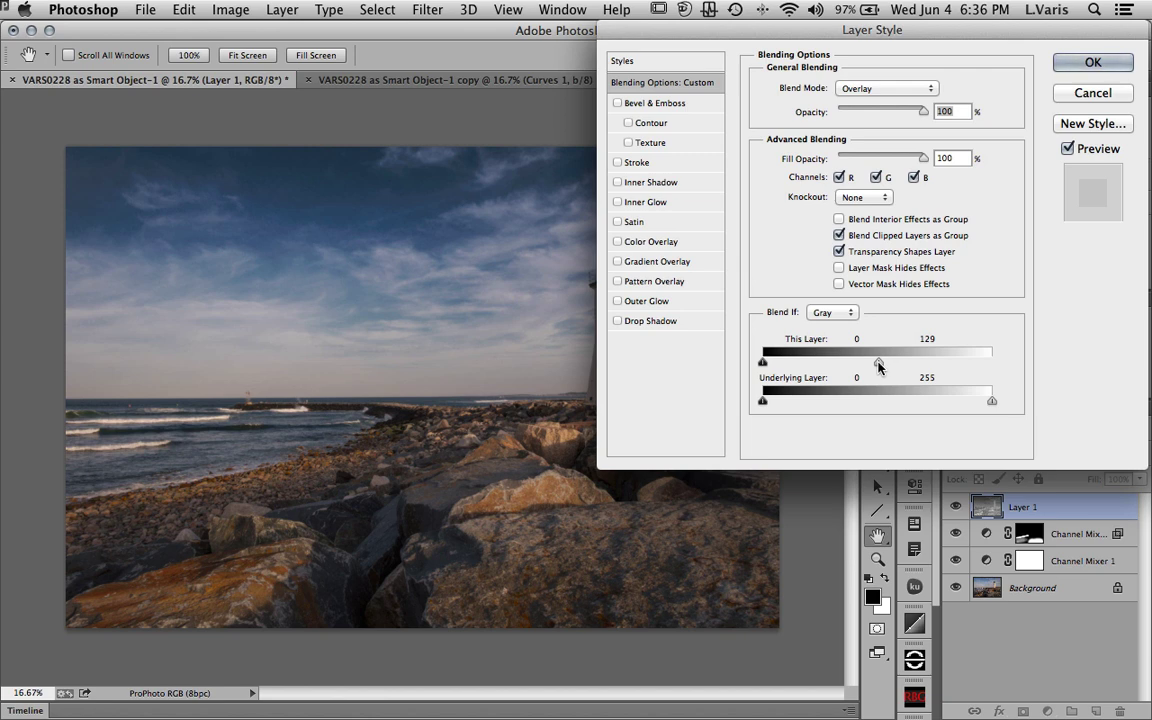
left_click_drag(877, 366, 877, 366)
left_click(1065, 63)
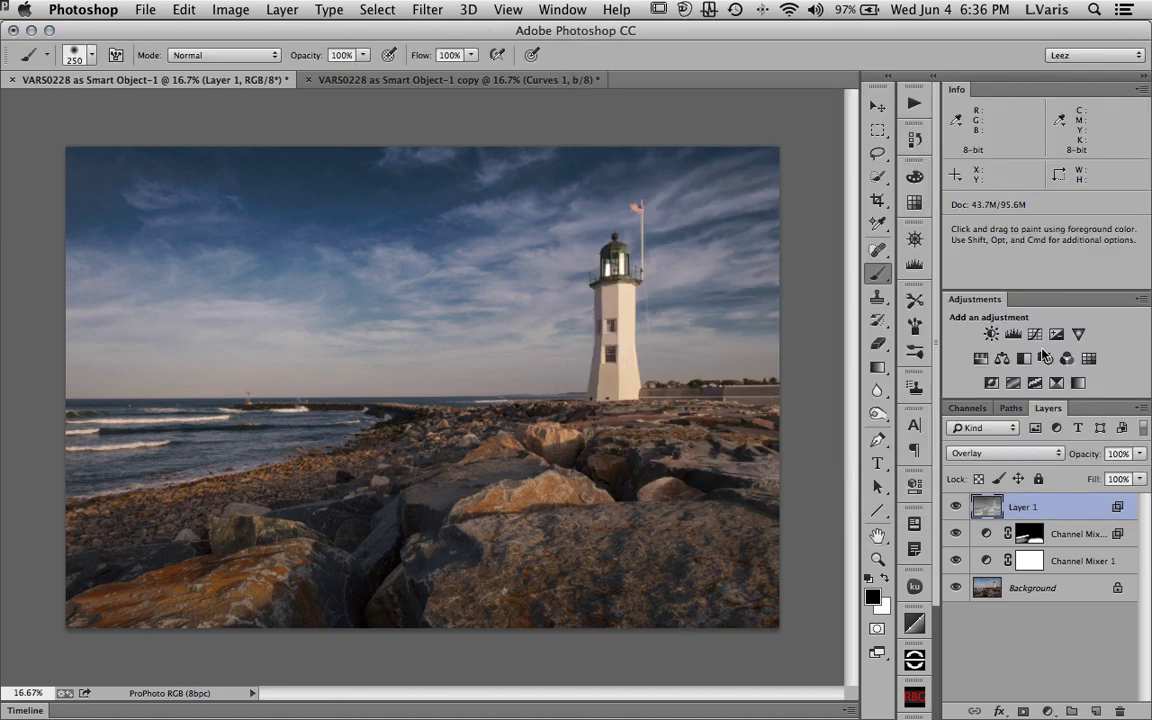
- Rename the top Overlay layer as b-channel
double_click(1019, 508)
type("B")
left_click(1088, 513)
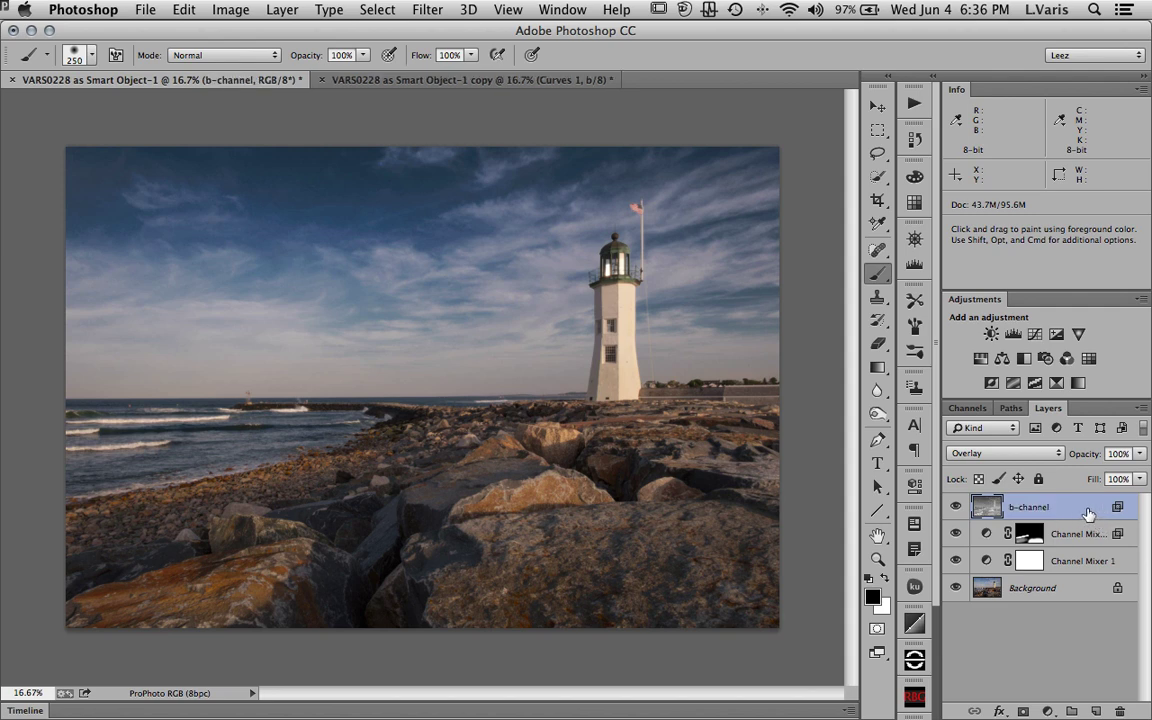
- Compare the photo with and without the b-channel layer, leaving the layer visible
left_click(956, 507)
left_click(956, 507)
left_click(956, 507)
left_click(956, 507)
left_click(956, 507)
left_click(956, 507)
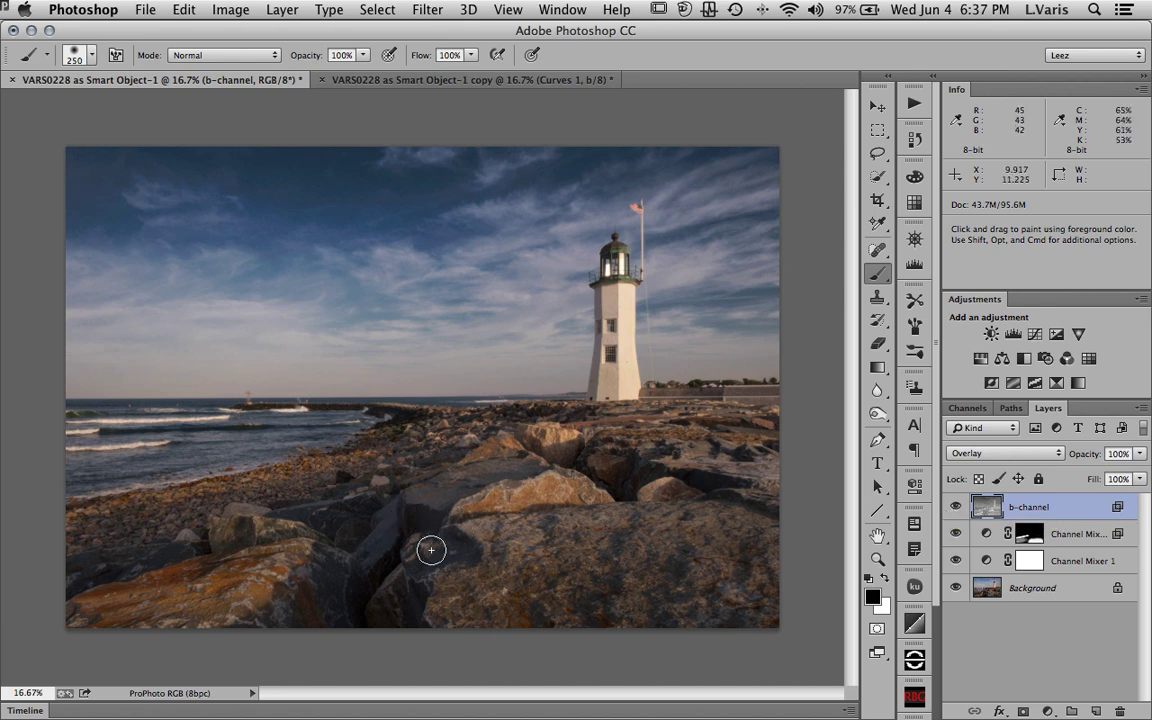
left_click(956, 508)
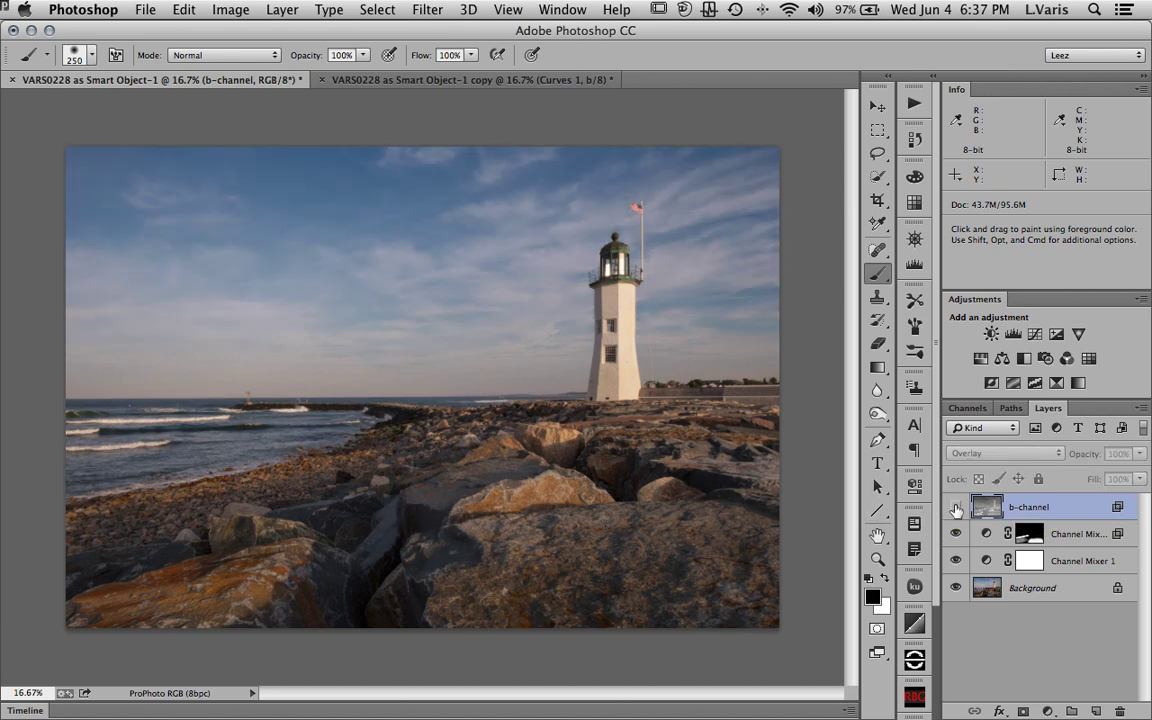
left_click(956, 508)
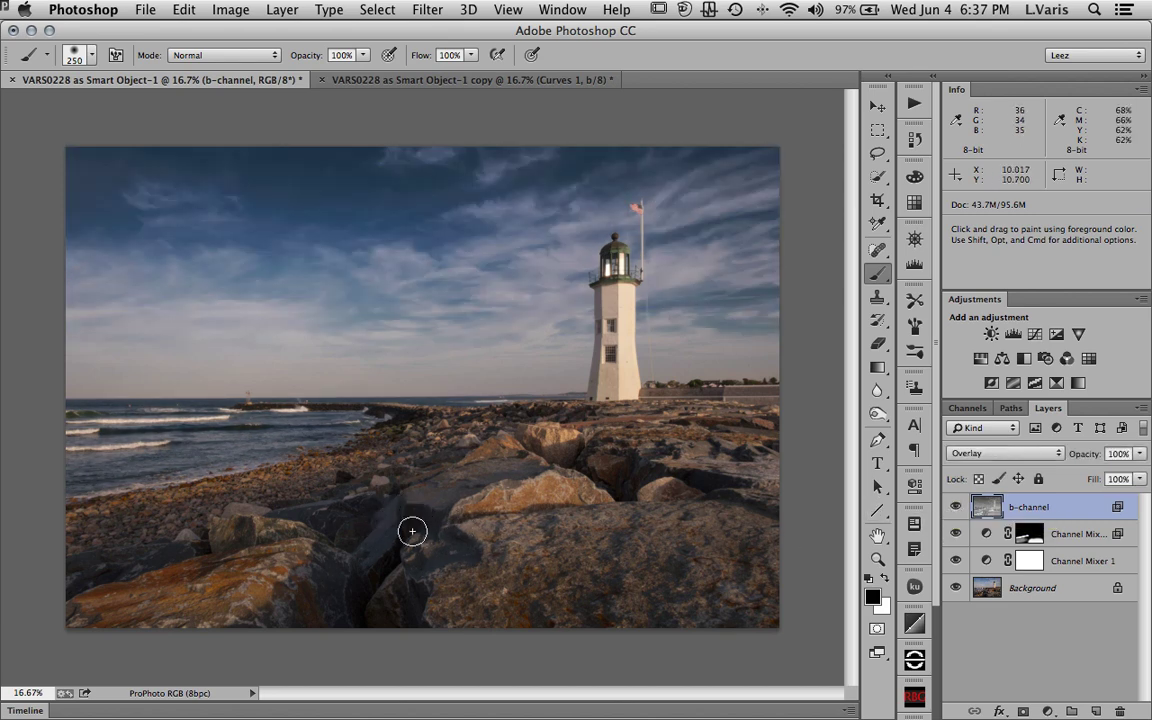
- Add a layer mask to the b-channel layer and paint black over the dark crevice between the foreground rocks
left_click(954, 509)
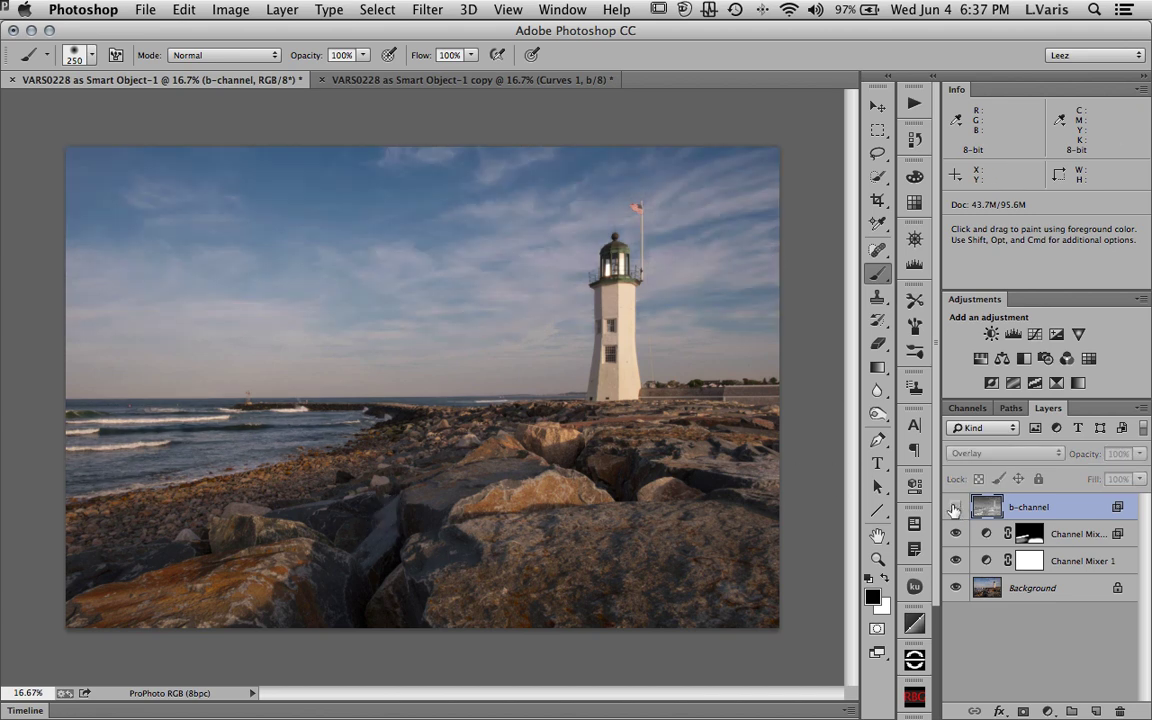
left_click(956, 508)
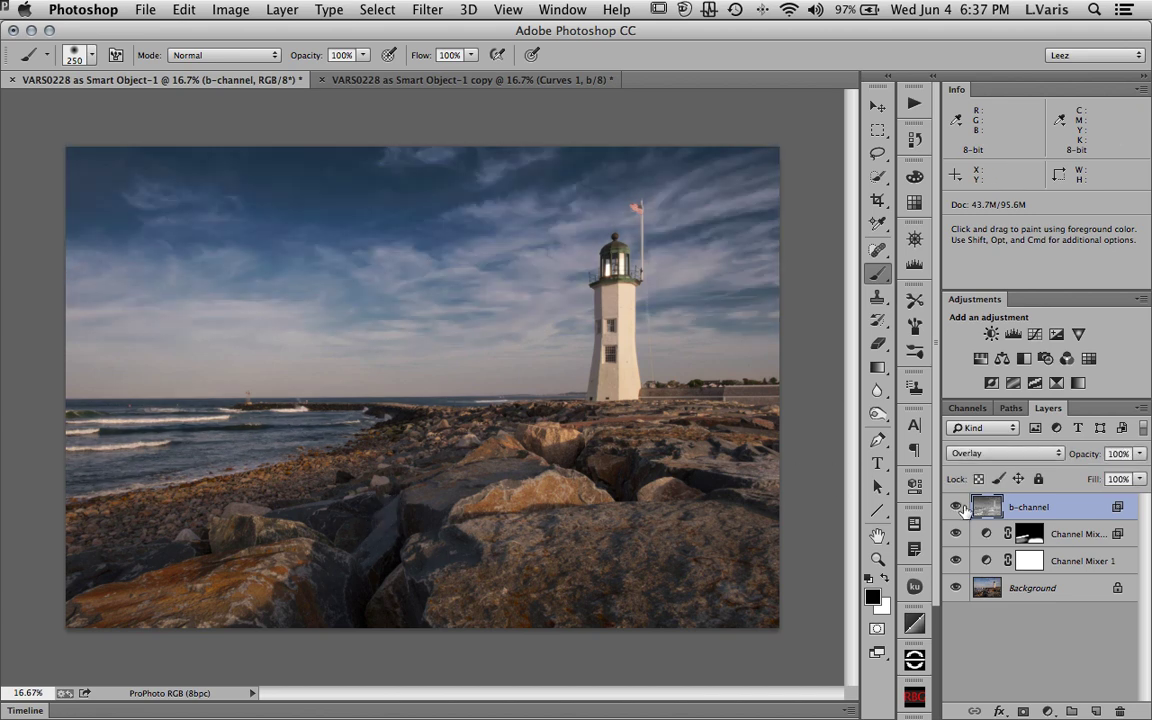
left_click(1024, 711)
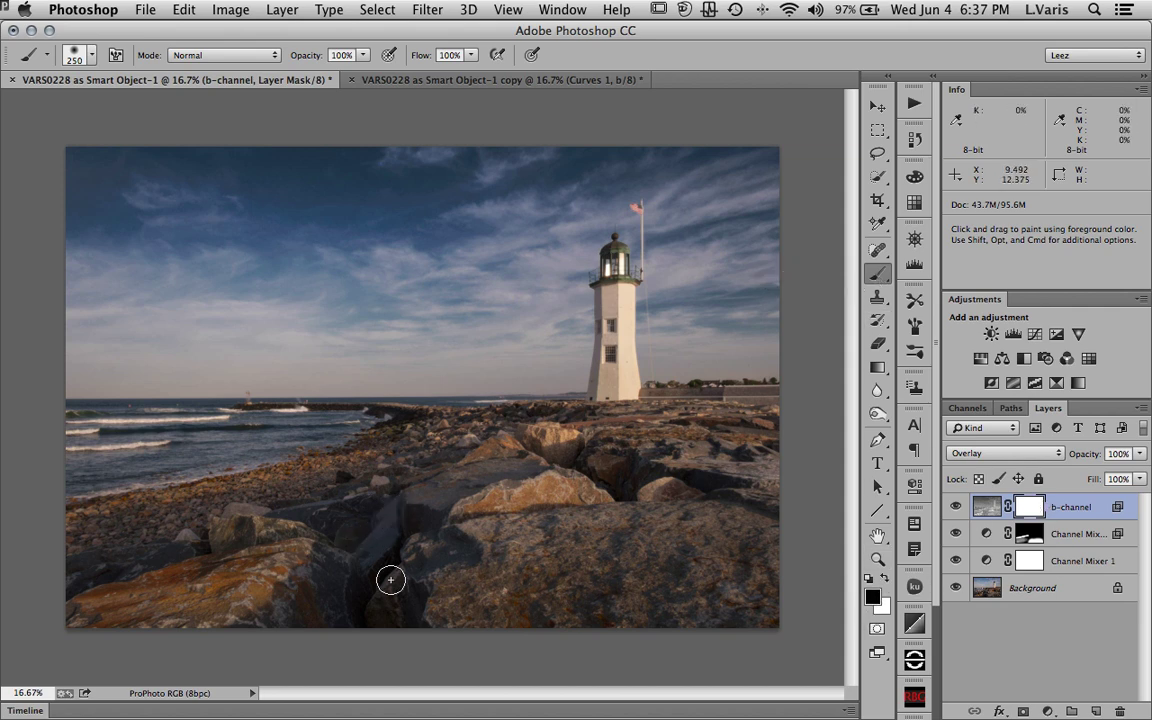
left_click_drag(391, 511, 357, 553)
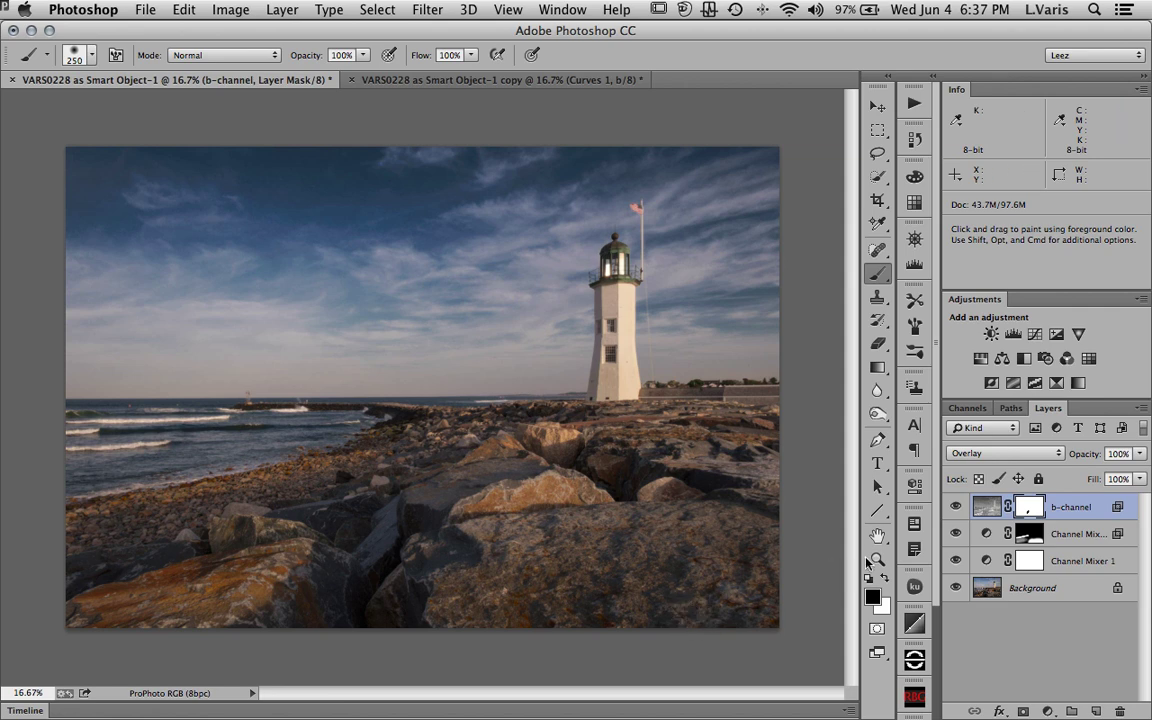
- Compare the photo with and without the masked b-channel layer, leaving the layer visible
left_click(955, 507)
left_click(956, 507)
left_click(955, 507)
left_click(956, 507)
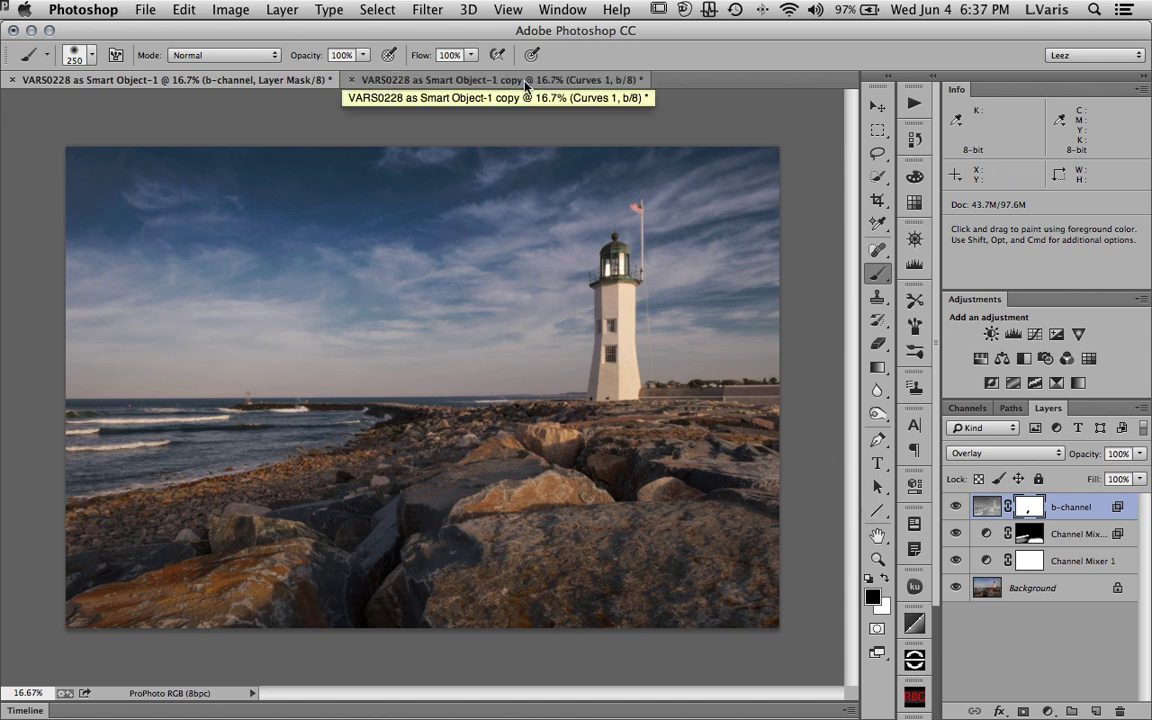
- Switch to the Lab copy, show its composite channels and open the b curve of the Curves 1 layer
left_click(525, 80)
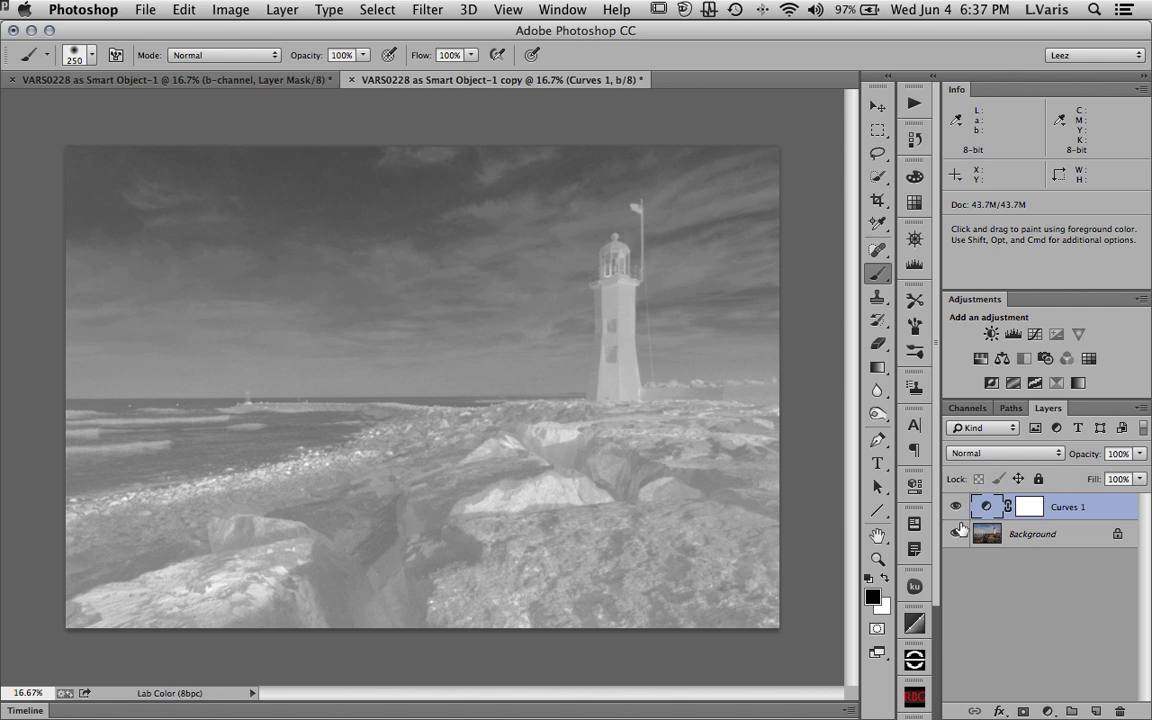
key("super+2")
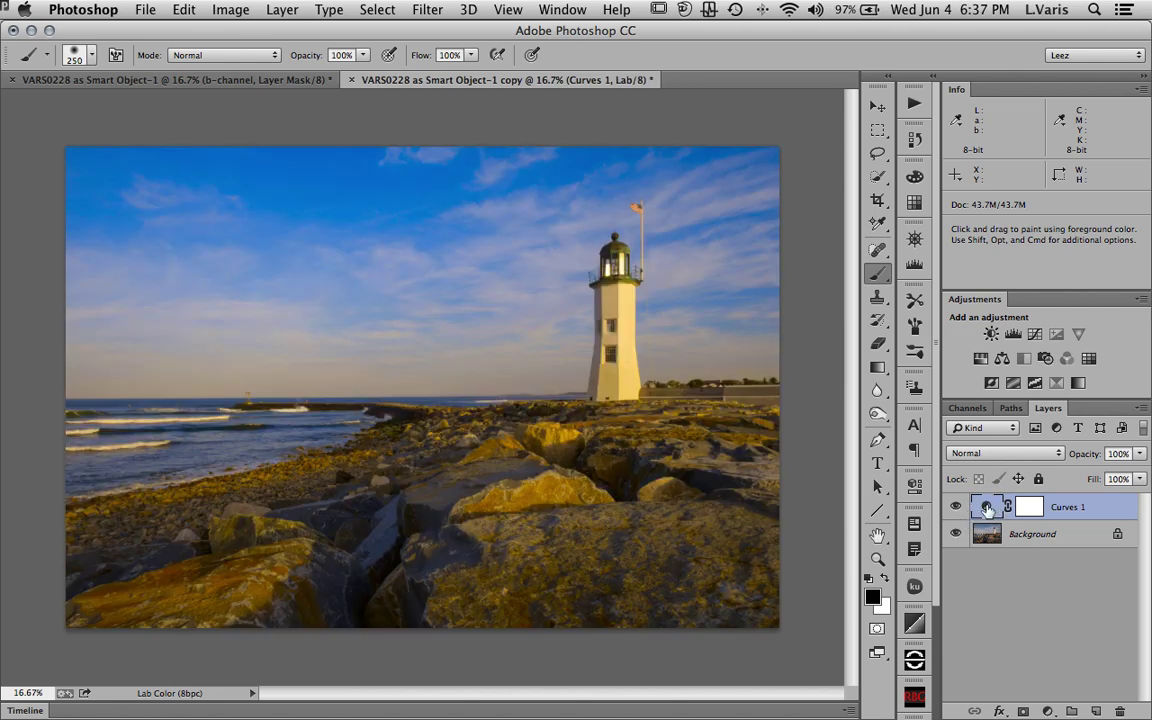
double_click(987, 508)
left_click(680, 351)
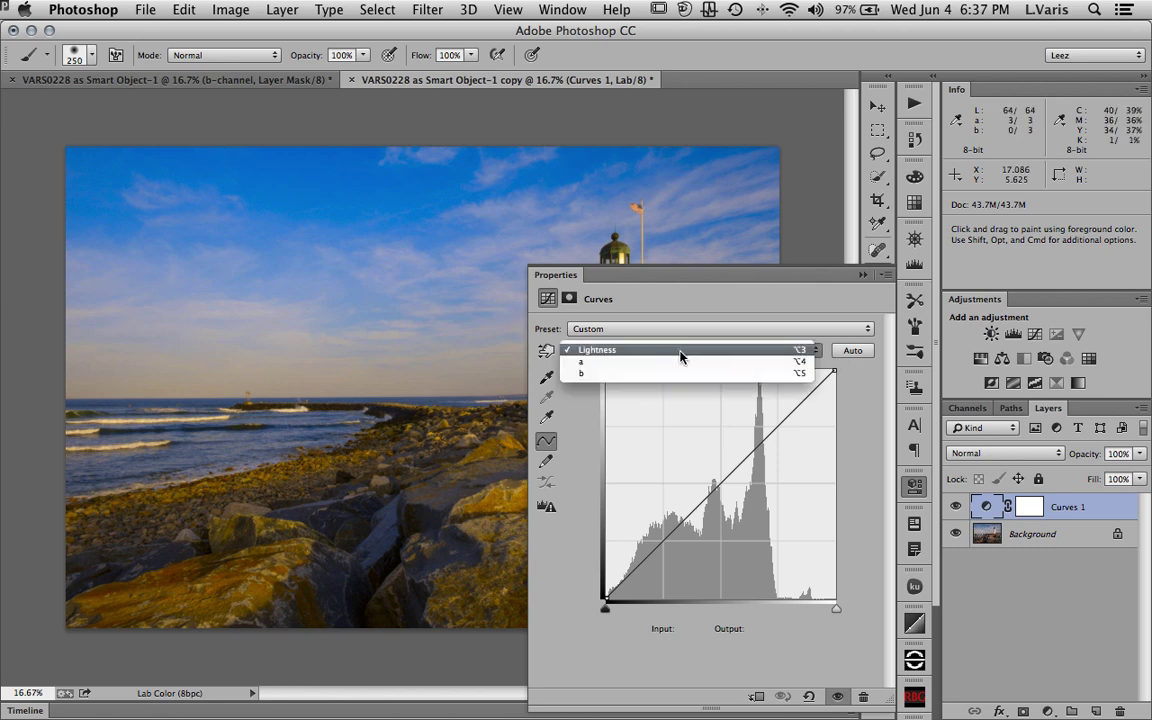
left_click(660, 373)
- Reshape the b curve into a moderate color boost, with the lower endpoint at input -100 and the upper endpoint pulled slightly inward
left_click_drag(761, 369, 825, 369)
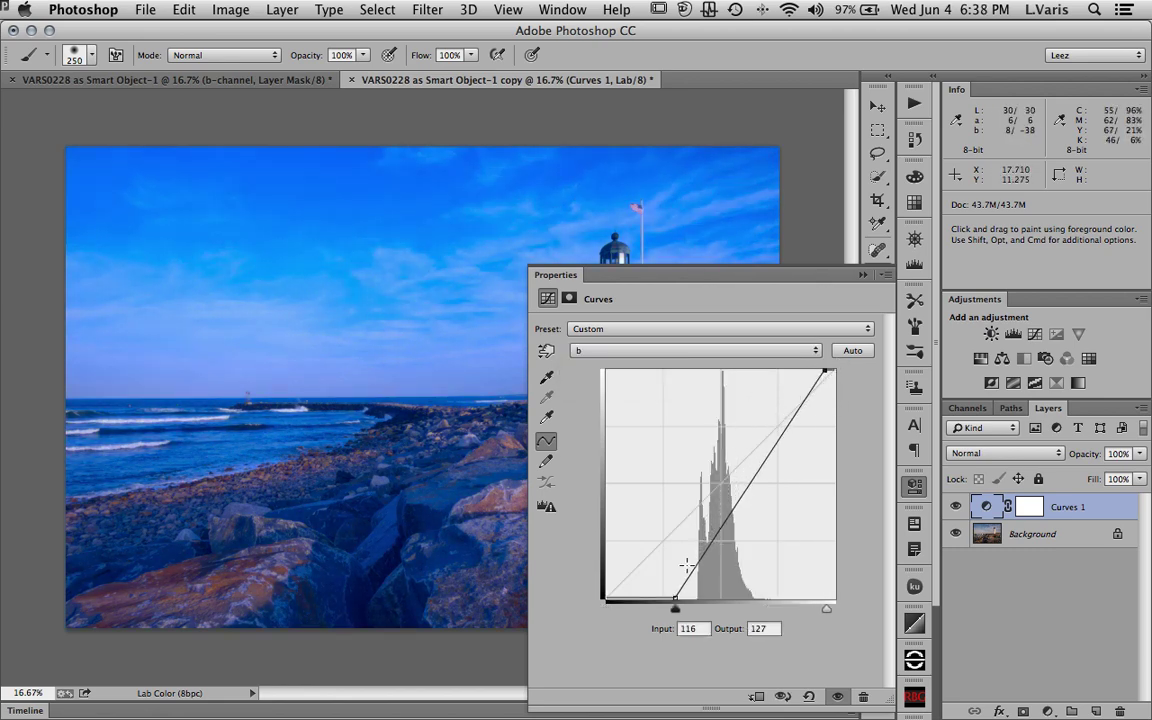
left_click_drag(675, 601, 628, 602)
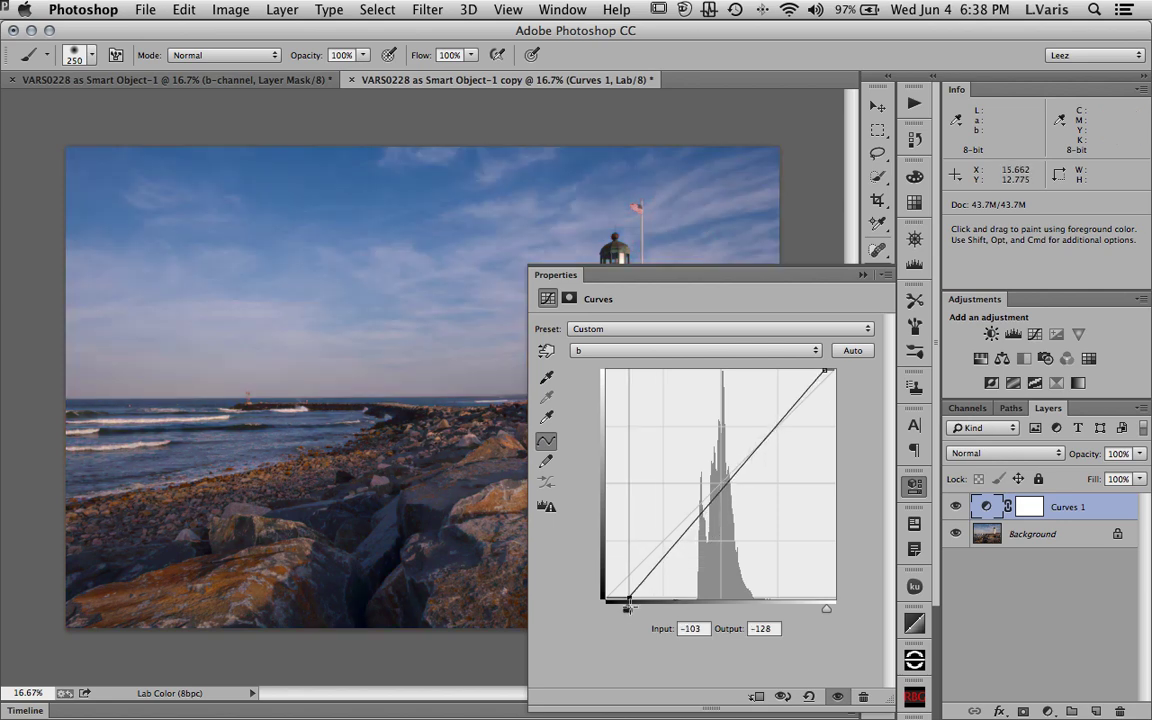
left_click_drag(629, 604, 629, 604)
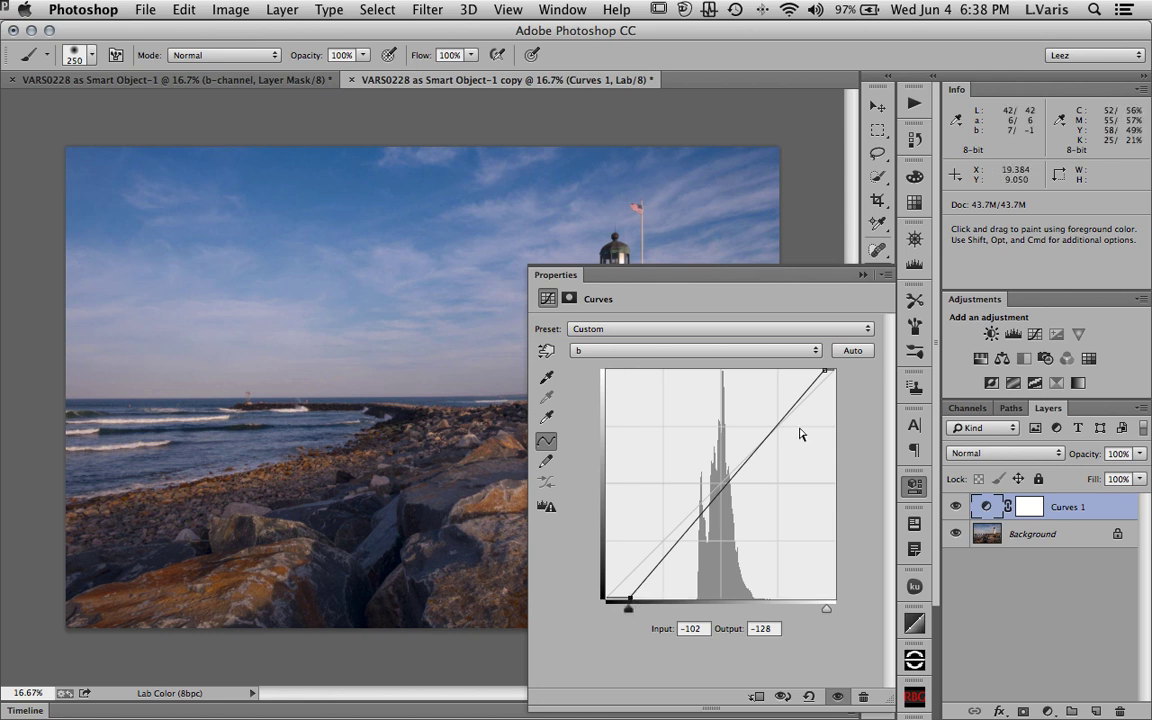
left_click_drag(824, 369, 811, 369)
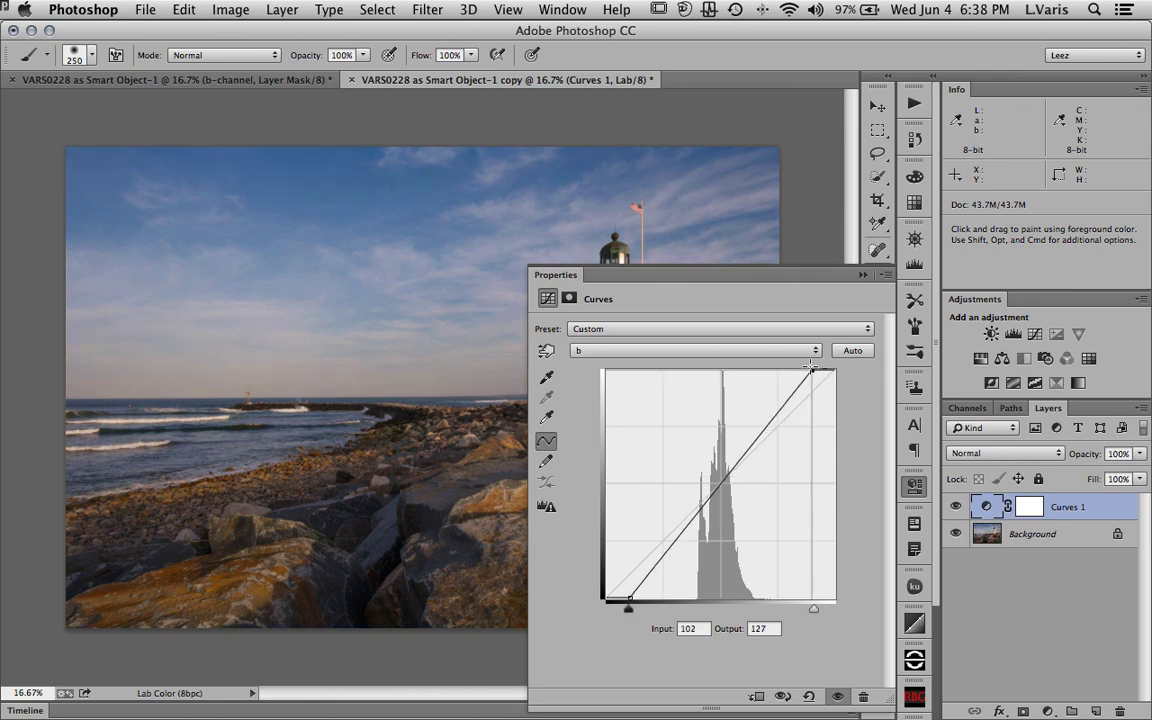
left_click(629, 601)
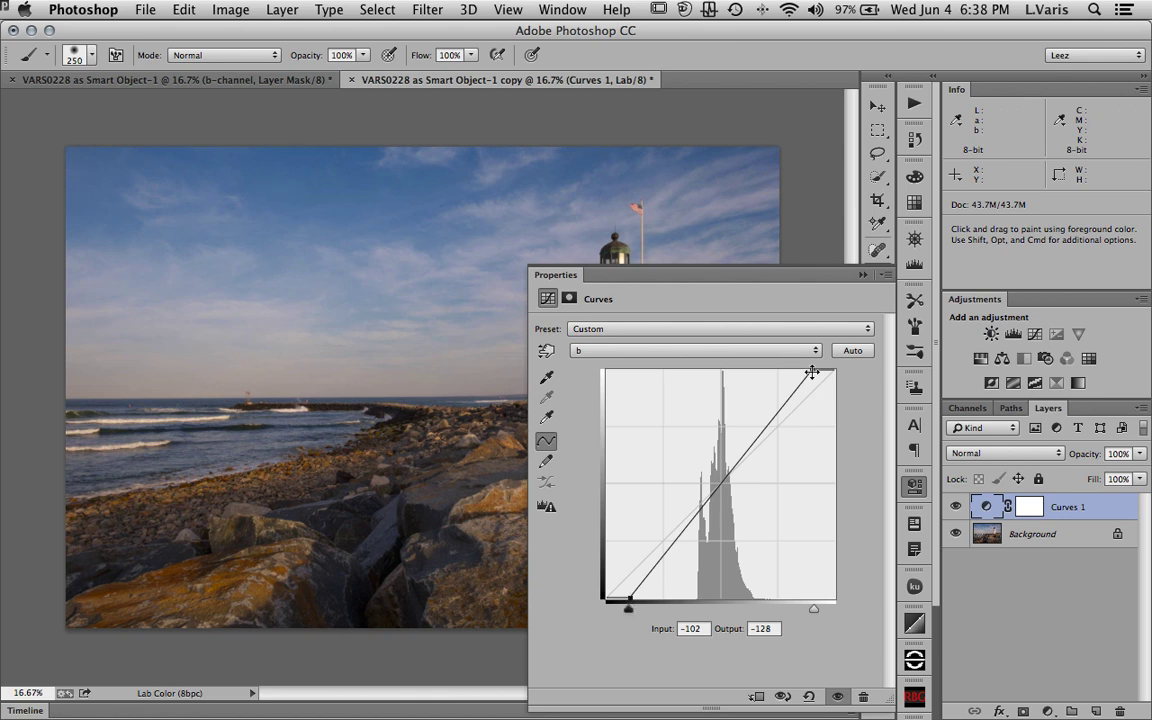
mouse_move(812, 371)
left_mouse_down()
mouse_move(799, 369)
mouse_move(816, 369)
left_mouse_up()
left_click(630, 599)
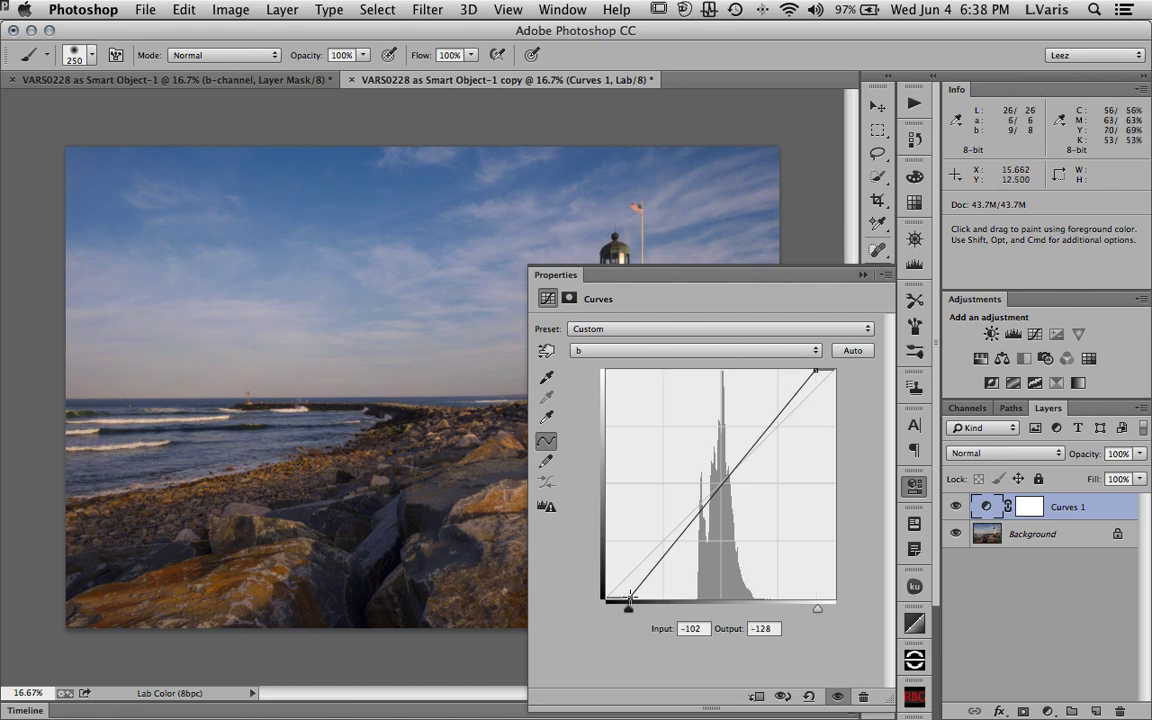
left_click_drag(630, 599, 631, 599)
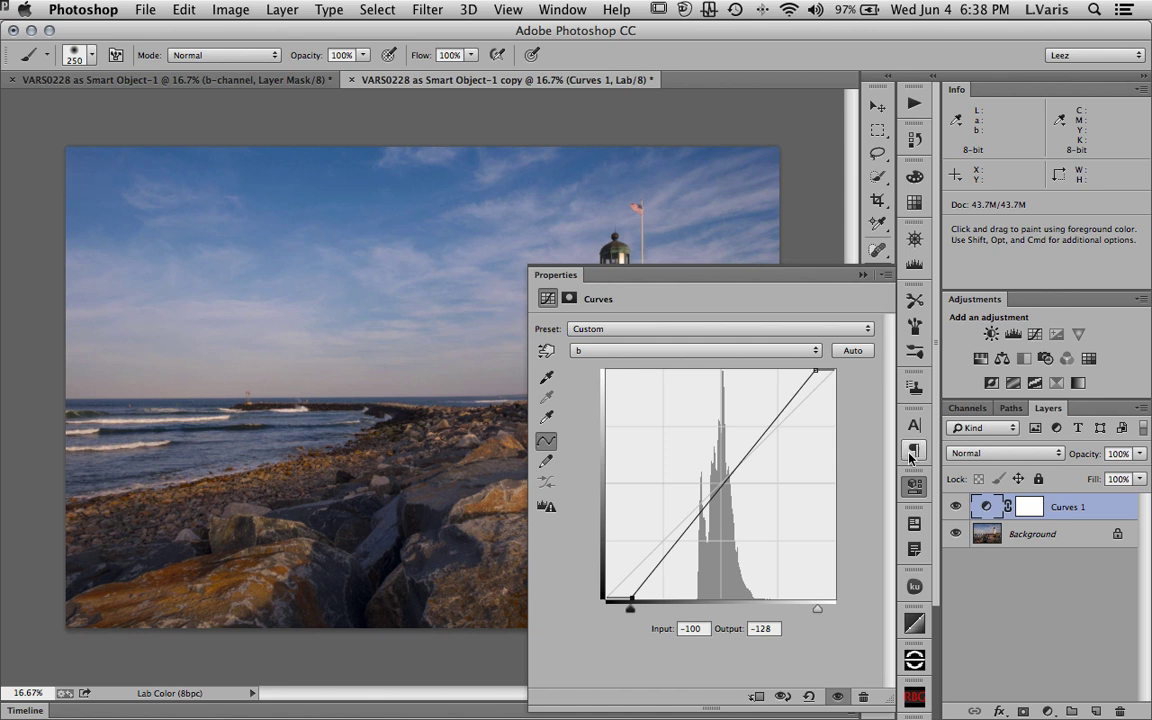
- In the a curve, set the upper endpoint to input 114 and the lower endpoint to input -116, then close the curve settings
left_click(712, 350)
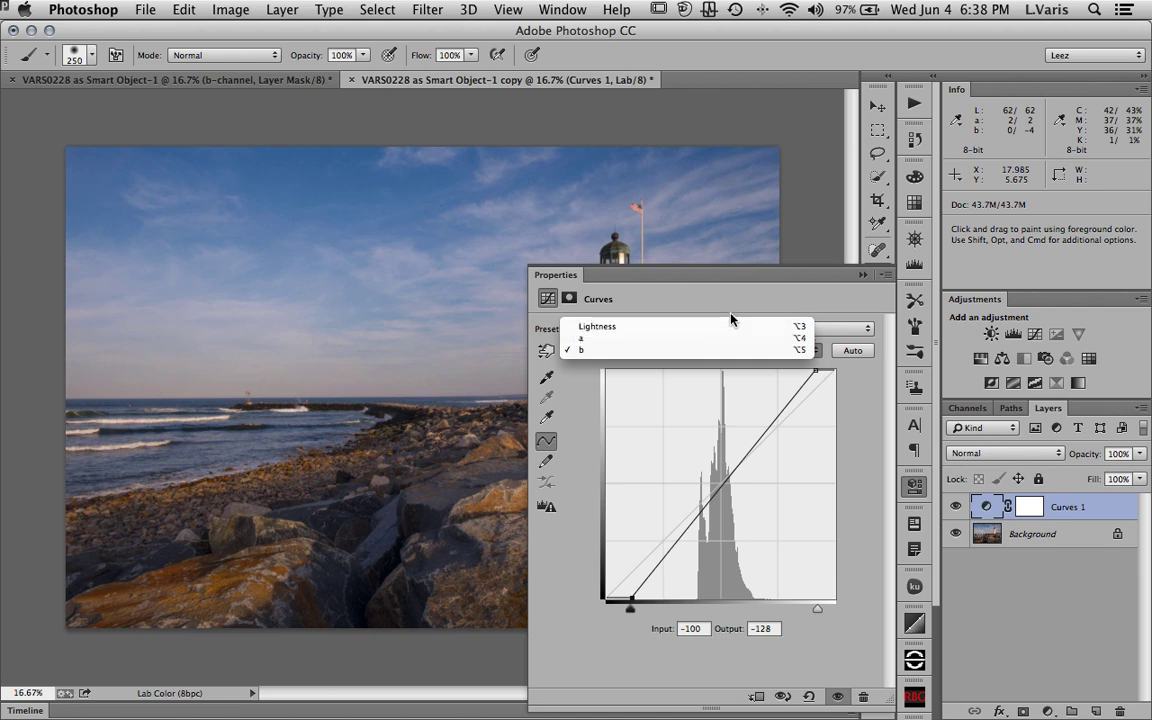
left_click(700, 350)
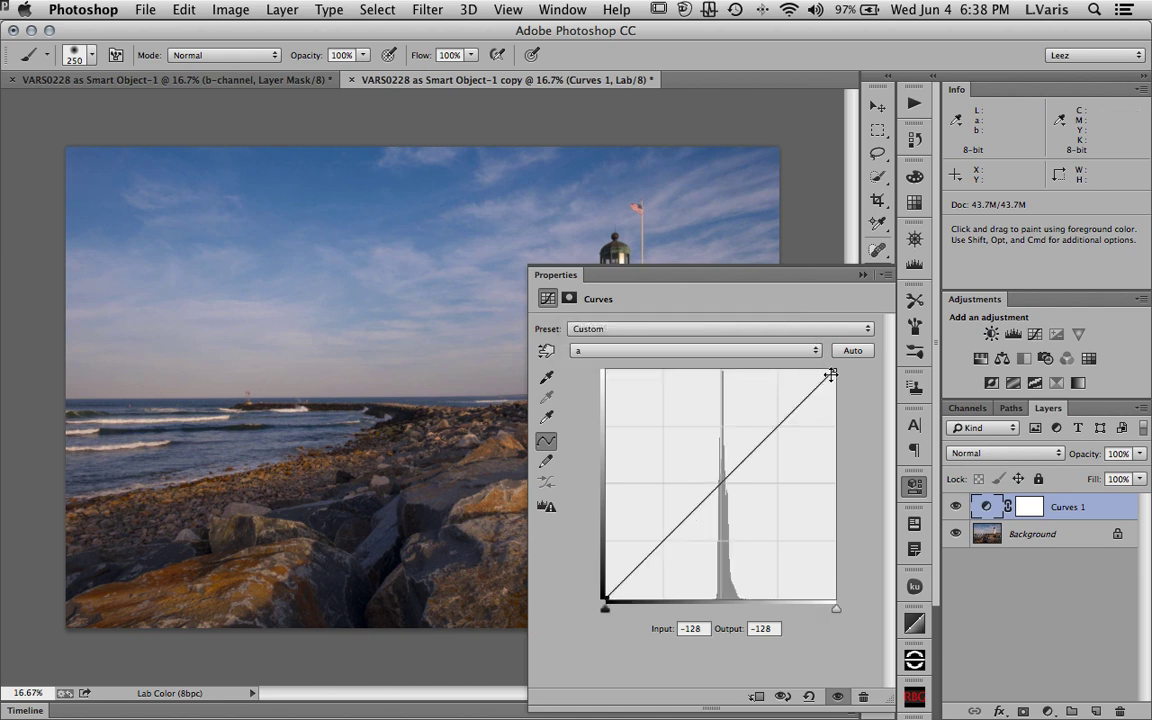
left_click_drag(831, 372, 823, 370)
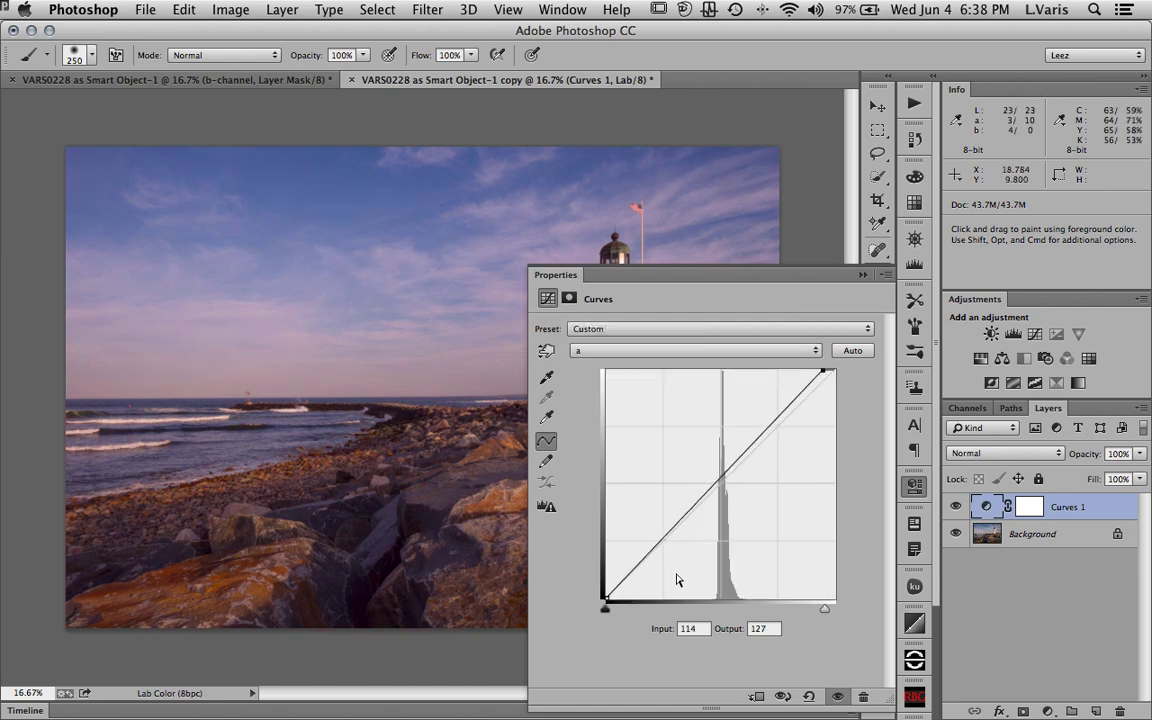
left_click_drag(604, 599, 617, 596)
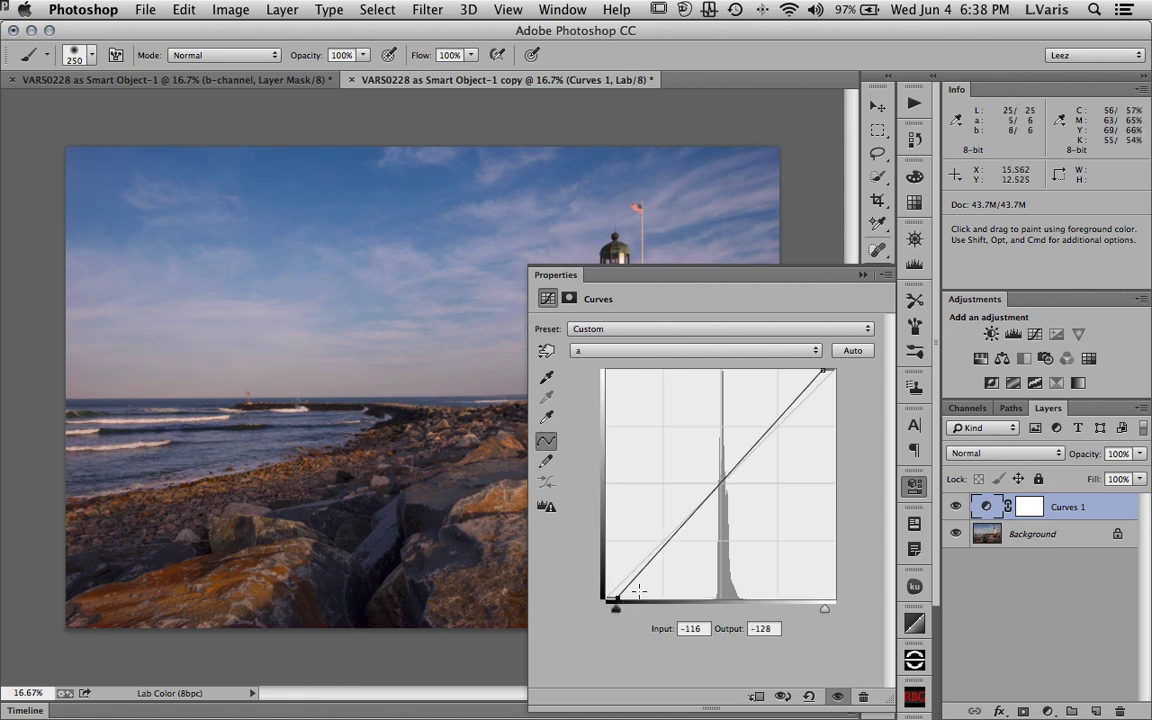
left_click(912, 490)
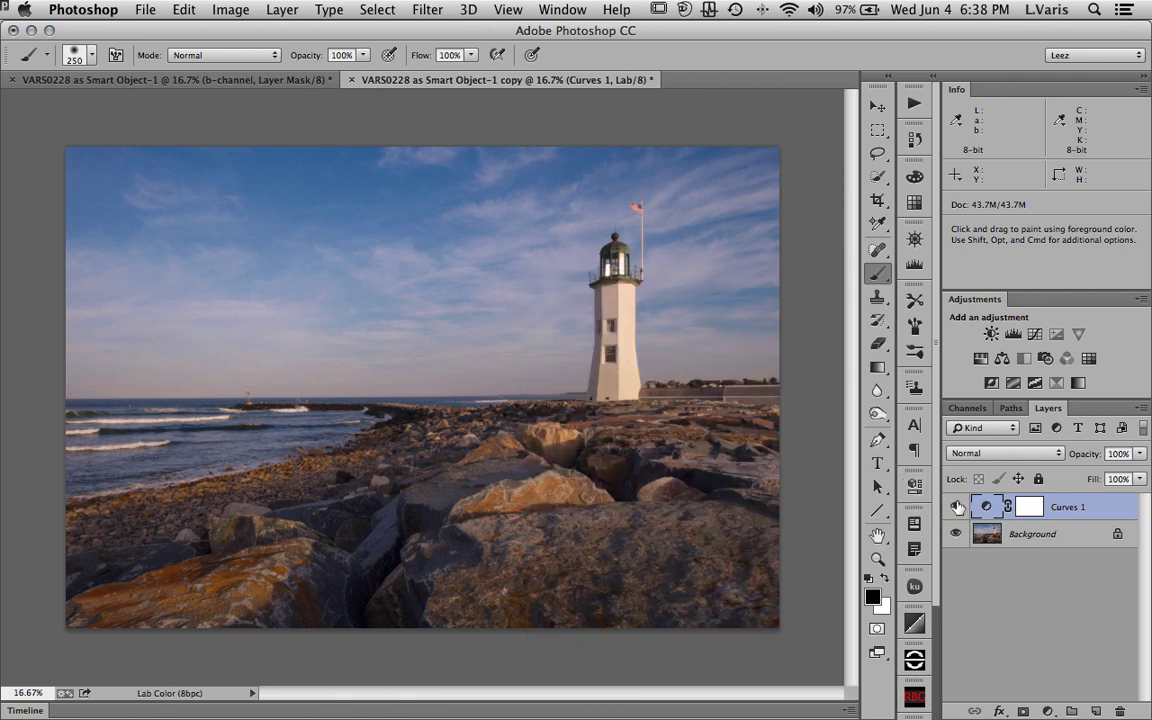
- Compare the Lab copy with and without the Curves 1 adjustment, leaving the layer visible
left_click(957, 507)
left_click(957, 507)
left_click(957, 507)
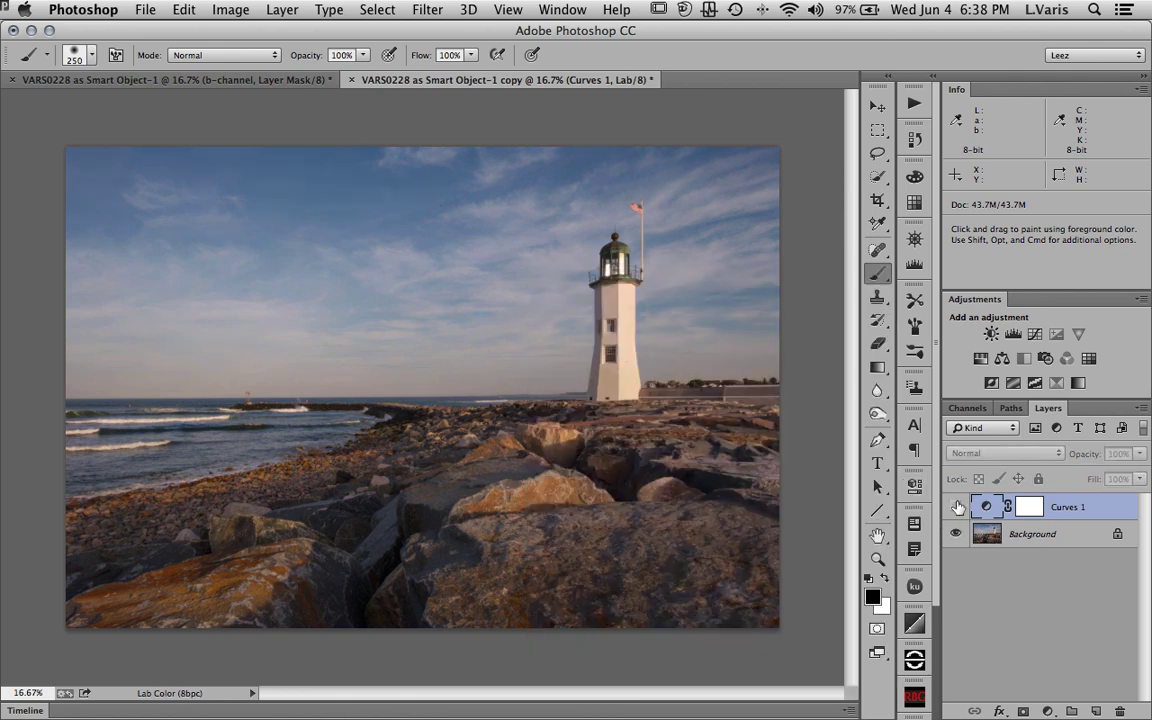
left_click(957, 507)
left_click(957, 507)
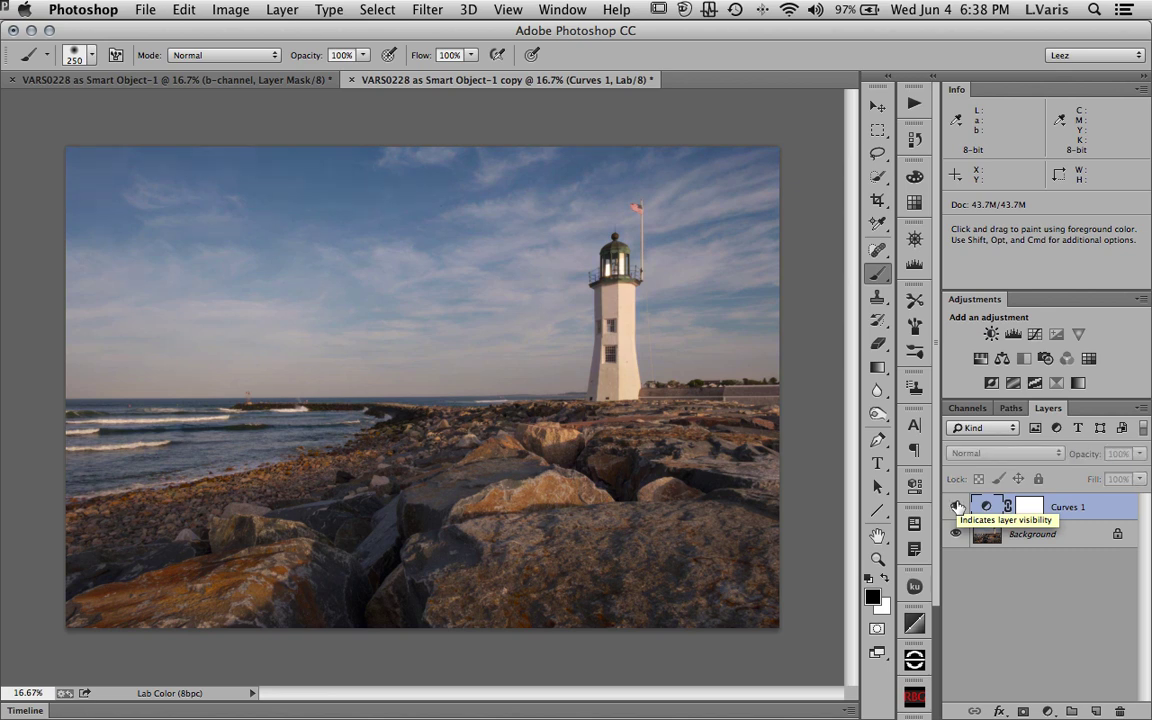
left_click(957, 507)
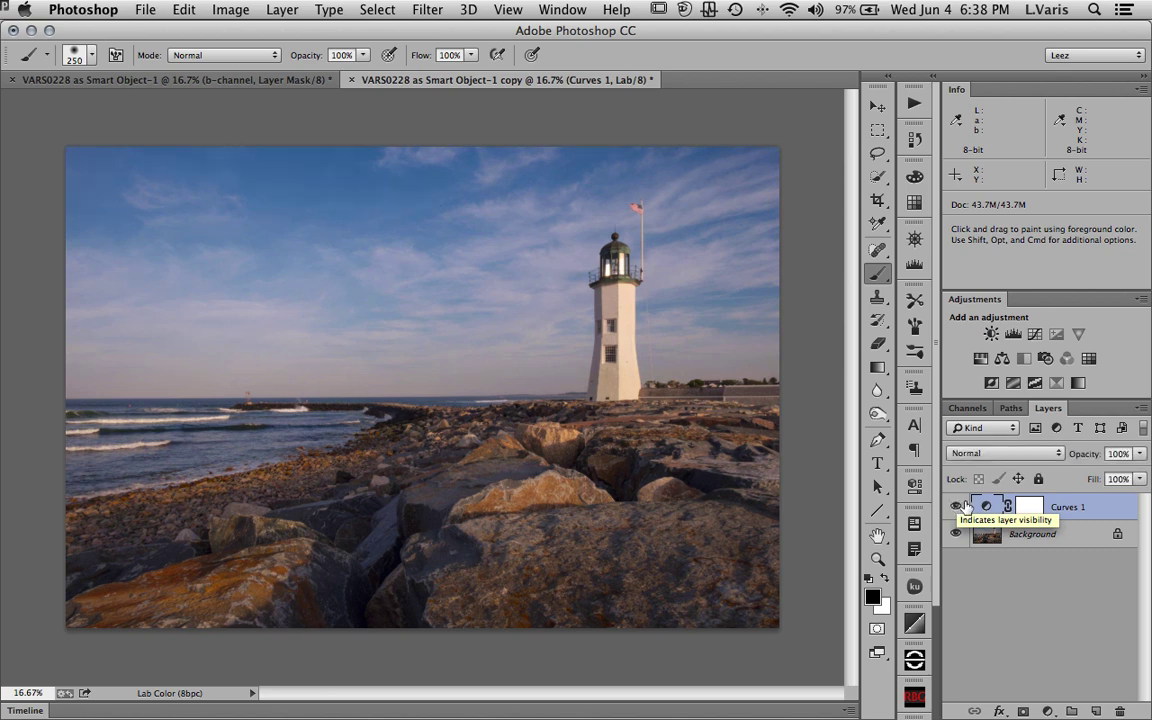
- Flatten the Lab copy and move its image into the original VARS0228 document as an aligned top layer
left_click(1141, 408)
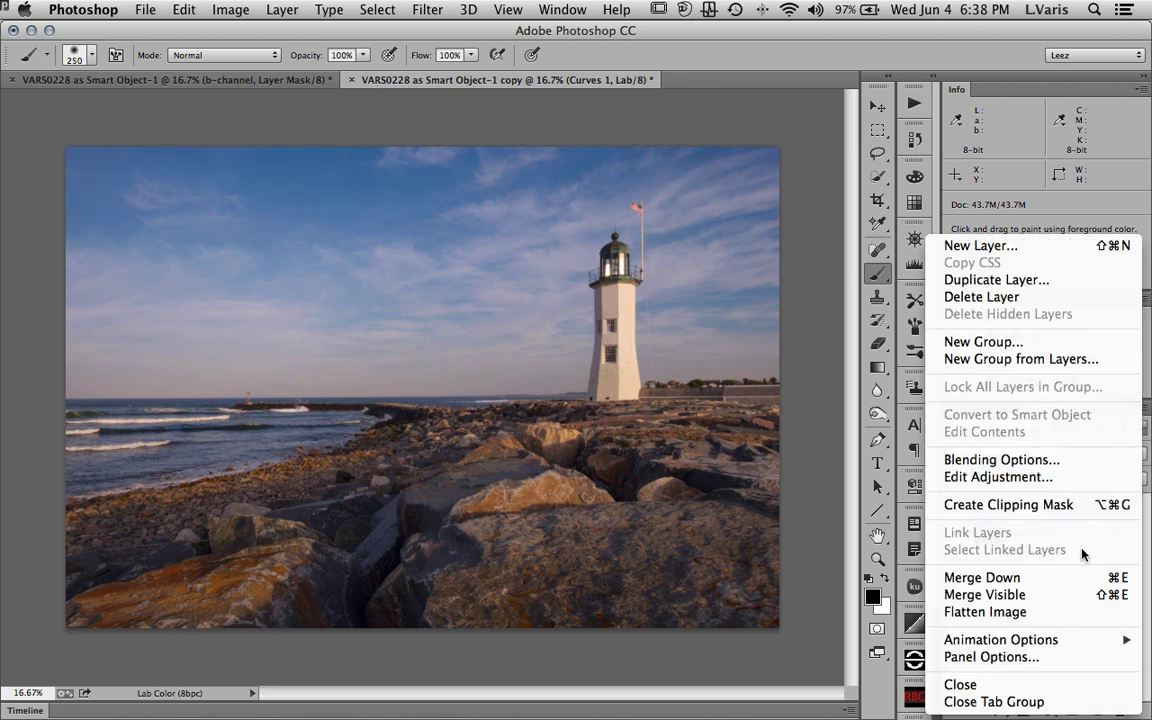
left_click(1059, 612)
left_click(876, 112)
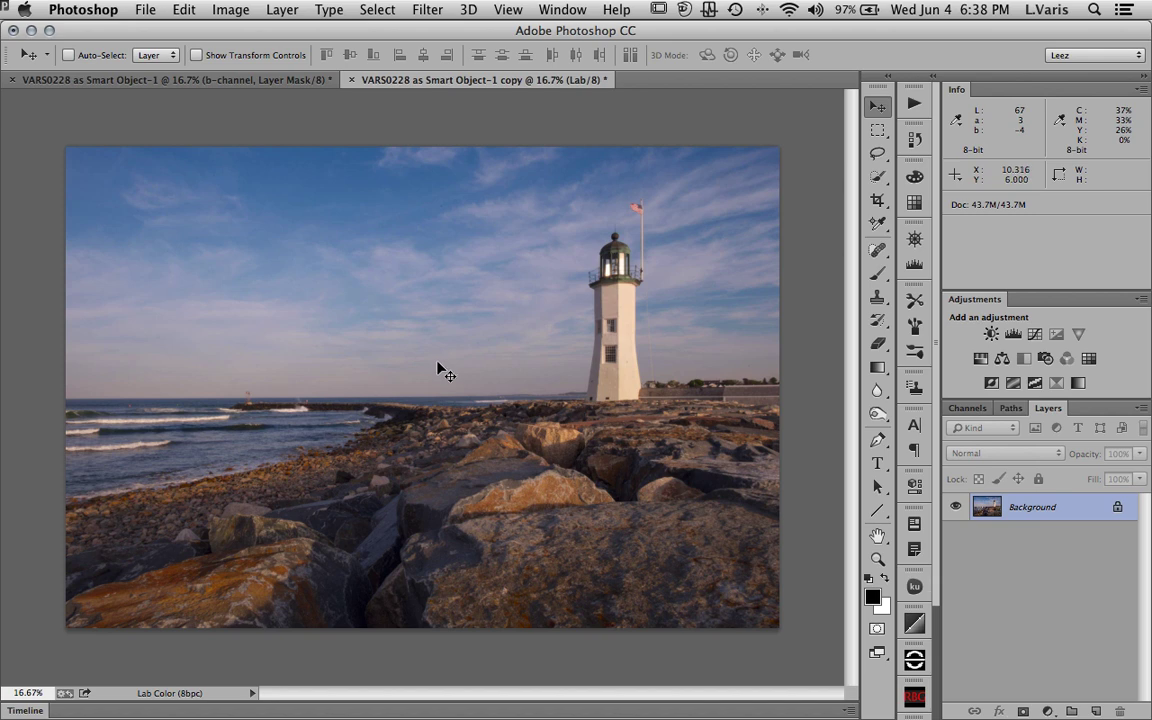
left_click_drag(438, 364, 318, 157)
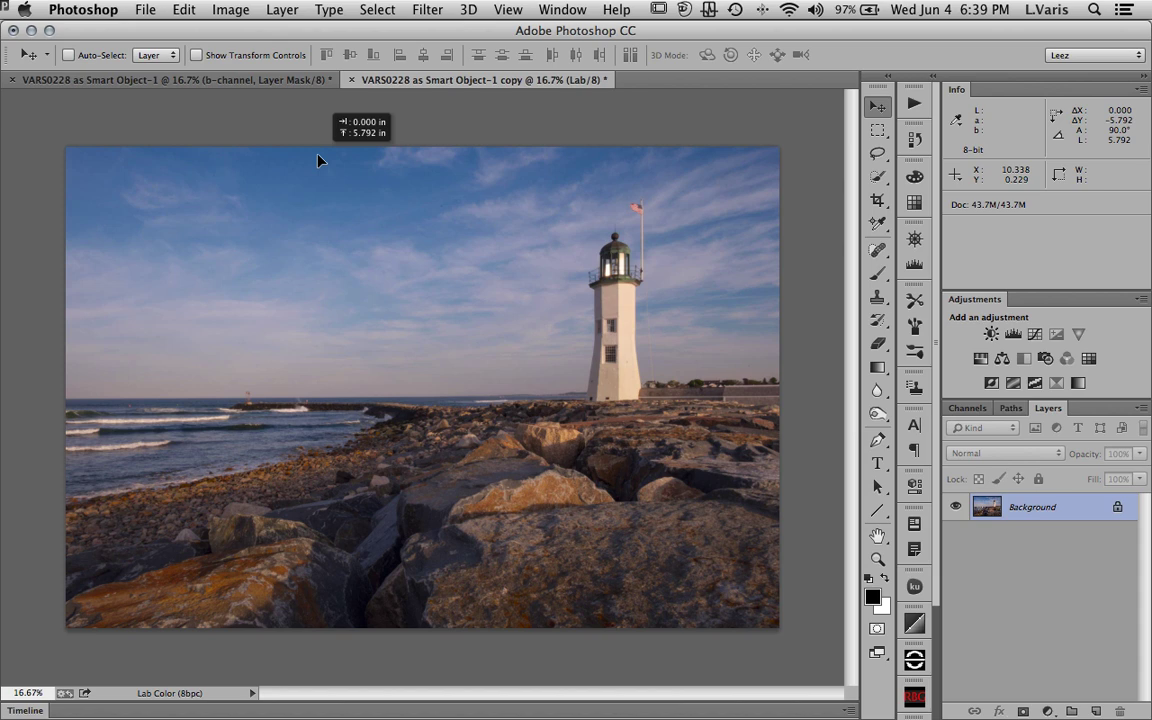
left_click_drag(318, 160, 255, 83)
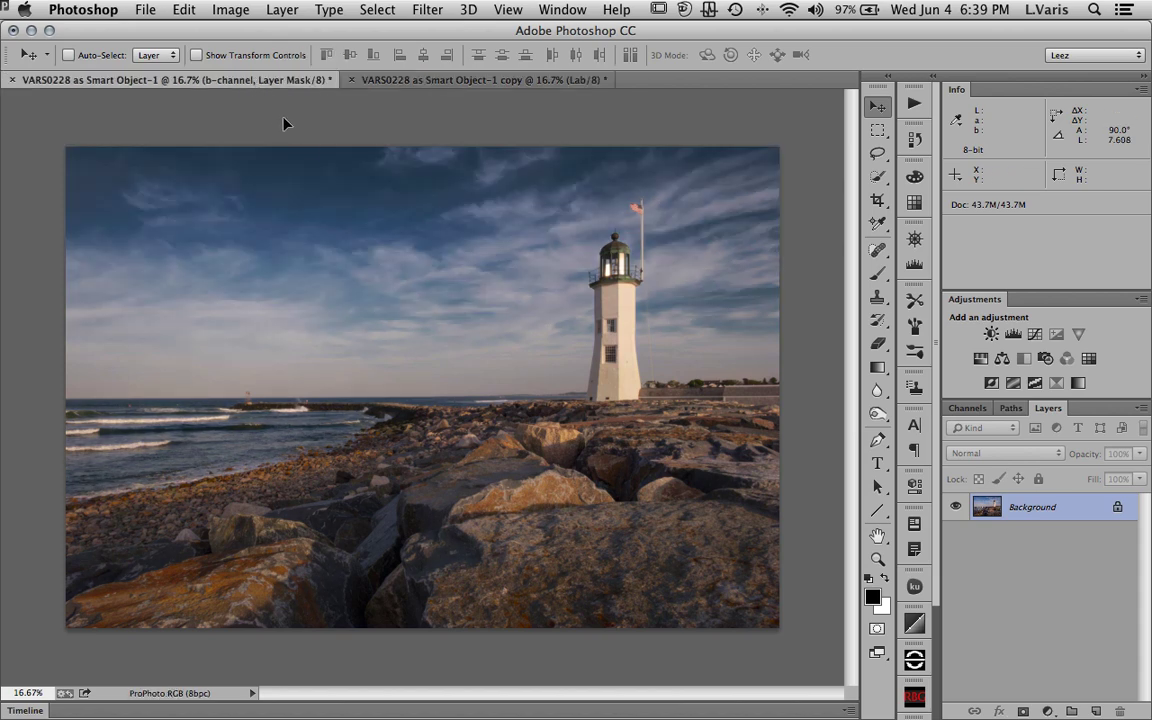
left_click_drag(362, 236, 369, 237)
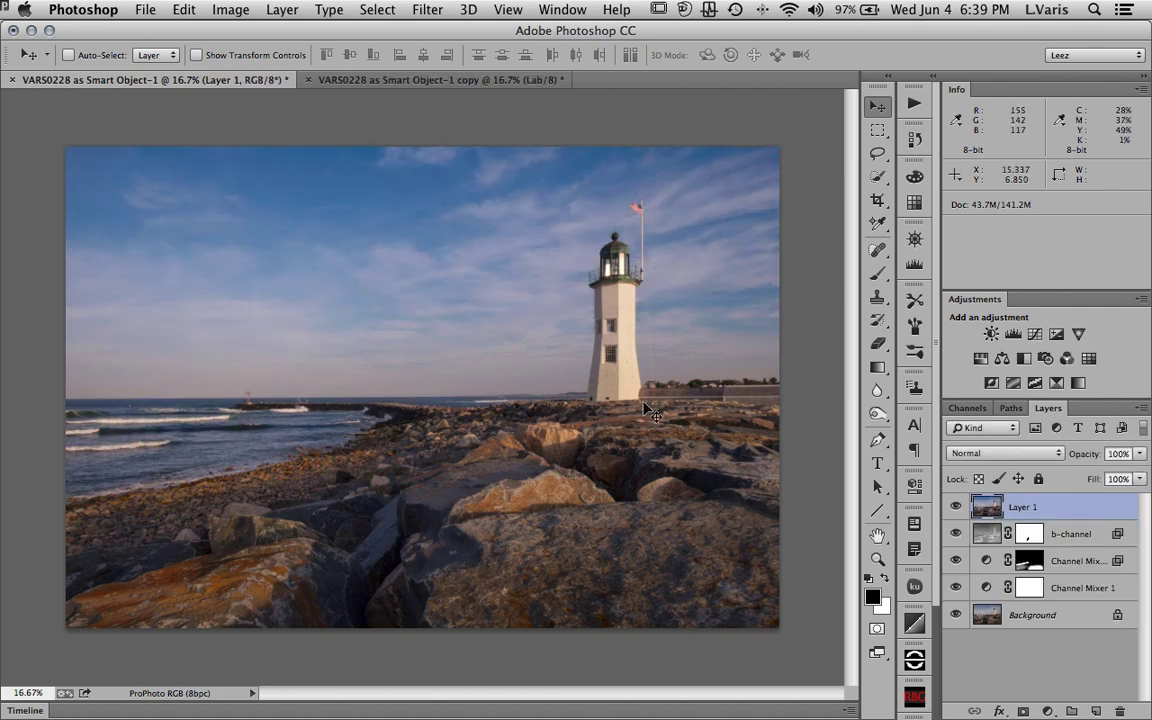
- Set the top layer's blend mode to Color and compare the photo with and without it, leaving it visible
left_click(1010, 456)
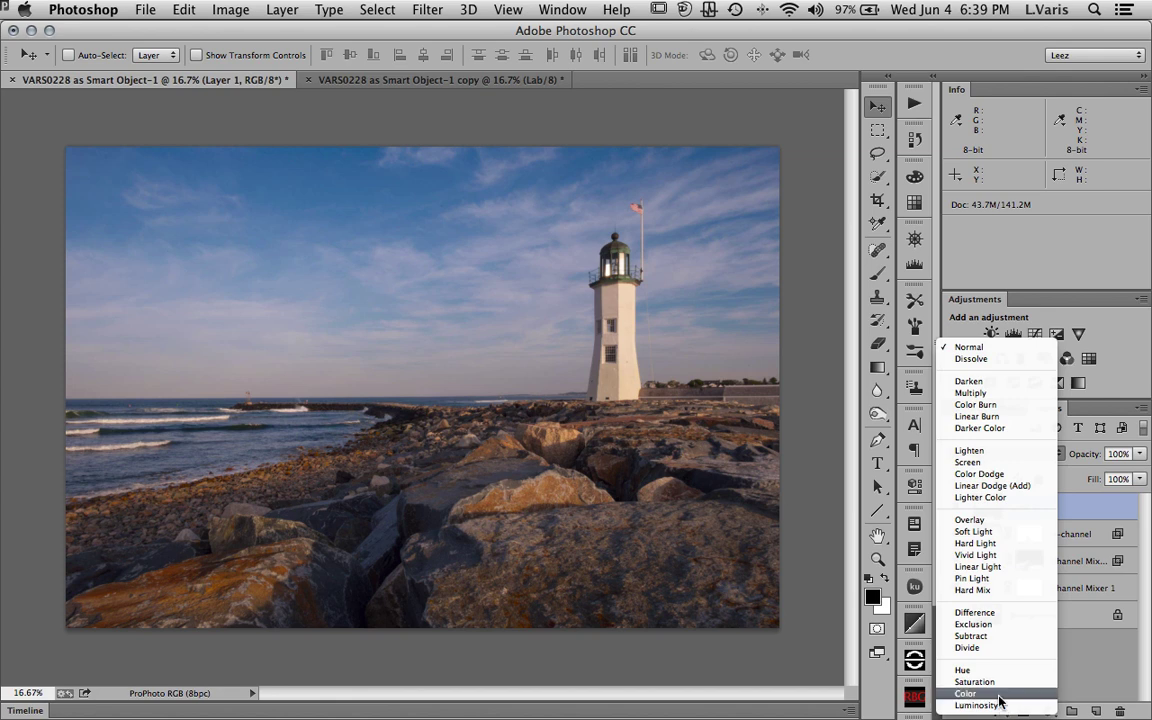
left_click(992, 692)
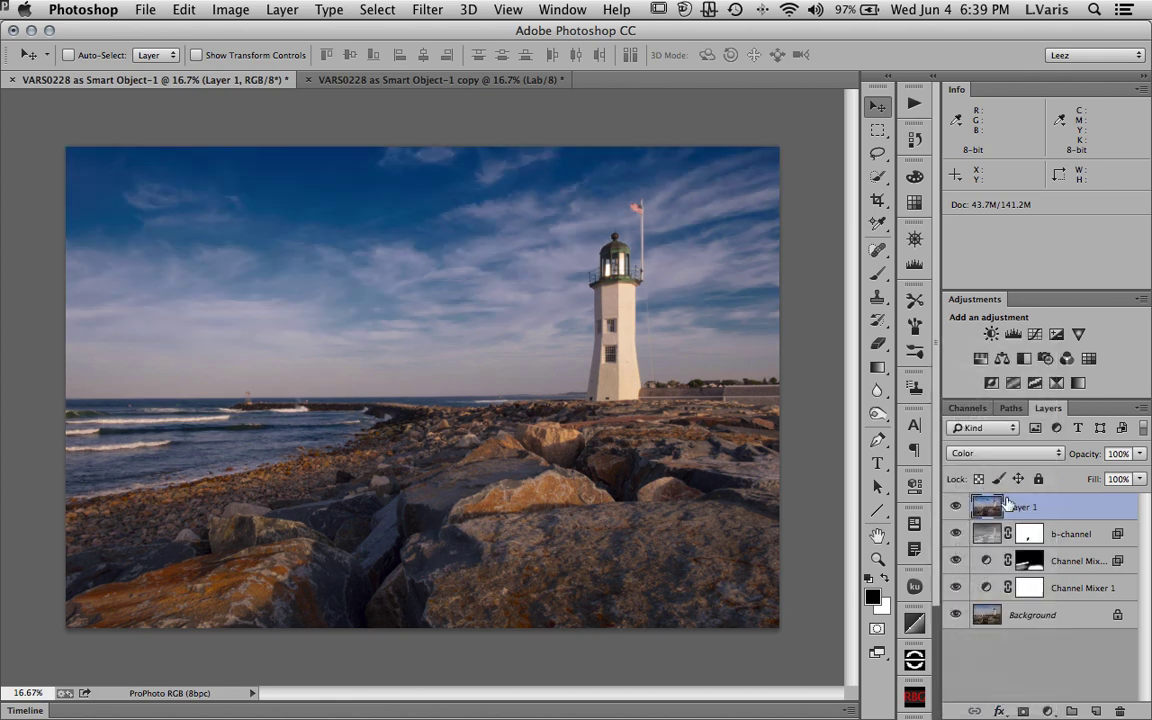
left_click(956, 507)
left_click(956, 507)
left_click(956, 507)
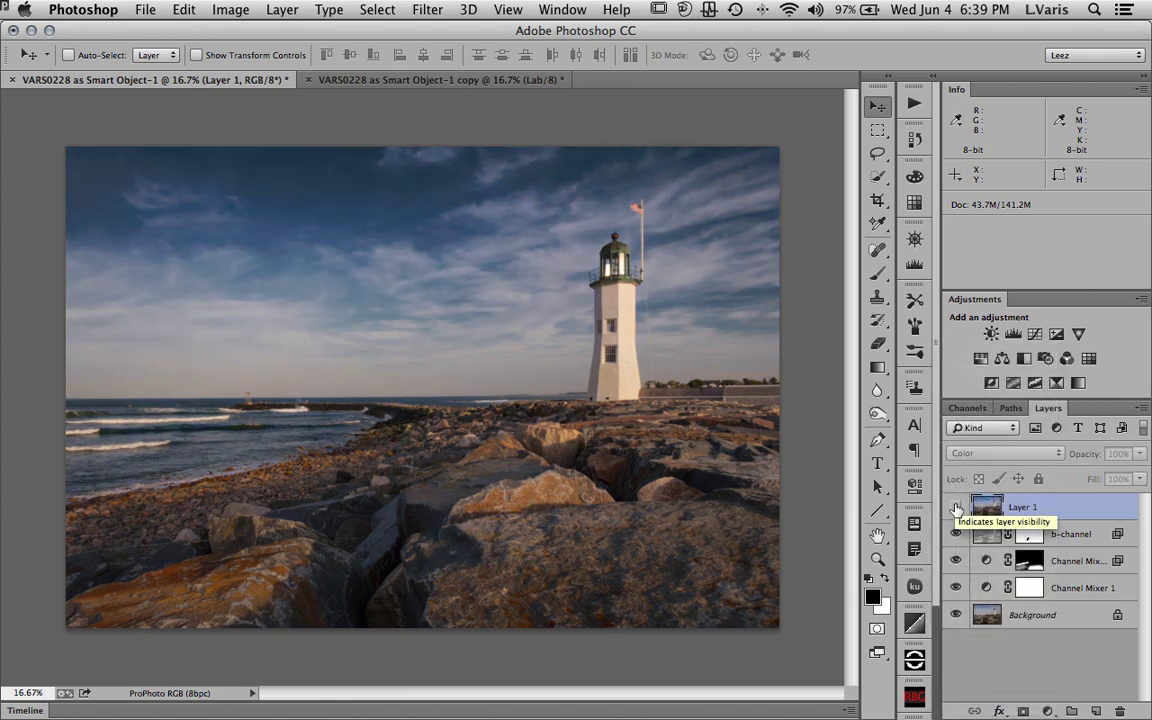
left_click(956, 507)
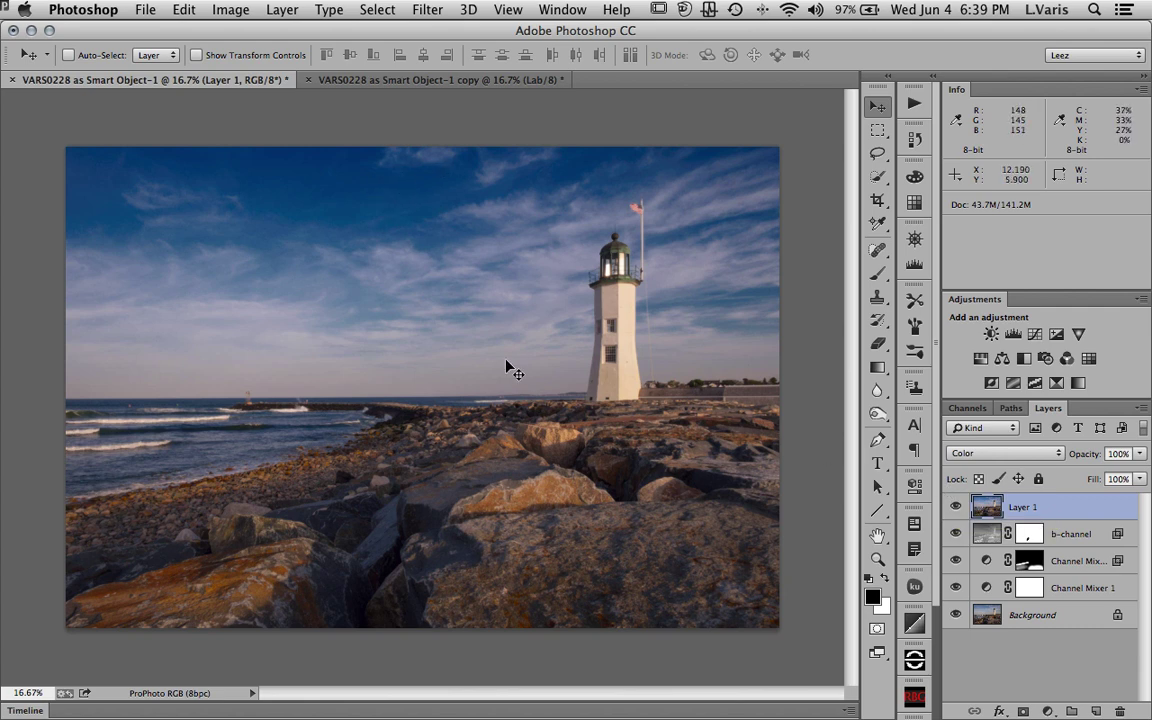
- Lower the Color layer's opacity to 69% while soft-proofing in CMYK, and turn the proof preview off
key("super+y")
left_click_drag(1139, 453, 1111, 477)
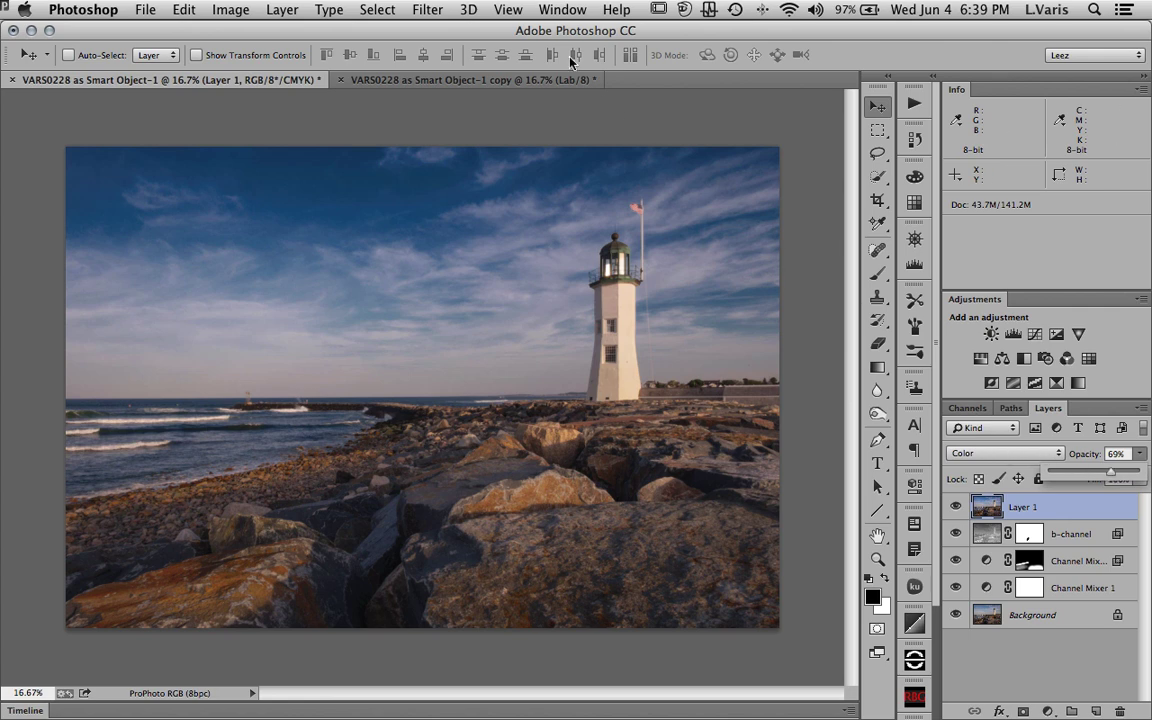
key("super+y")
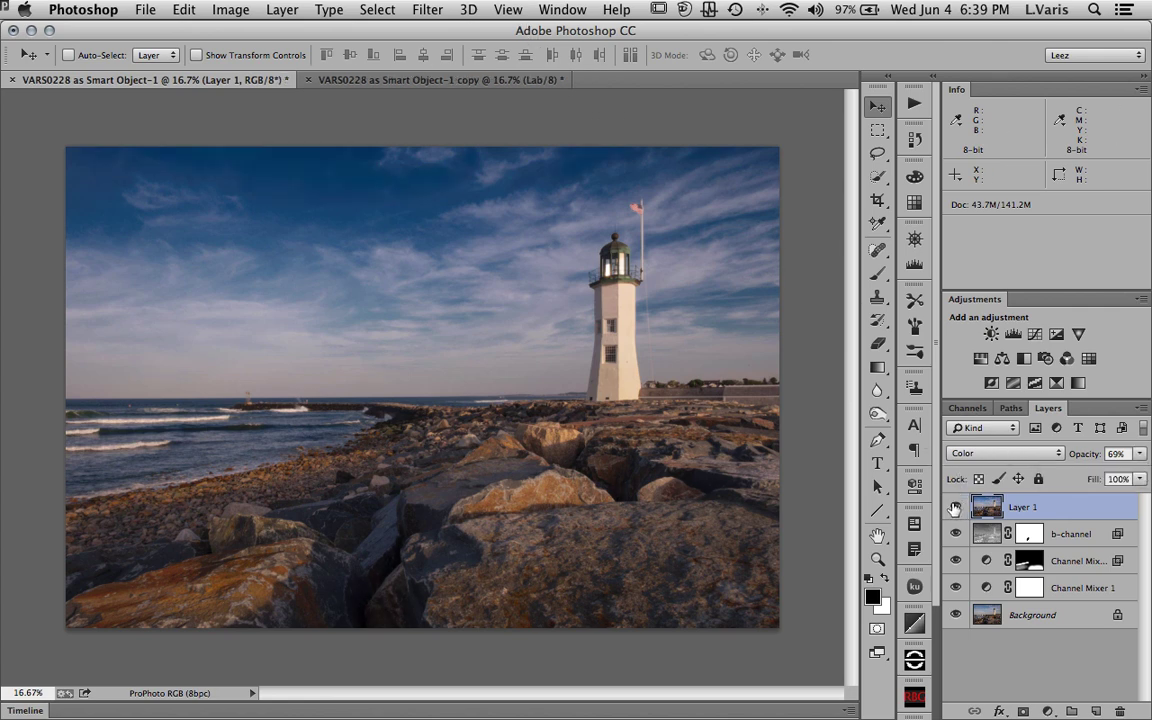